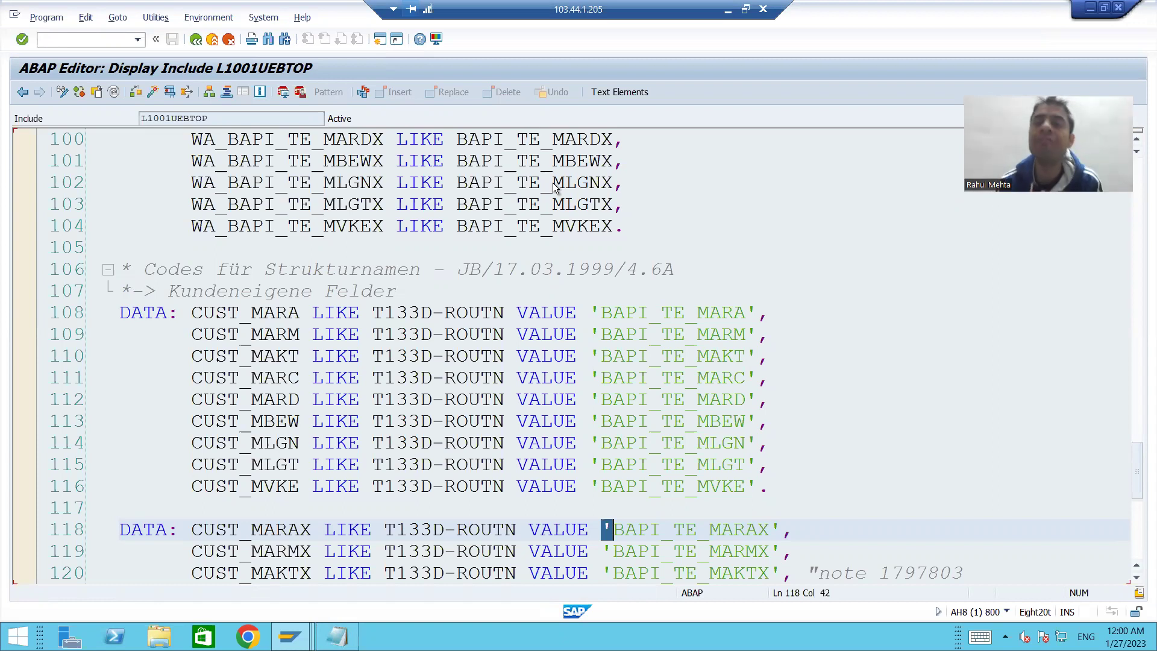
# Step: Compare the structure names BAPI_TE_MARA and BAPI_TE_MARAX in the CUST_MARA and CUST_MARAX declarations on lines 108 and 118
pyautogui.click(601, 313)
pyautogui.moveTo(614, 529); pyautogui.dragTo(746, 529)
pyautogui.moveTo(602, 313); pyautogui.dragTo(743, 314)
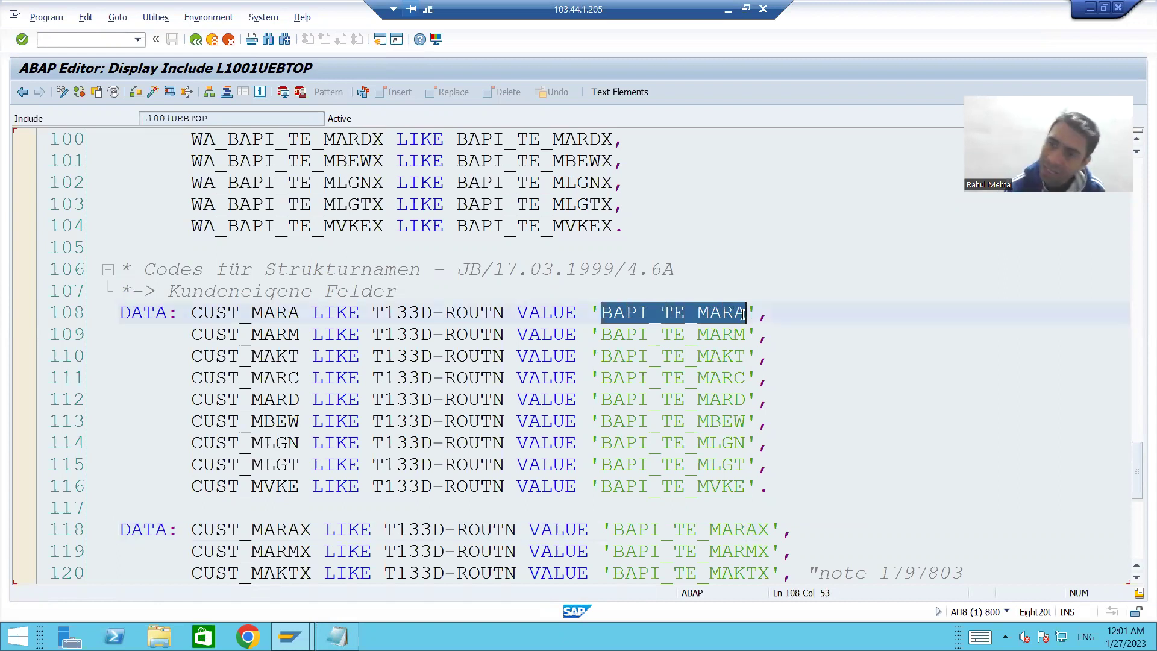
pyautogui.click(770, 341)
pyautogui.scroll(-1, 770, 356)
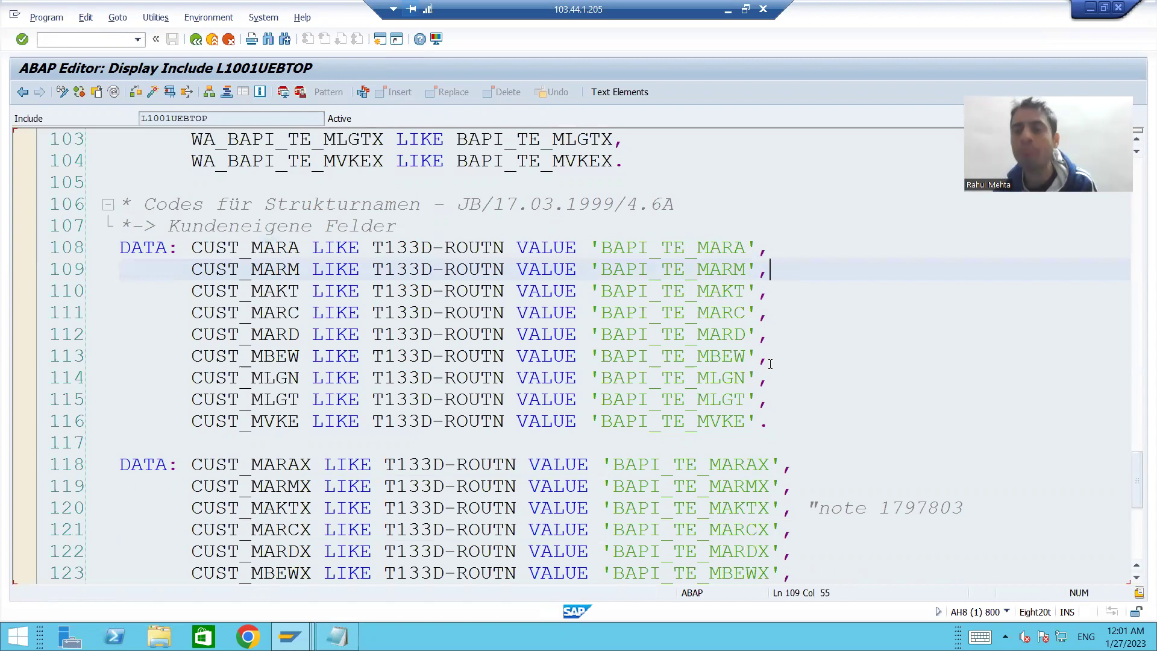
pyautogui.moveTo(601, 248); pyautogui.dragTo(747, 247)
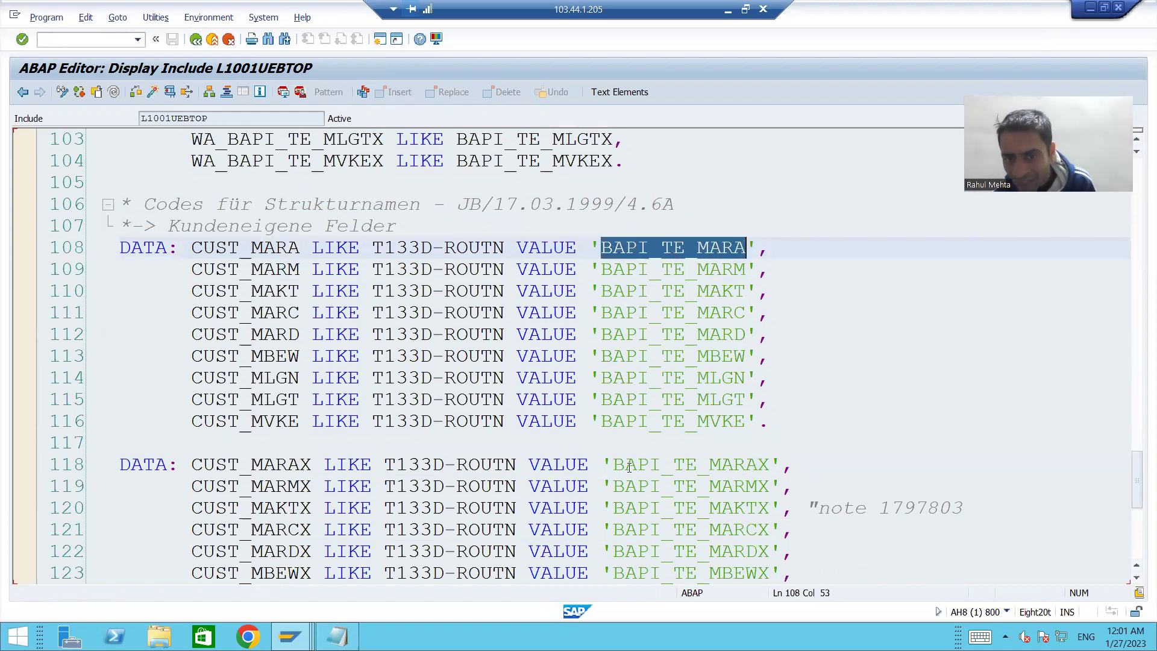
pyautogui.moveTo(612, 464); pyautogui.dragTo(769, 465)
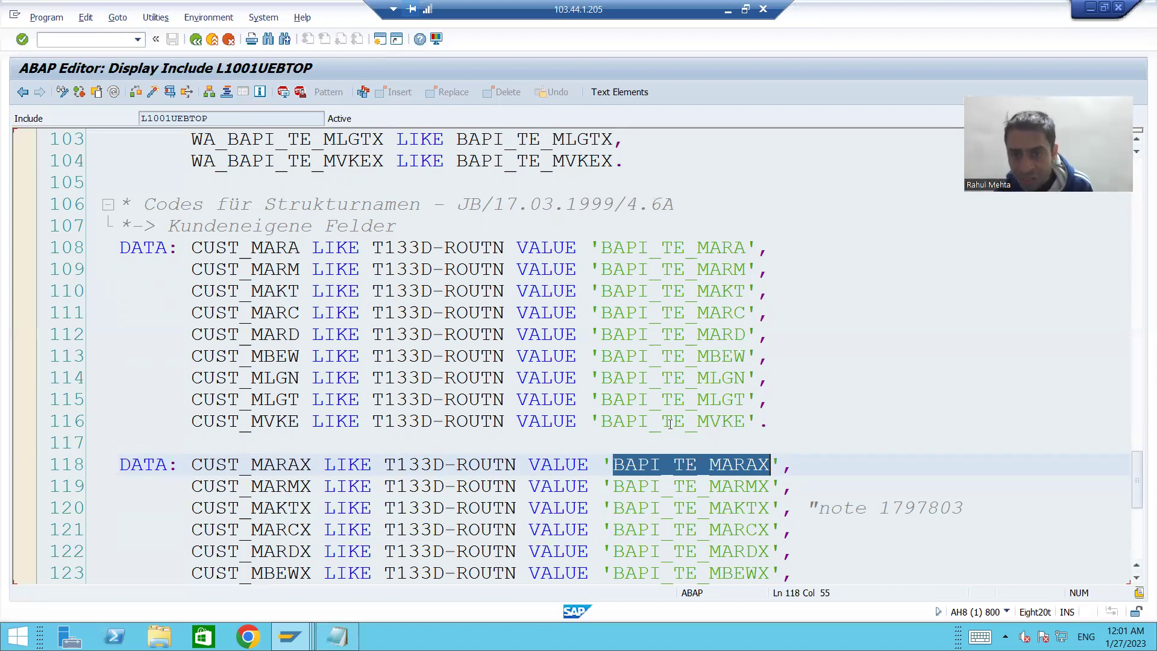
pyautogui.click(709, 247)
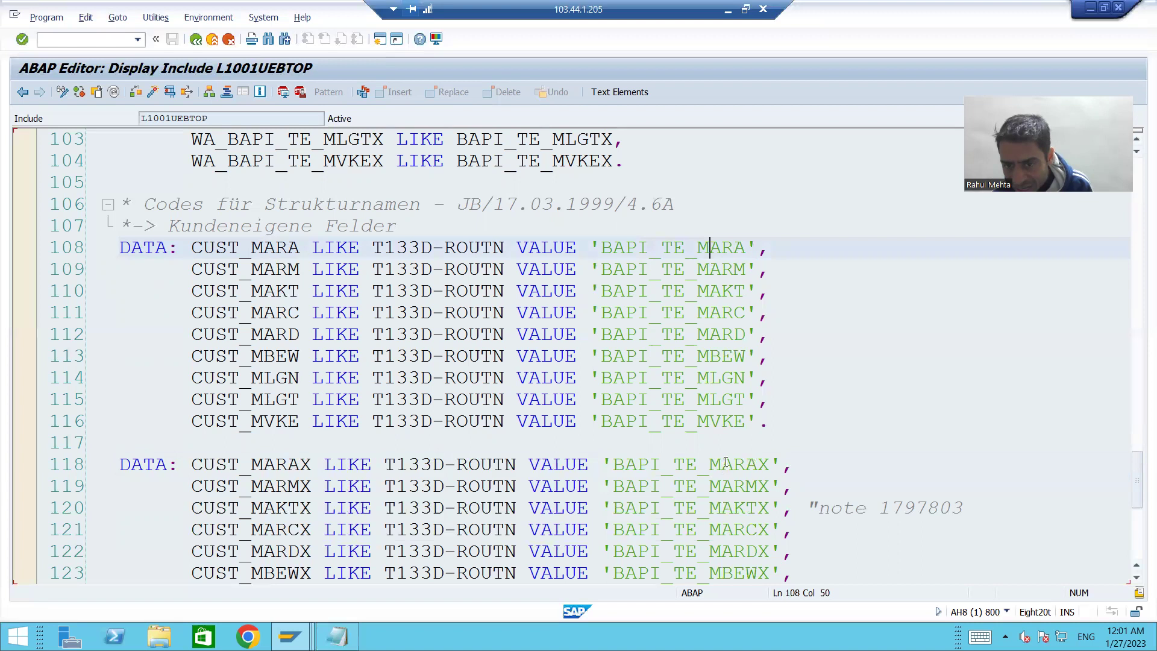
pyautogui.click(726, 462)
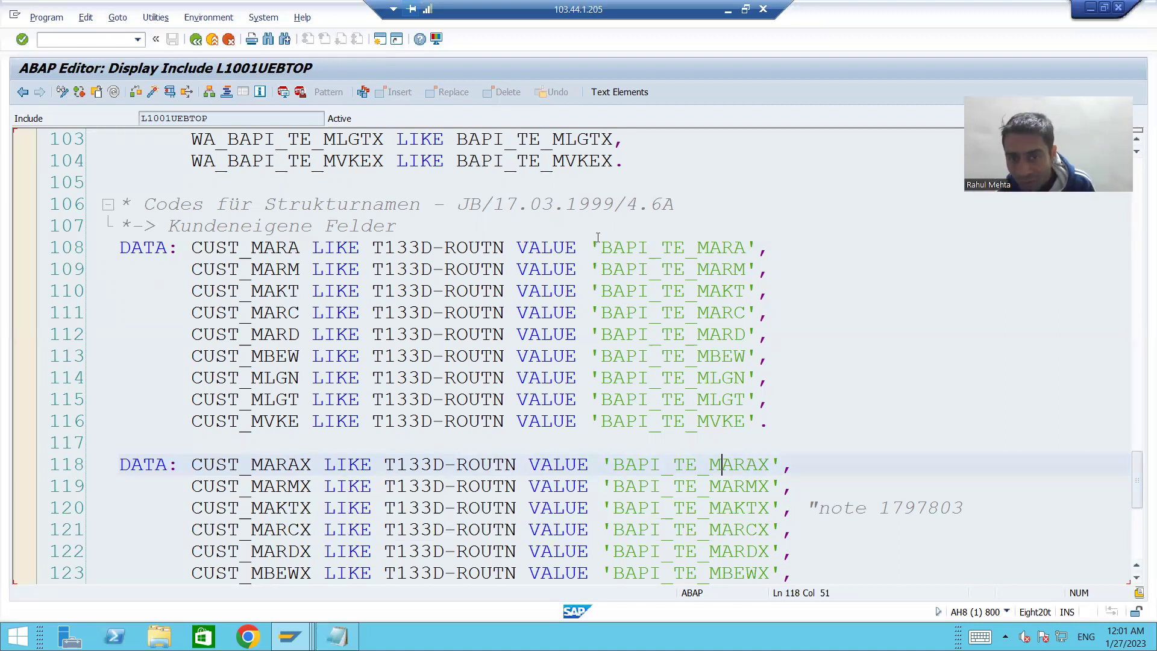
pyautogui.moveTo(602, 247); pyautogui.dragTo(743, 252)
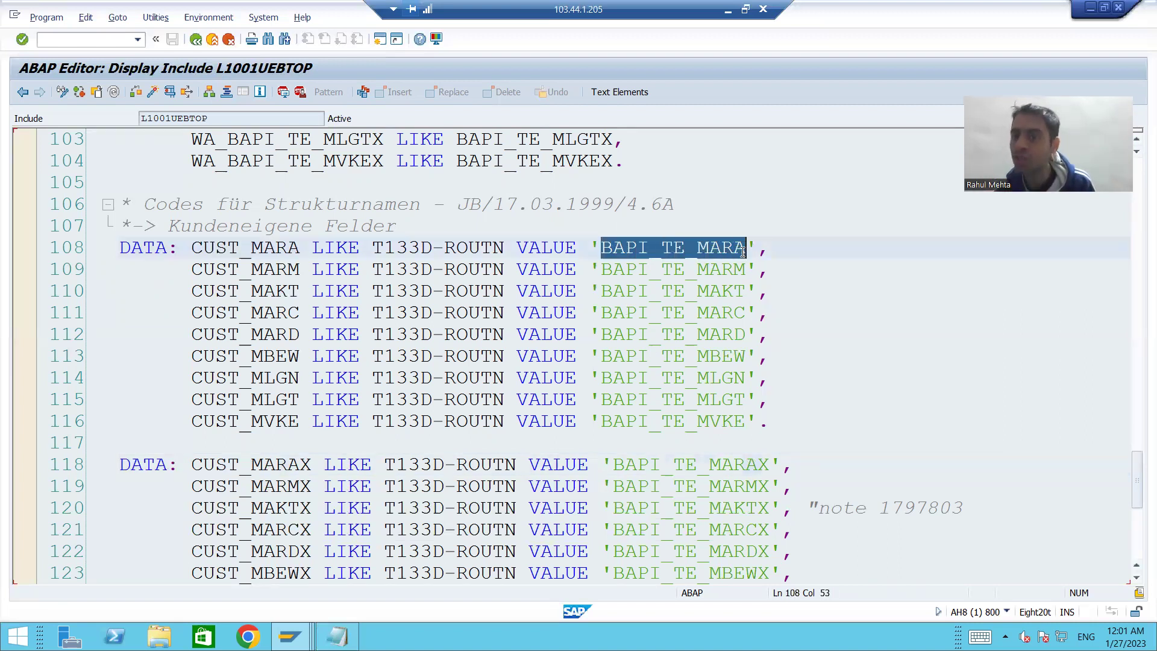
pyautogui.moveTo(613, 464); pyautogui.dragTo(769, 462)
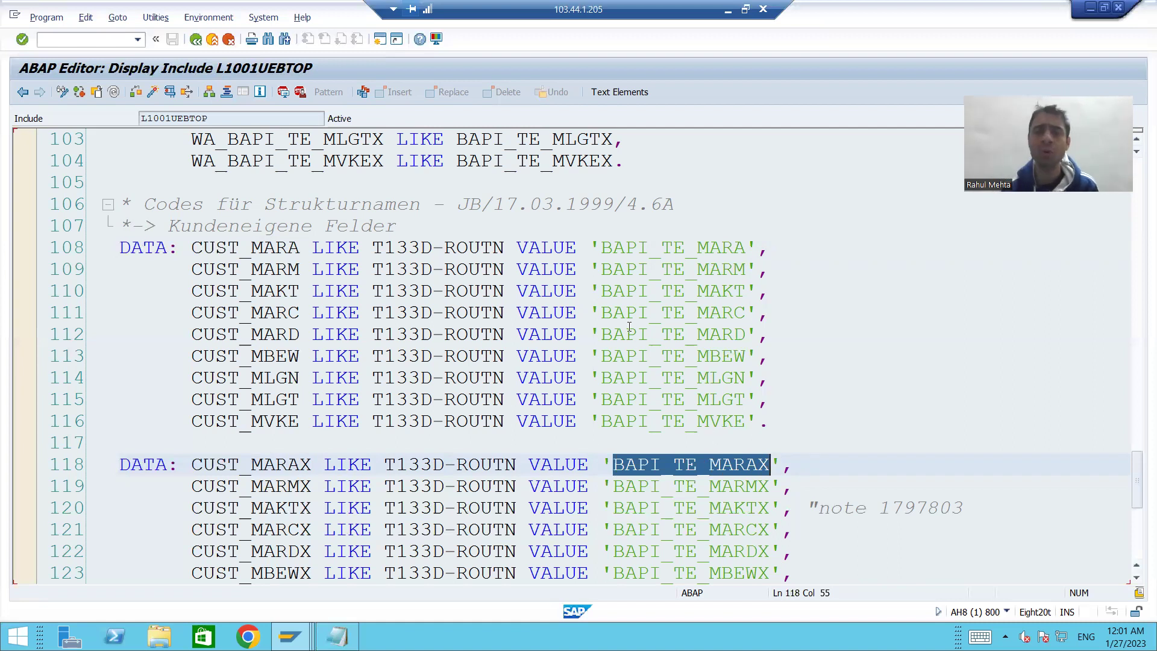
# Step: Copy the structure name BAPI_TE_MARA from line 108 and display it as a data type in the ABAP Dictionary session
pyautogui.moveTo(601, 247); pyautogui.dragTo(746, 254)
pyautogui.hotkey('ctrl', 'c')
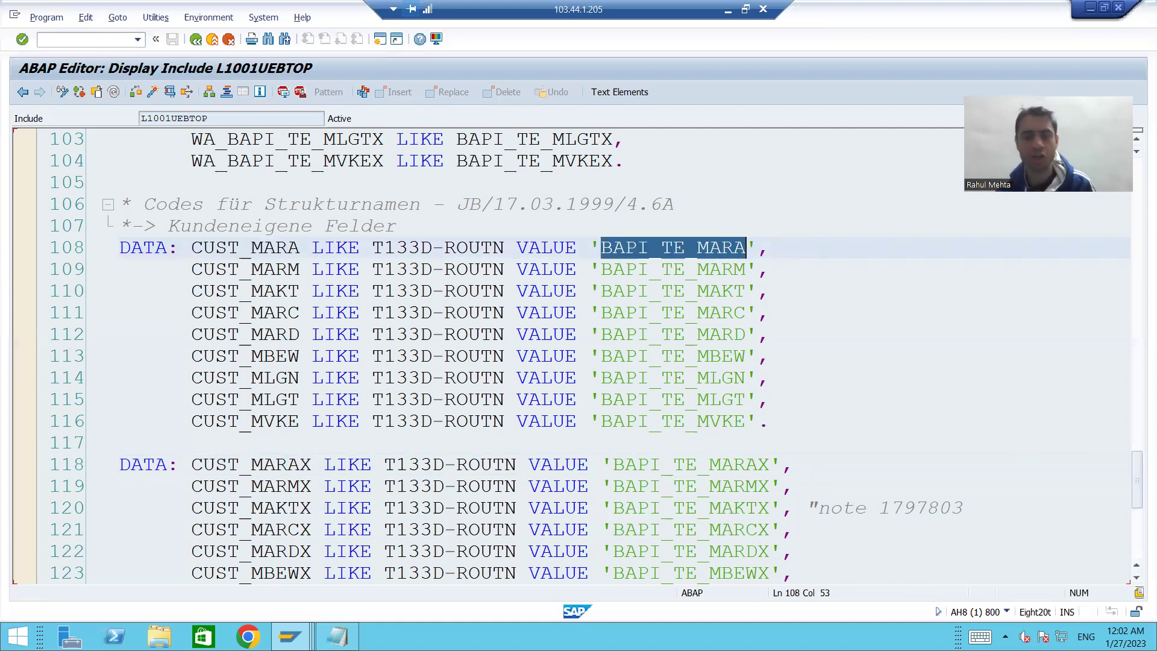
pyautogui.click(290, 637)
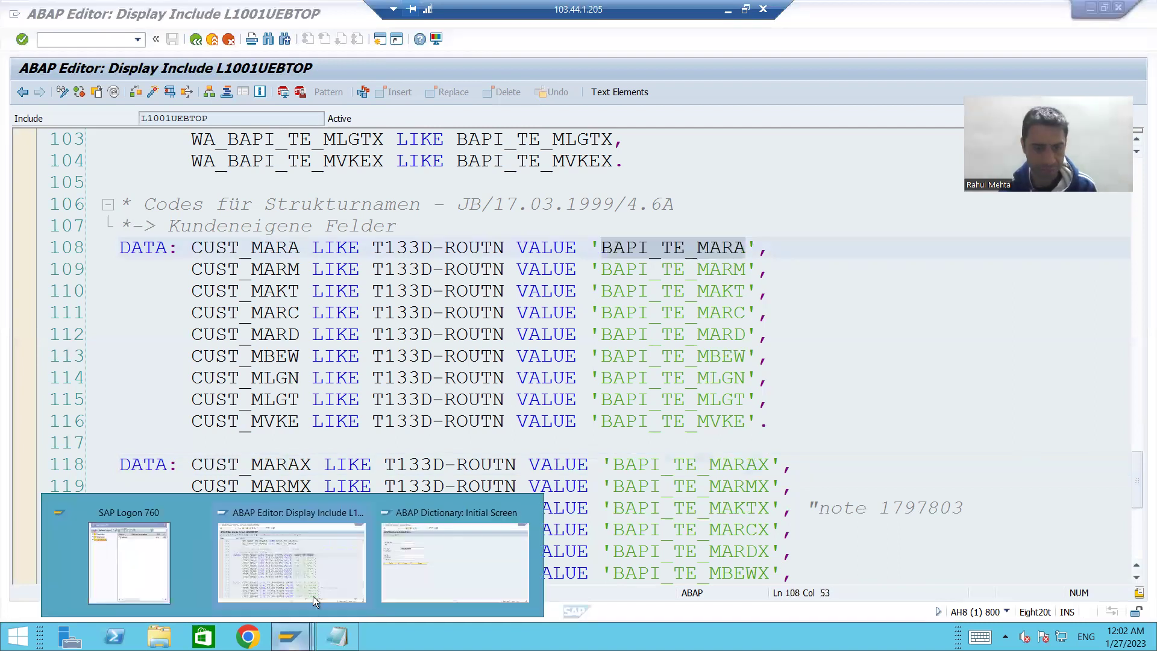
pyautogui.click(404, 554)
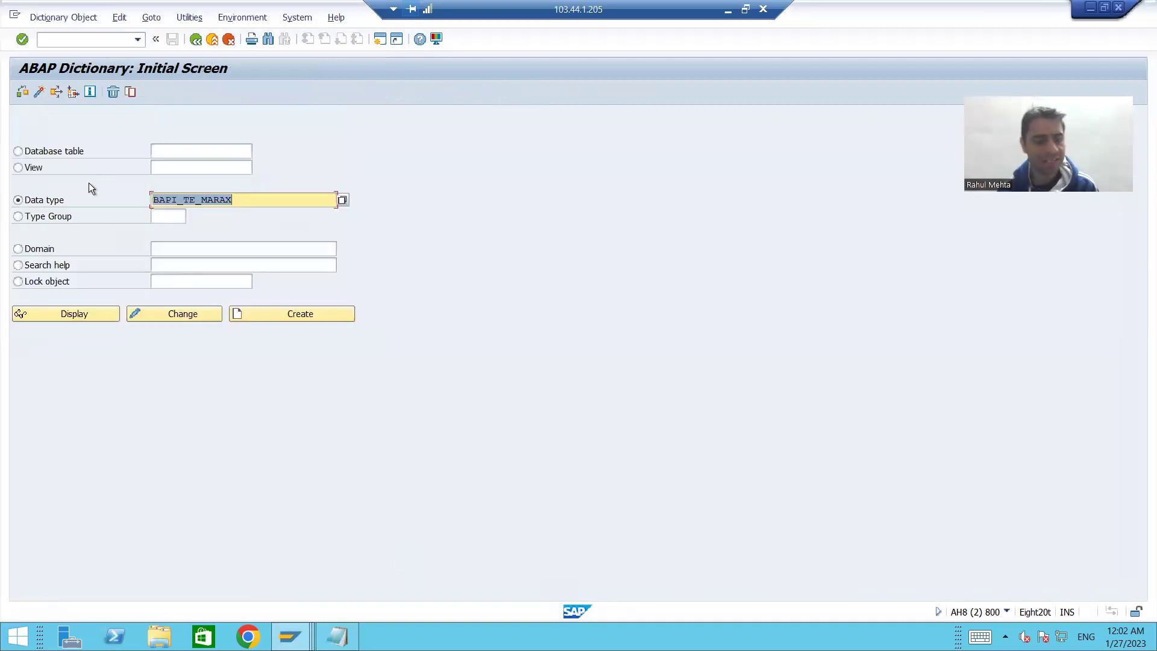
pyautogui.hotkey('ctrl', 'v')
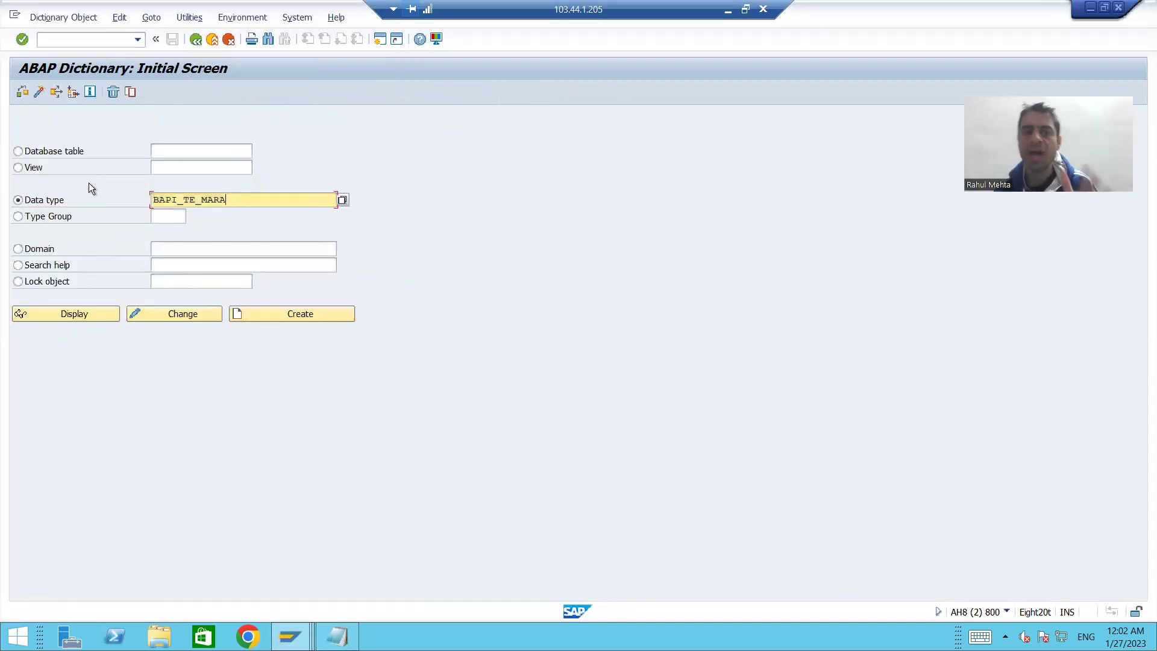
pyautogui.click(85, 316)
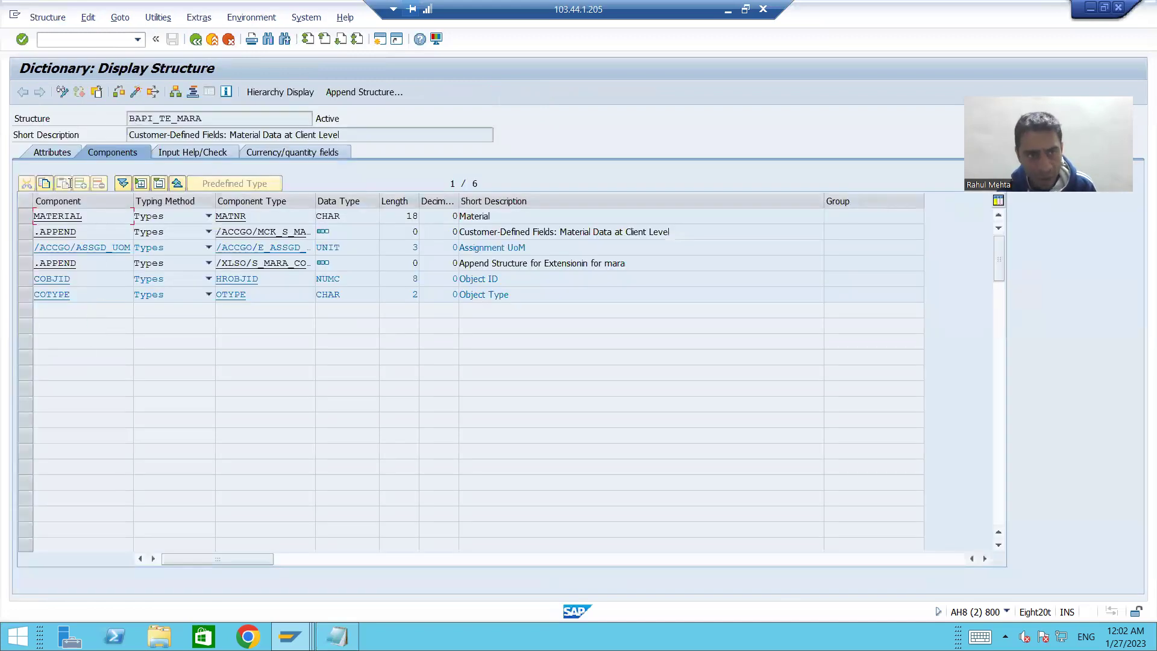
# Step: Create a new append structure named ZAMARAEXT for BAPI_TE_MARA
pyautogui.click(62, 95)
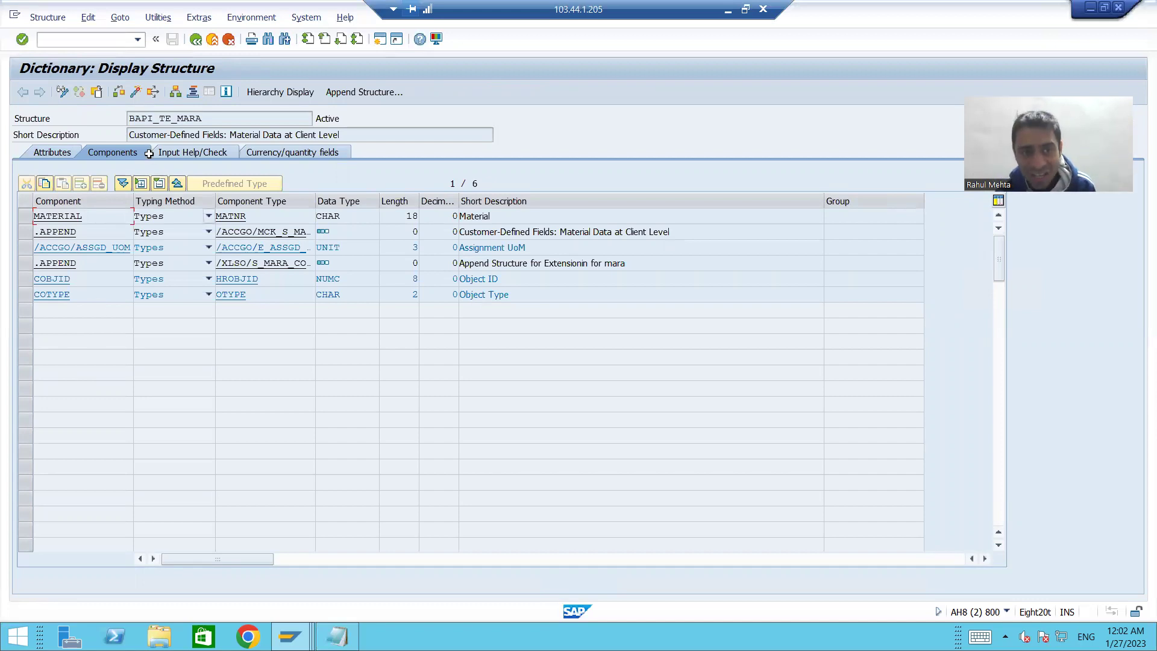
pyautogui.click(134, 119)
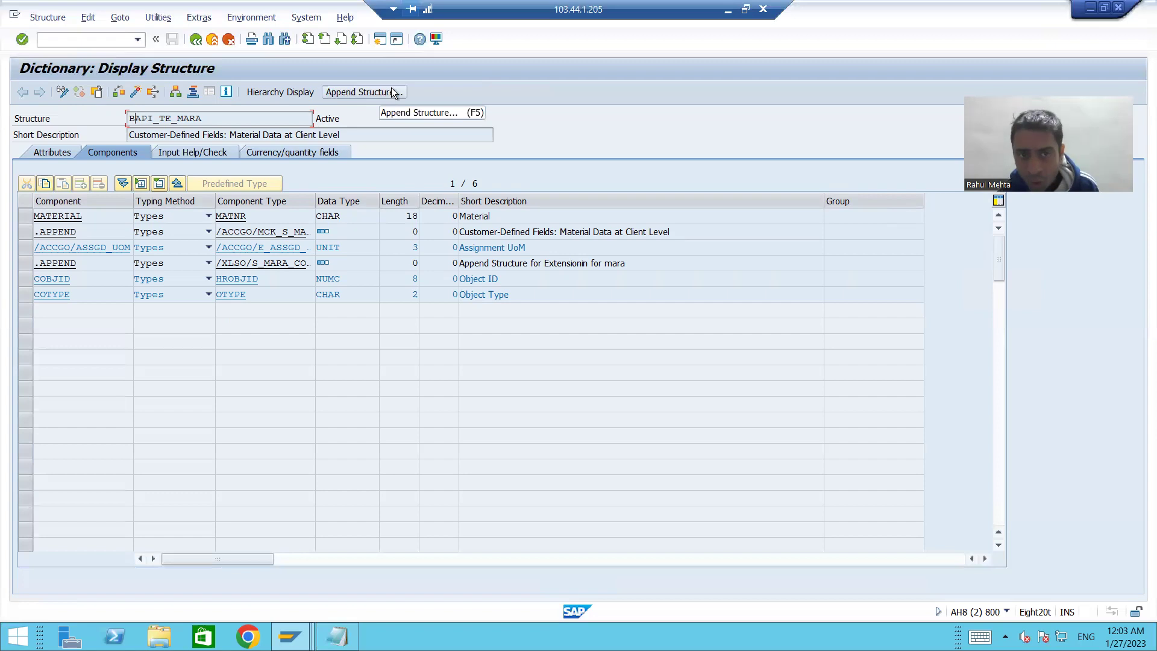
pyautogui.click(341, 92)
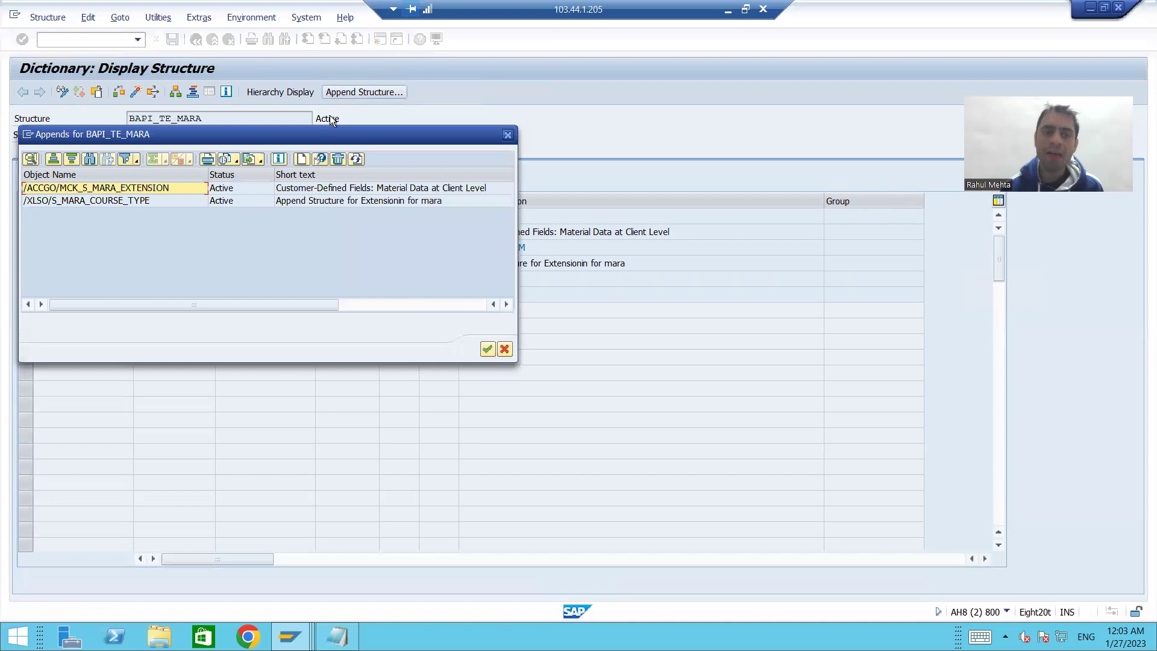
pyautogui.click(303, 158)
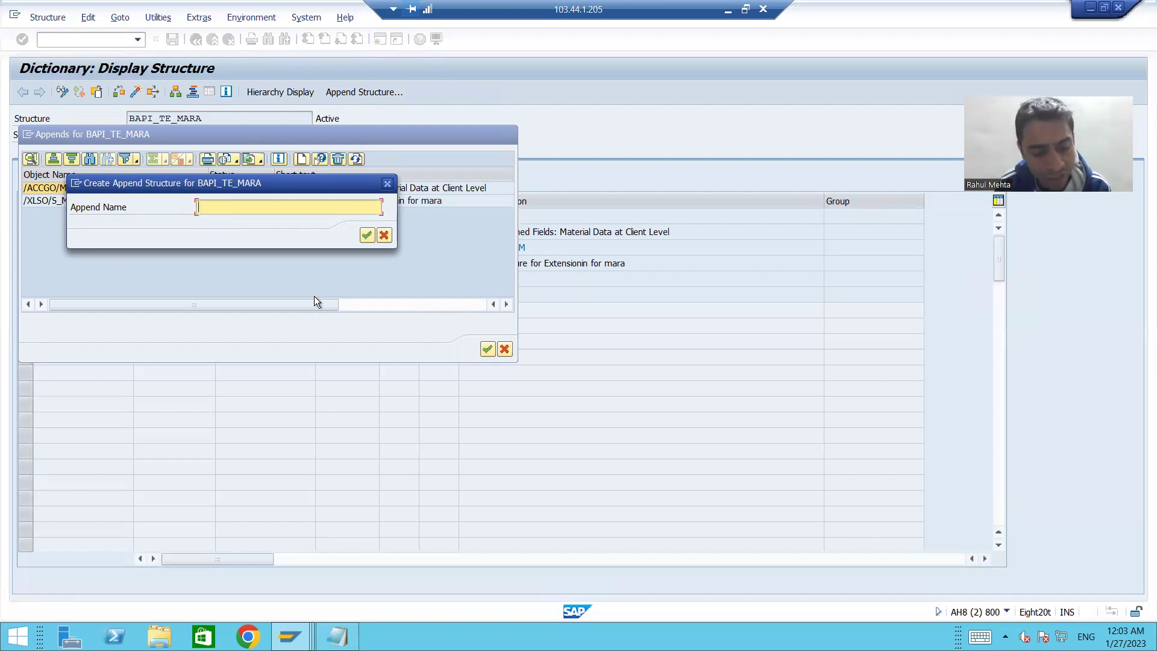
pyautogui.write('ZA')
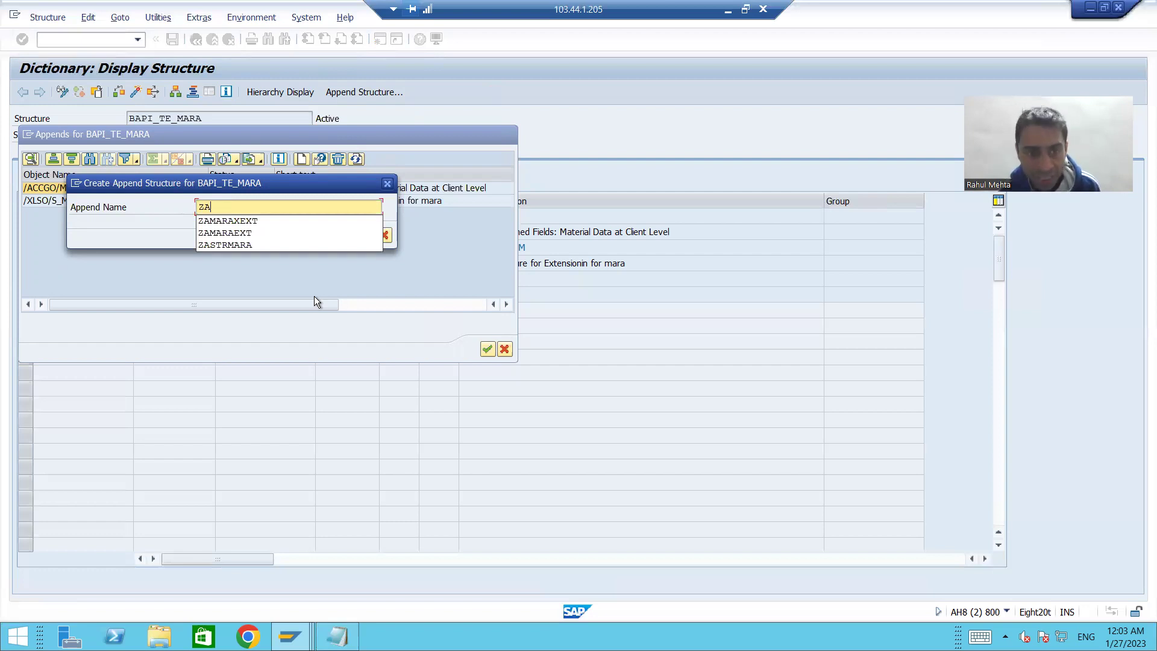
pyautogui.click(204, 207)
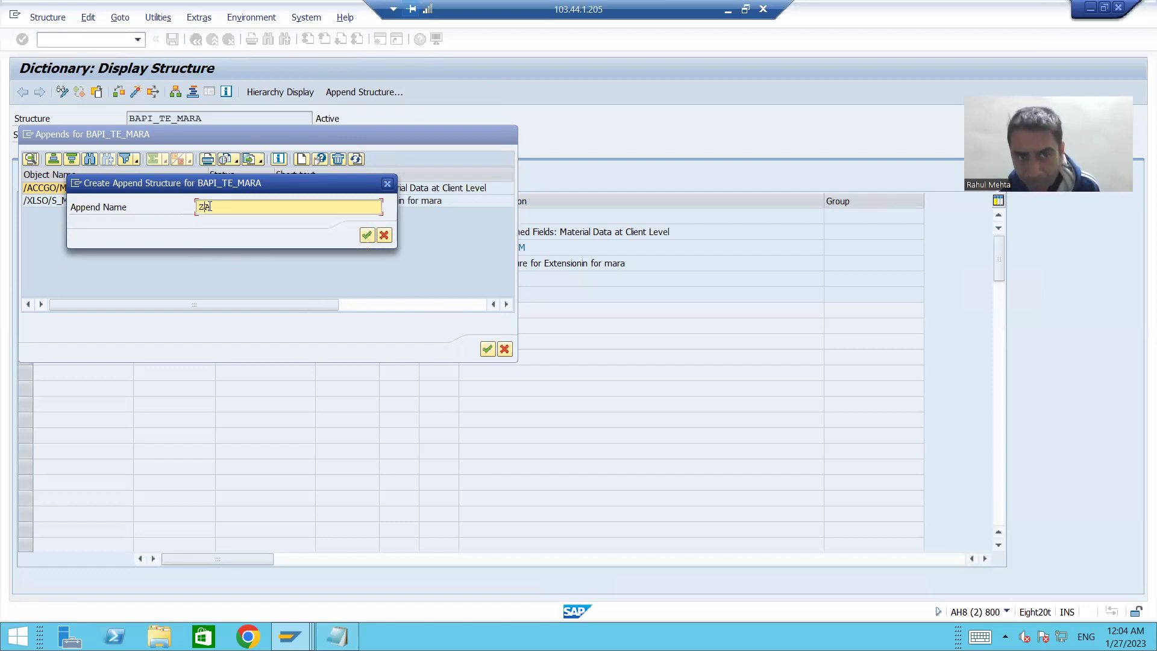
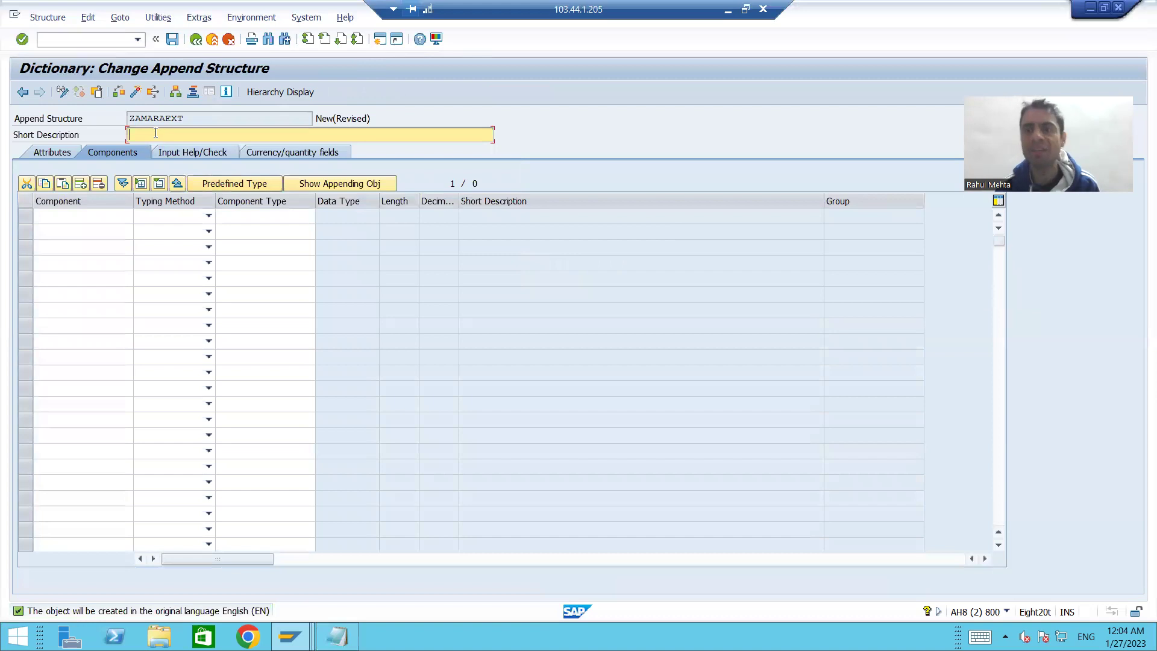
# Step: Enter "Exension for MARA" as the short description of the append structure
pyautogui.write('E')
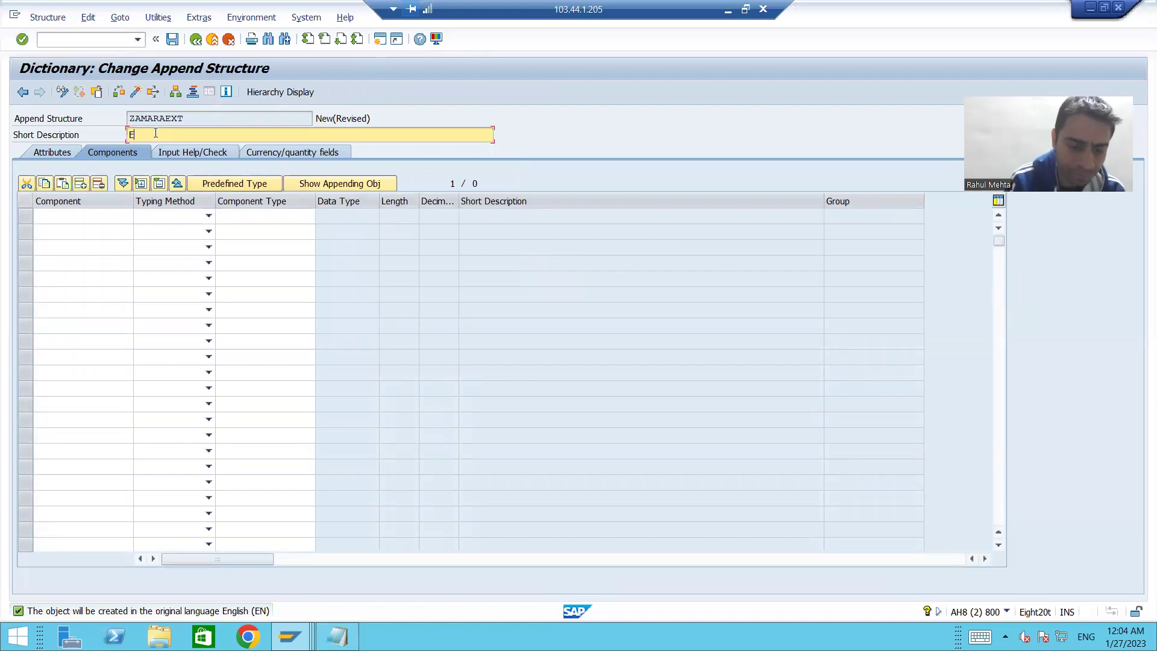
pyautogui.write('xtn')
pyautogui.press('BackSpace')
pyautogui.press('BackSpace')
pyautogui.write('ension for')
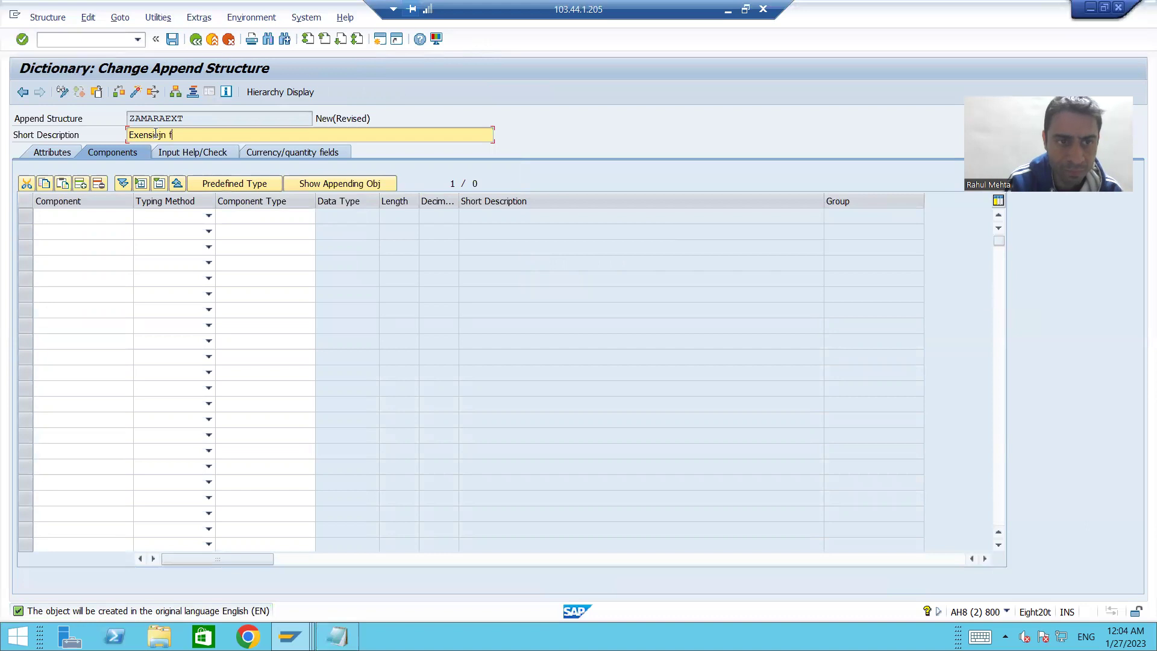
pyautogui.press('BackSpace')
pyautogui.press('BackSpace')
pyautogui.press('BackSpace')
pyautogui.press('BackSpace')
pyautogui.press('BackSpace')
pyautogui.press('BackSpace')
pyautogui.press('BackSpace')
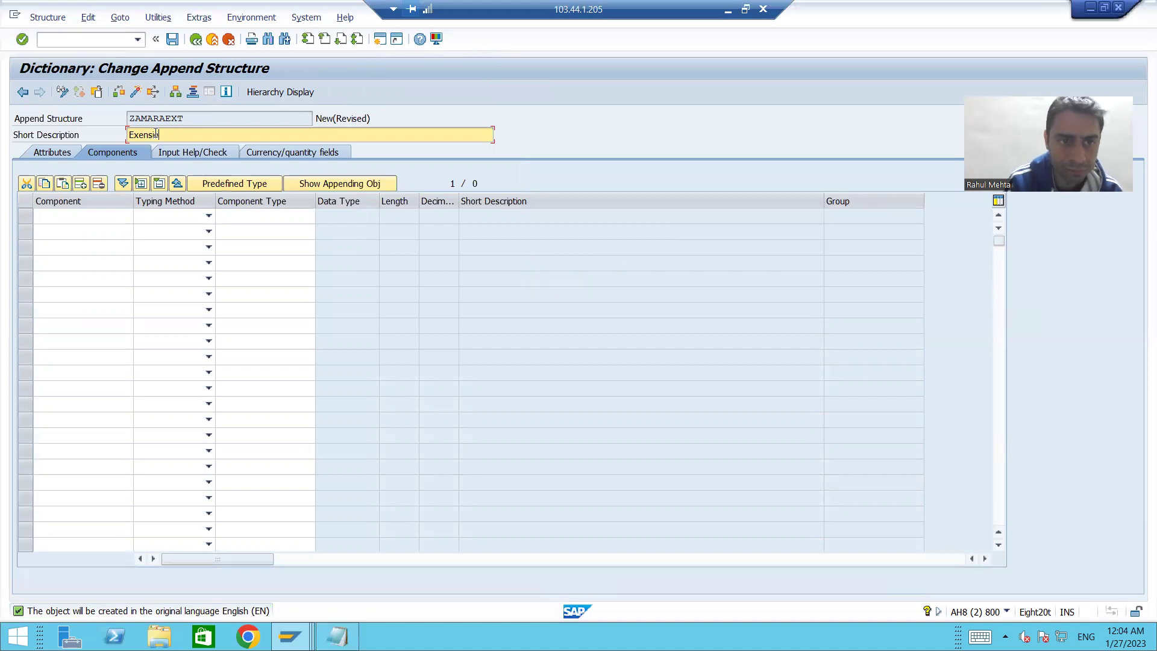
pyautogui.write('on for ')
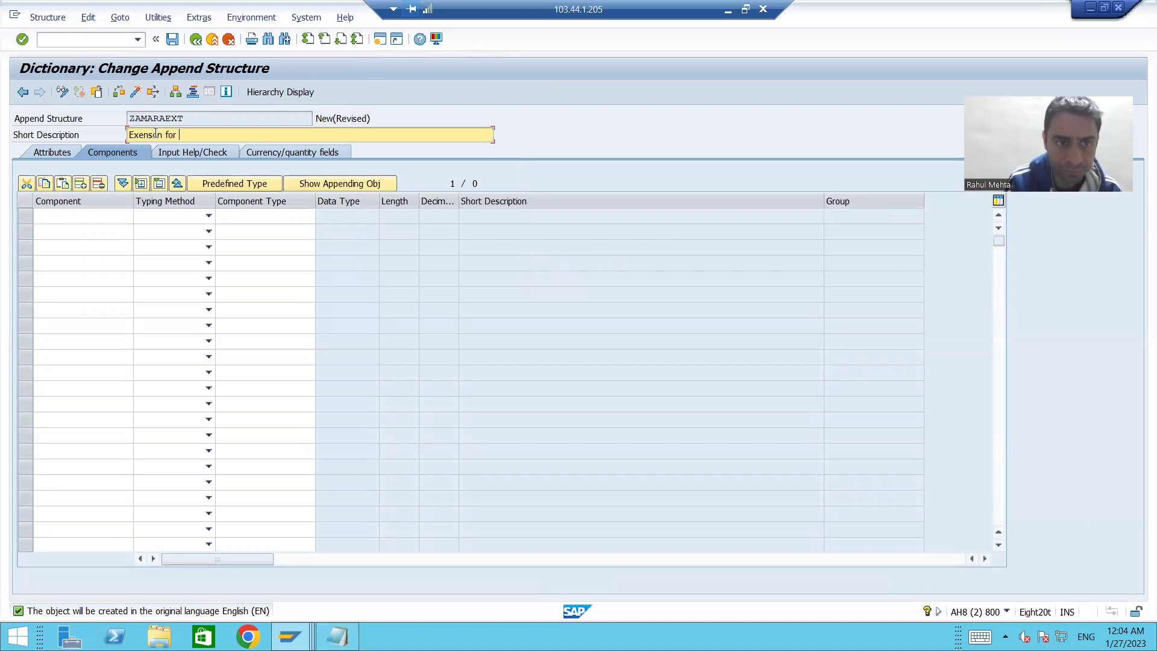
pyautogui.write('MARA')
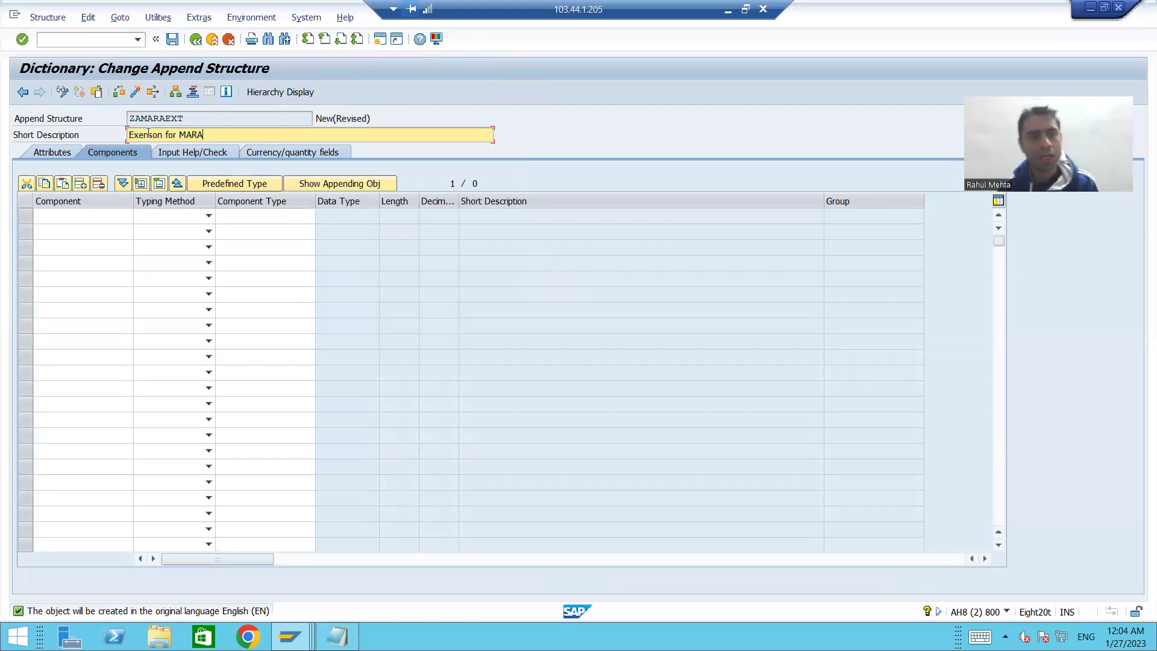
# Step: Check the fields in the Material Data text file and add component ZZSYSTEM with typing method Types to the append structure
pyautogui.click(83, 220)
pyautogui.click(80, 229)
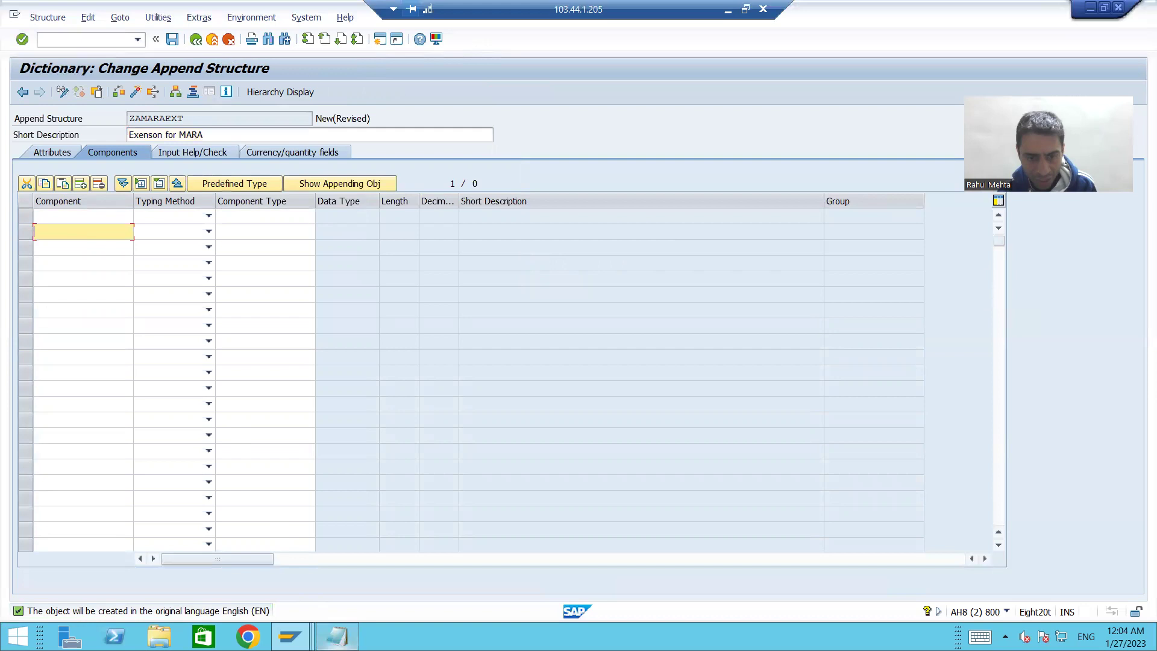
pyautogui.click(336, 637)
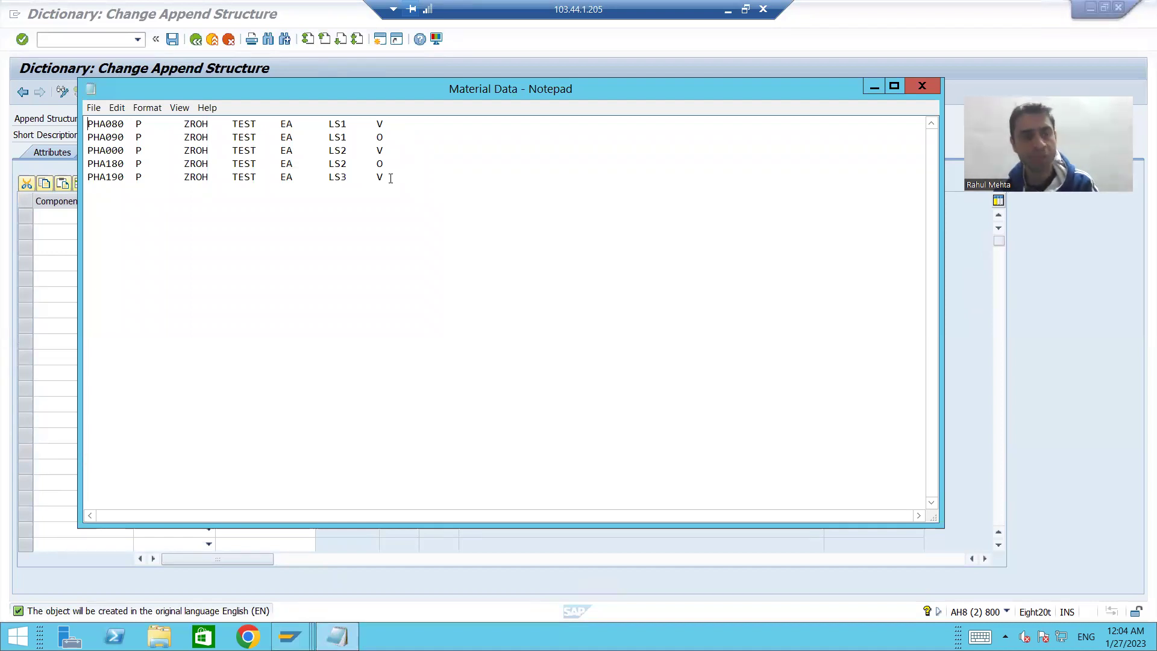
pyautogui.hotkey('alt', 'Tab')
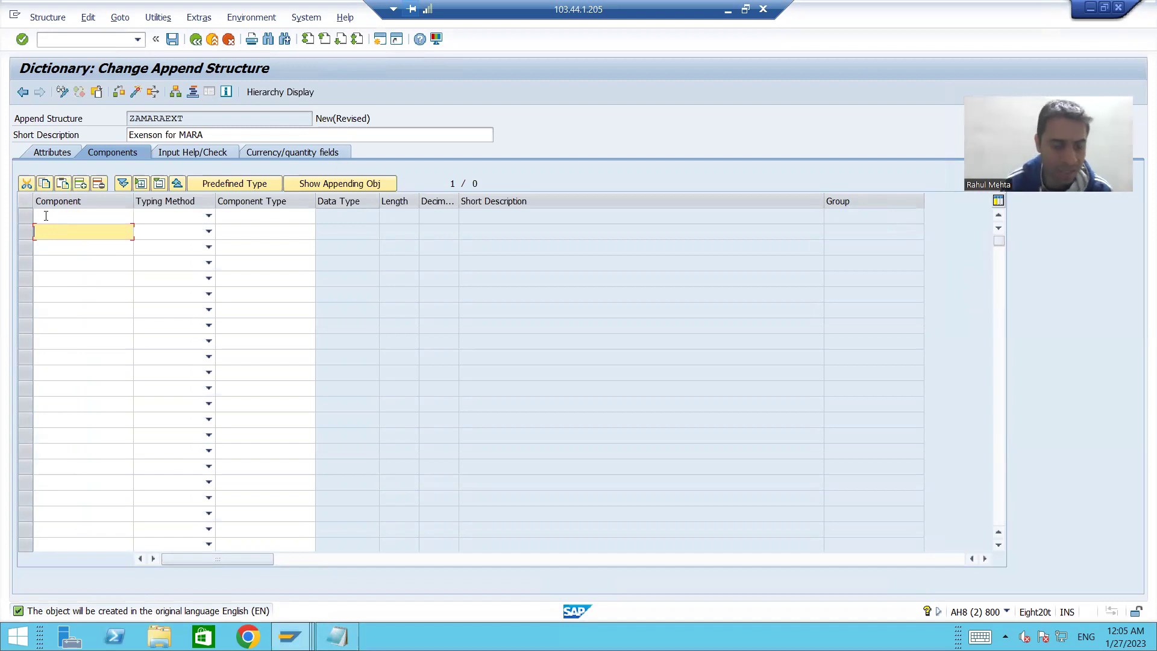
pyautogui.click(46, 216)
pyautogui.write('ZZ')
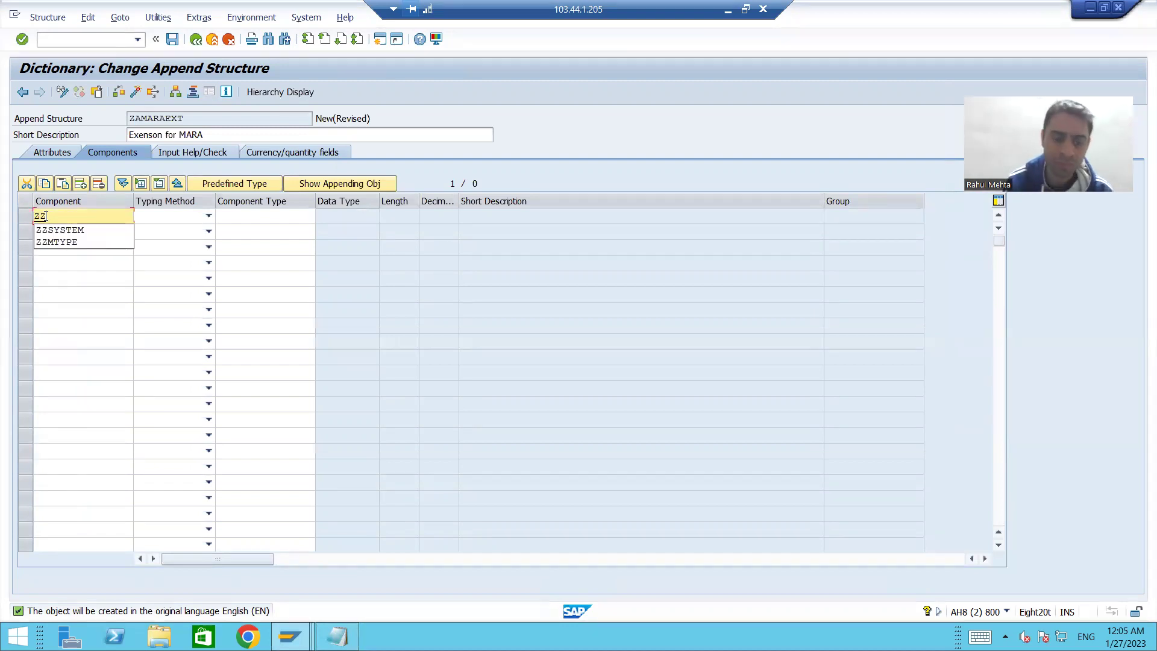
pyautogui.write('SYST')
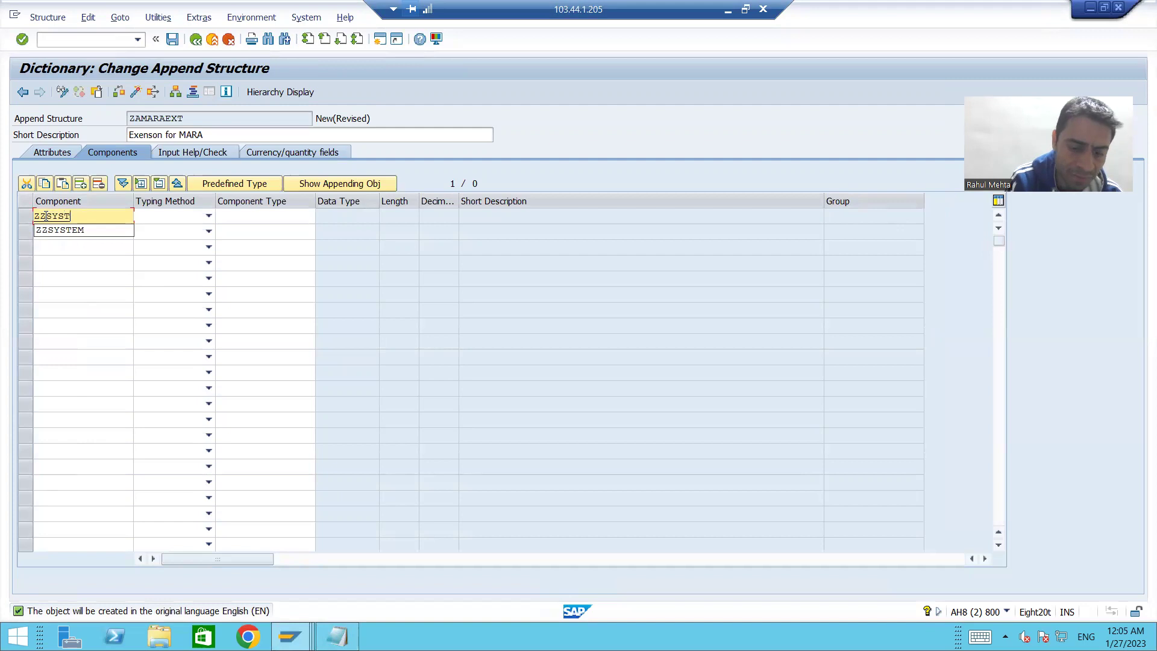
pyautogui.write('EM')
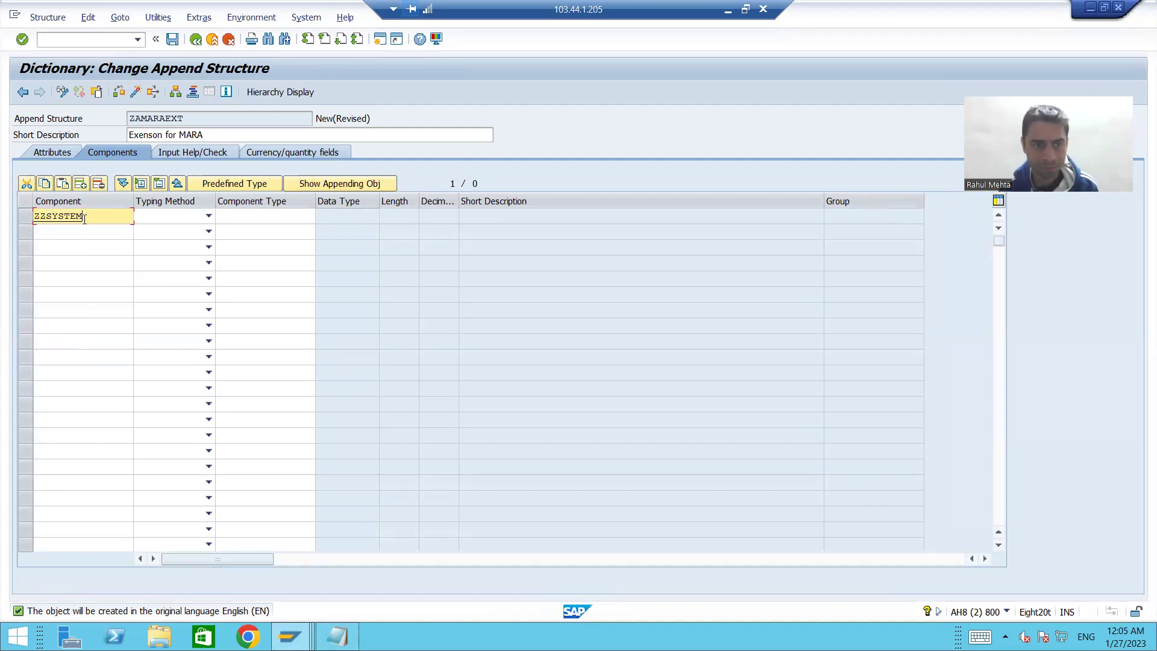
pyautogui.click(208, 215)
pyautogui.click(187, 229)
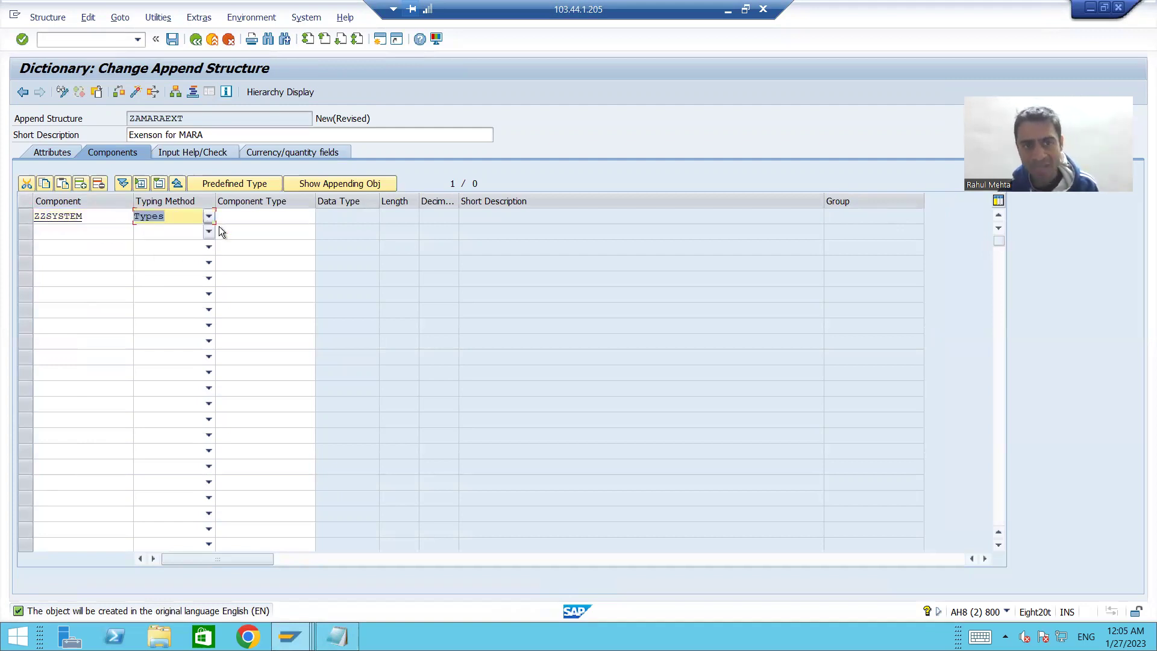
# Step: Open the ABAP Dictionary initial screen in a new session alongside the append structure
pyautogui.click(236, 218)
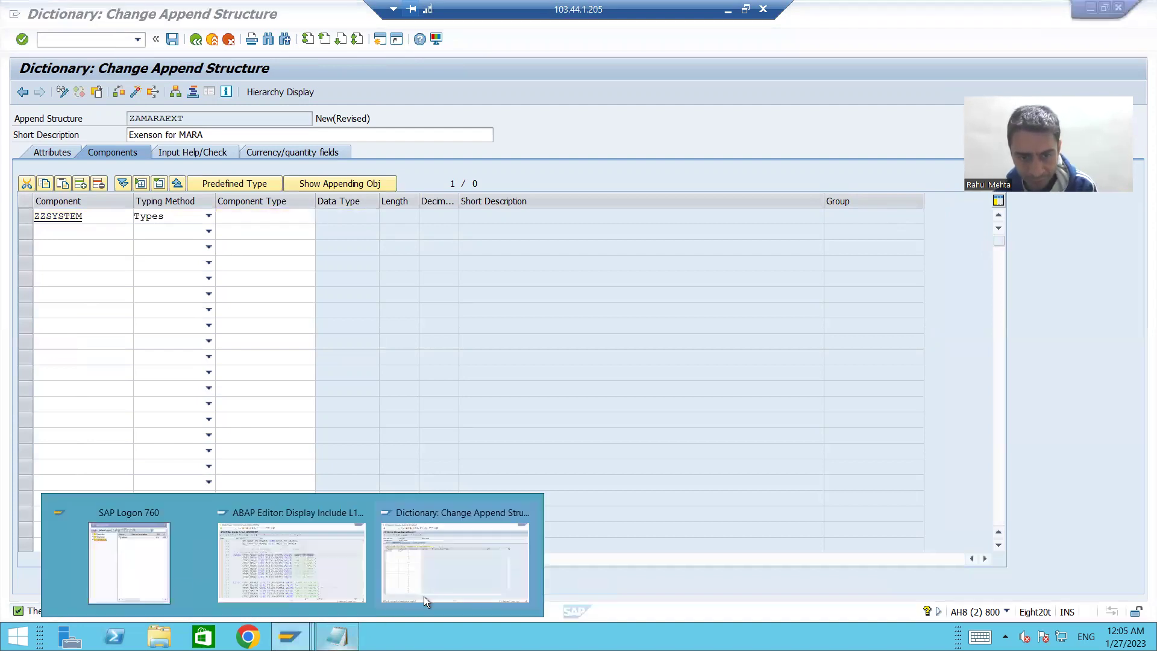
pyautogui.click(432, 583)
pyautogui.click(68, 41)
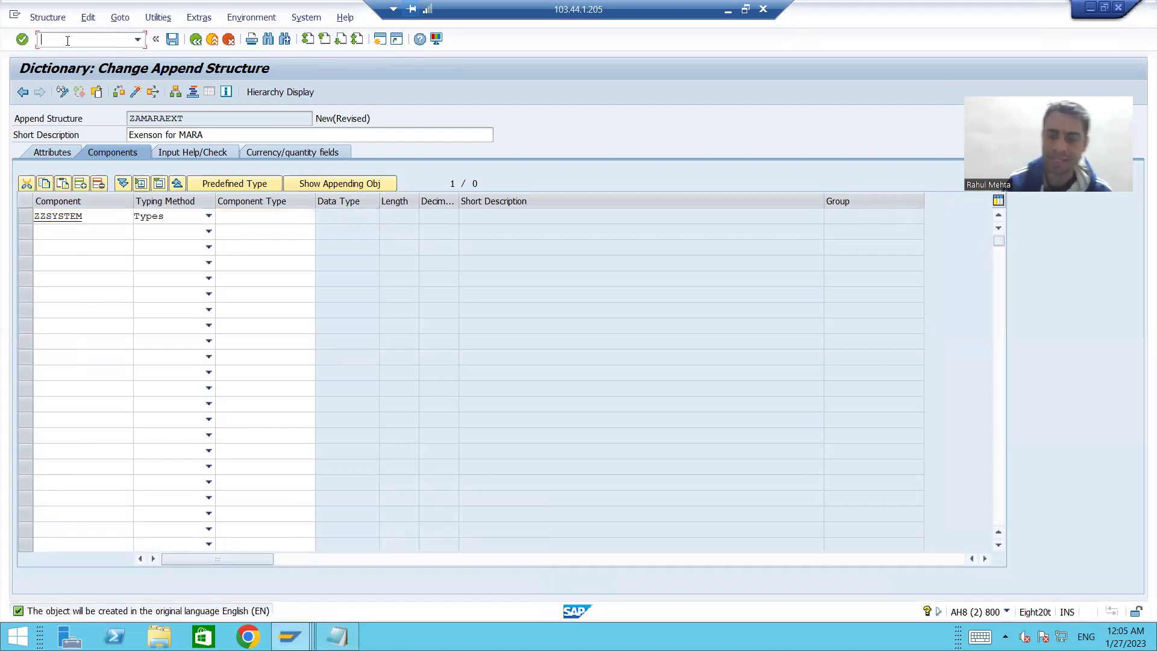
pyautogui.write('/ose1')
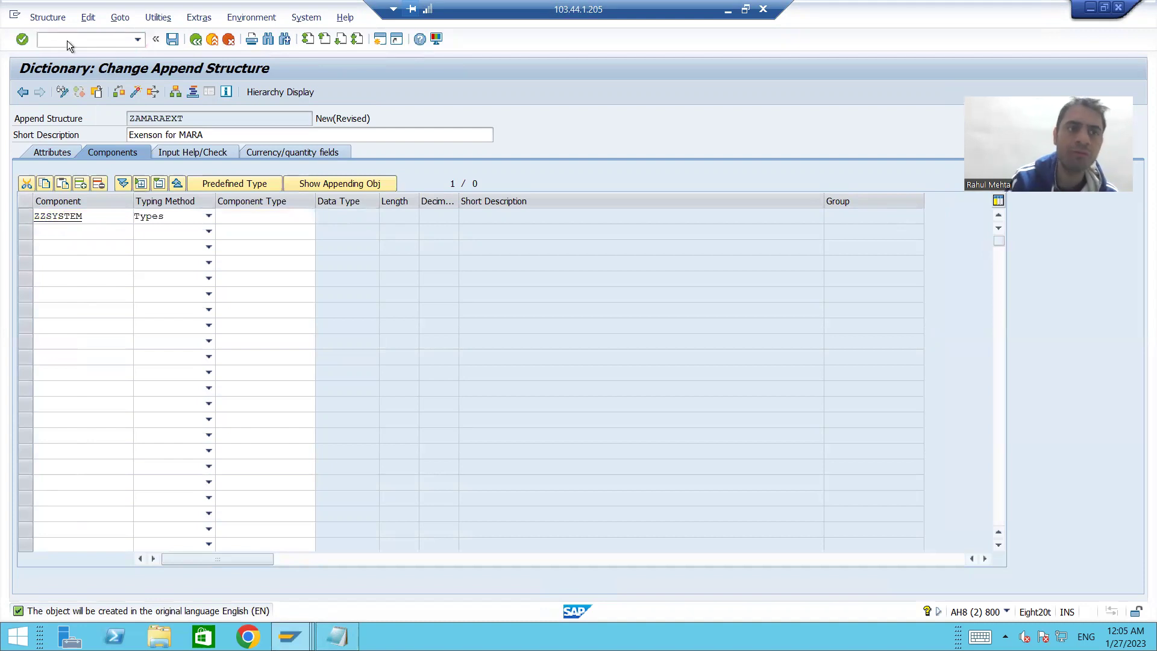
pyautogui.press('Return')
# Step: Copy the data type name ZDESYSTEM from the new session and enter it as the component type of ZZSYSTEM
pyautogui.press('BackSpace')
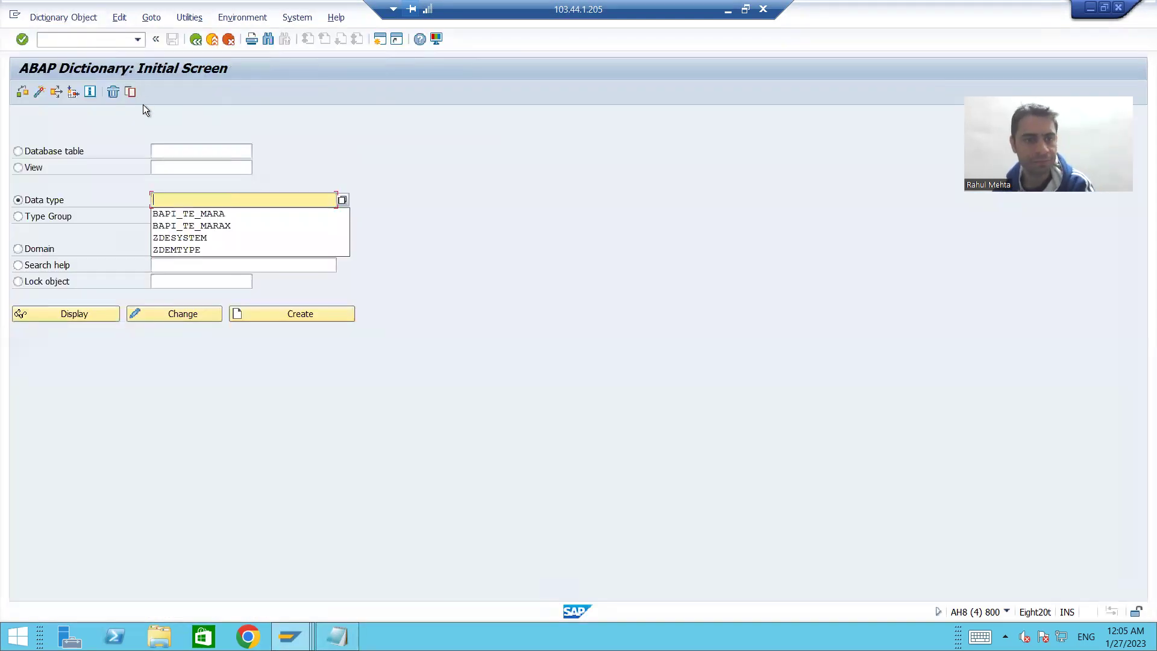
pyautogui.click(204, 237)
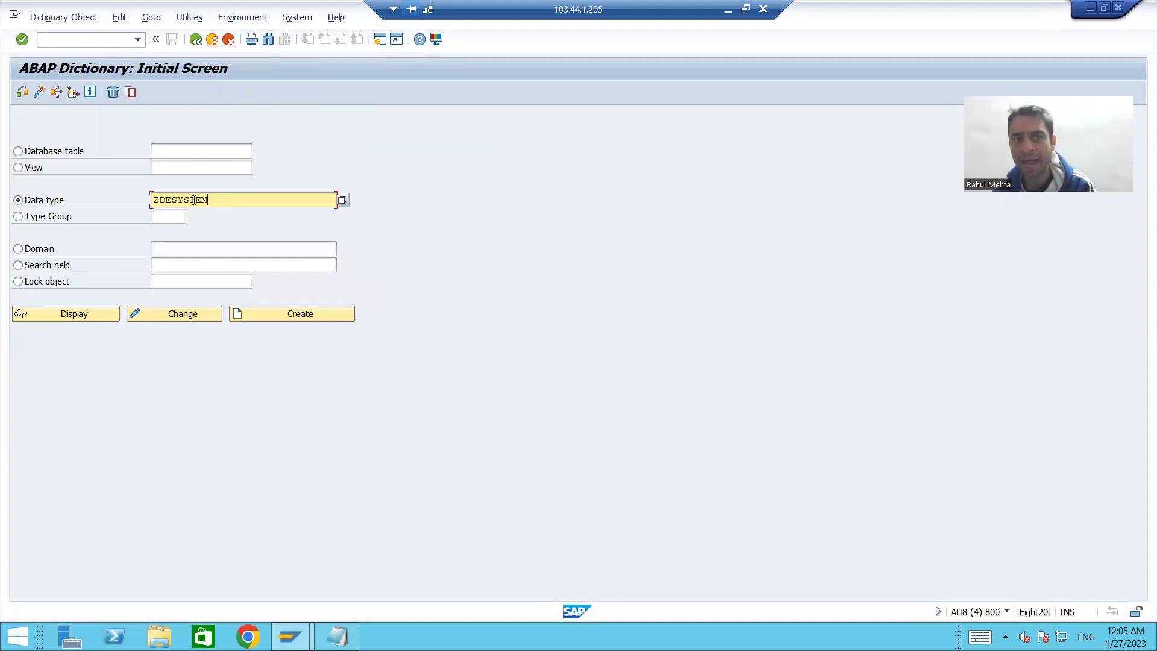
pyautogui.moveTo(205, 200); pyautogui.dragTo(153, 199)
pyautogui.hotkey('ctrl', 'c')
pyautogui.press('F3')
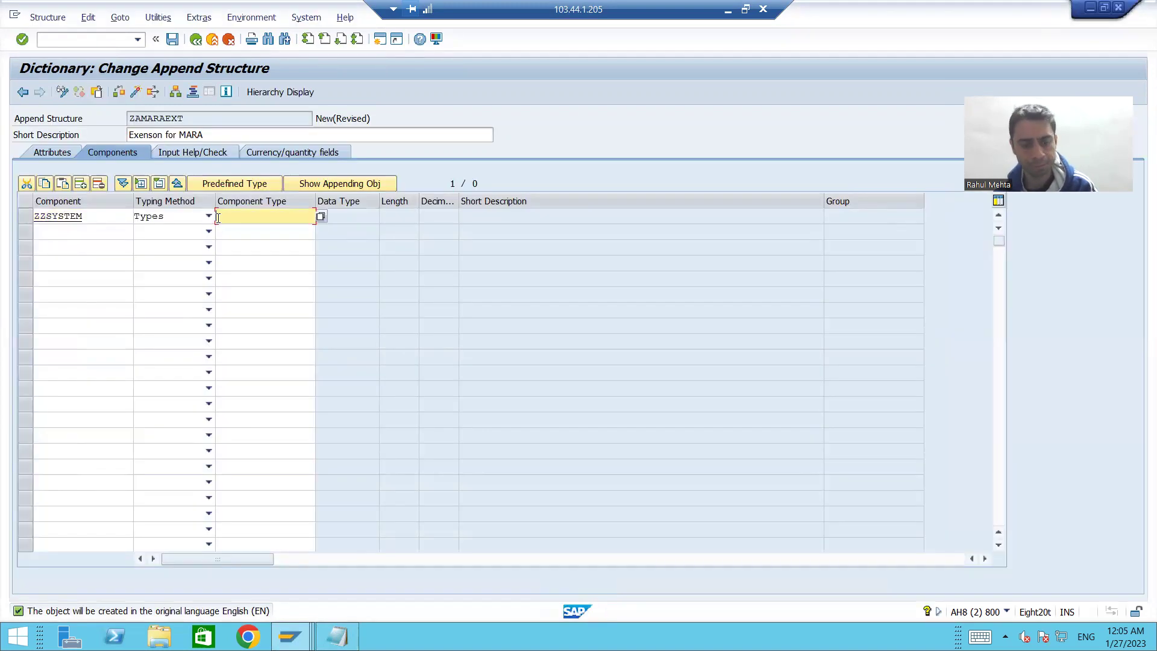
pyautogui.hotkey('ctrl', 'v')
pyautogui.press('Return')
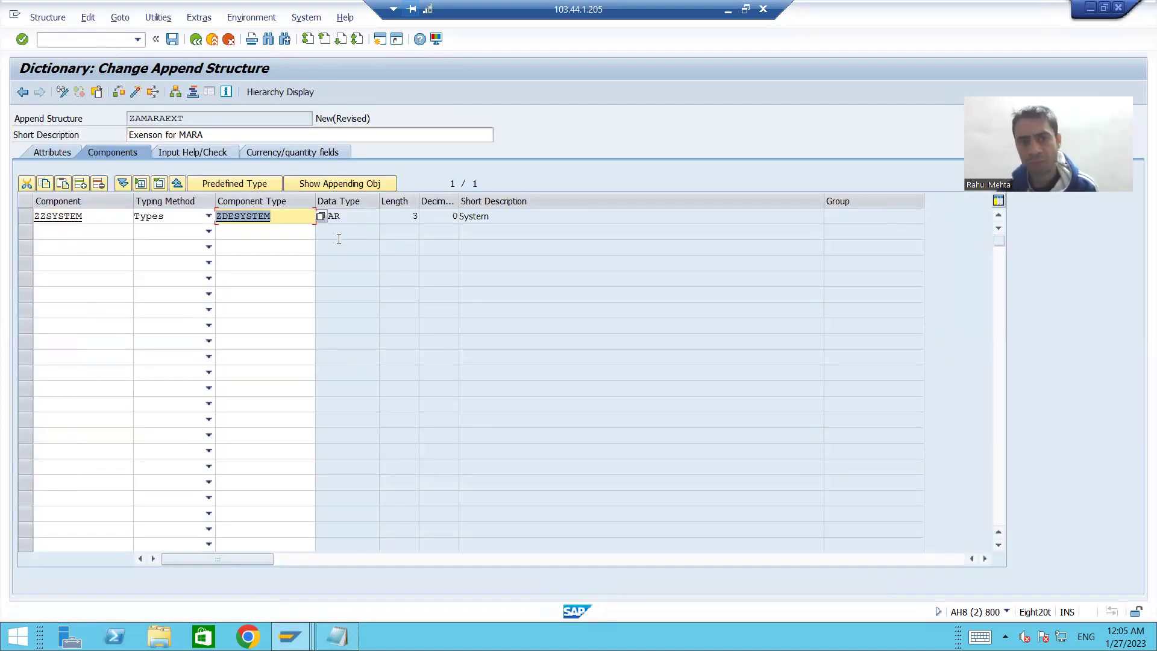
# Step: Save append structure ZAMARAEXT in package $TMP and open data element ZDESYSTEM
pyautogui.press('F3')
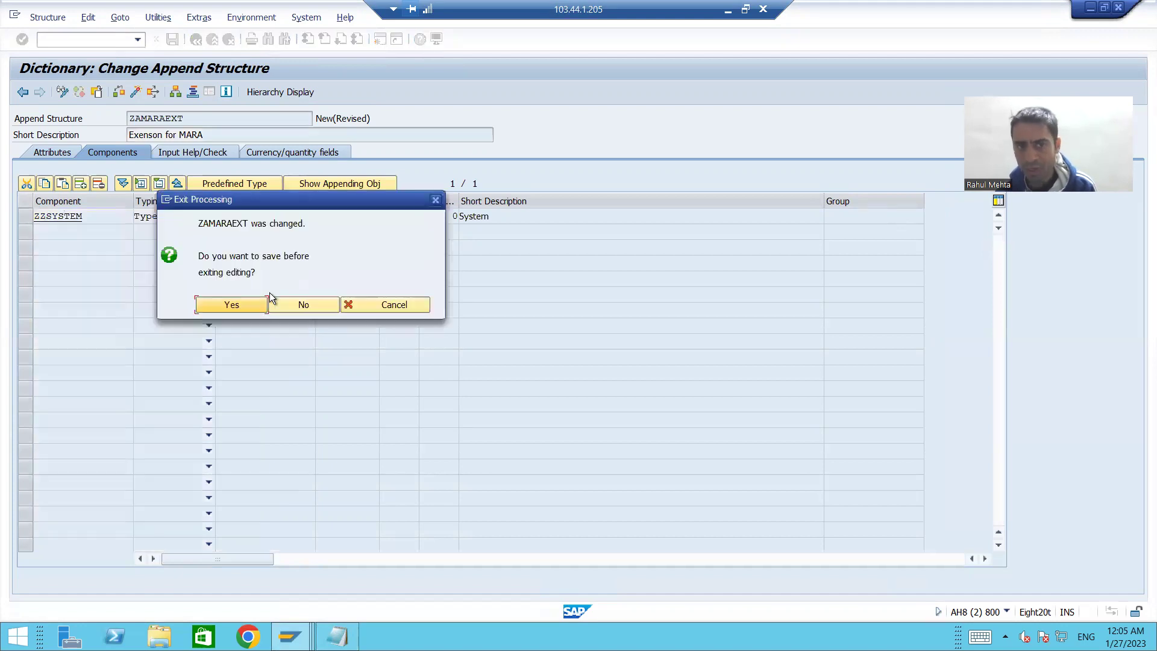
pyautogui.click(230, 306)
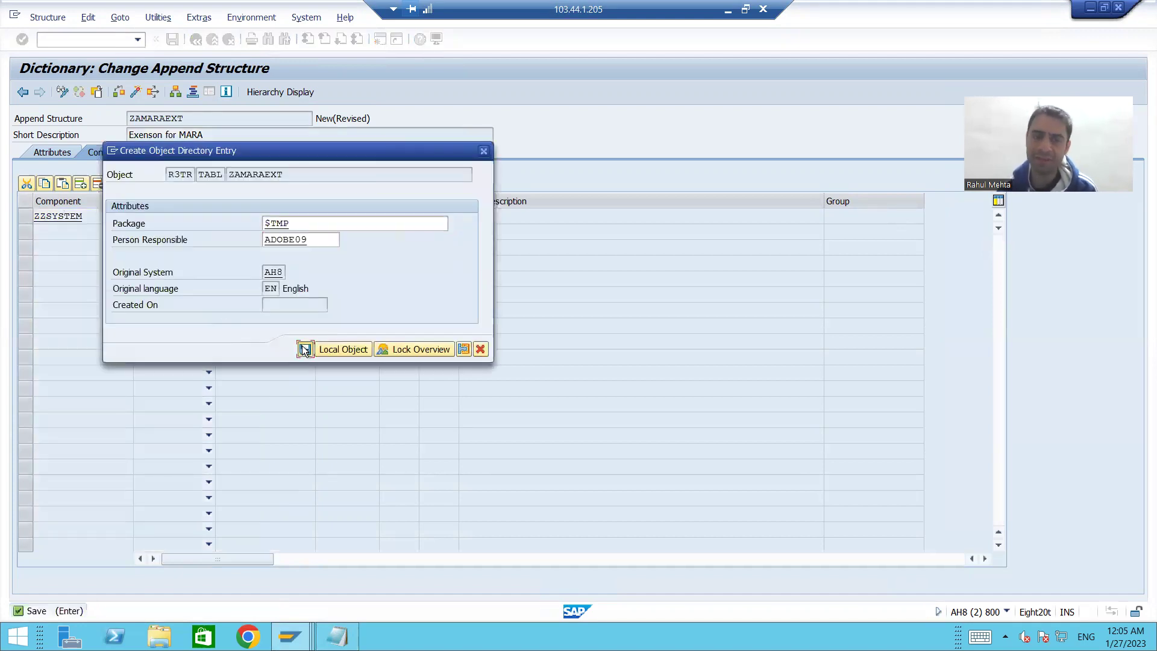
pyautogui.click(303, 347)
pyautogui.click(268, 229)
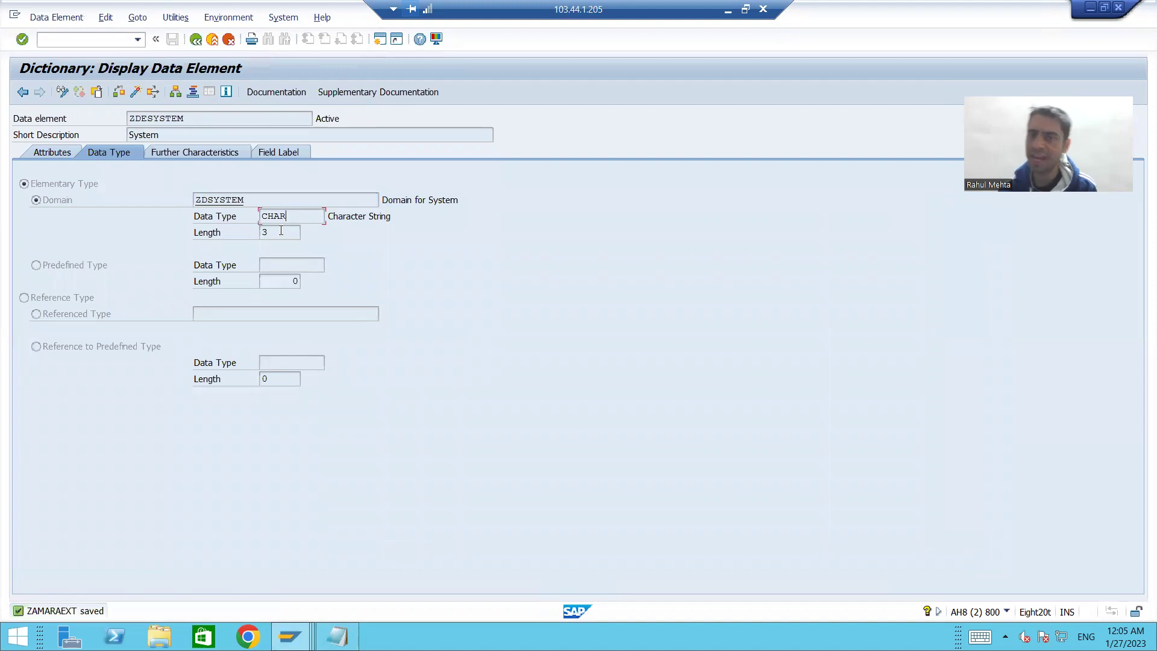
# Step: Check the value range of domain ZDSYSTEM, then return to the append structure's components
pyautogui.doubleClick(236, 199)
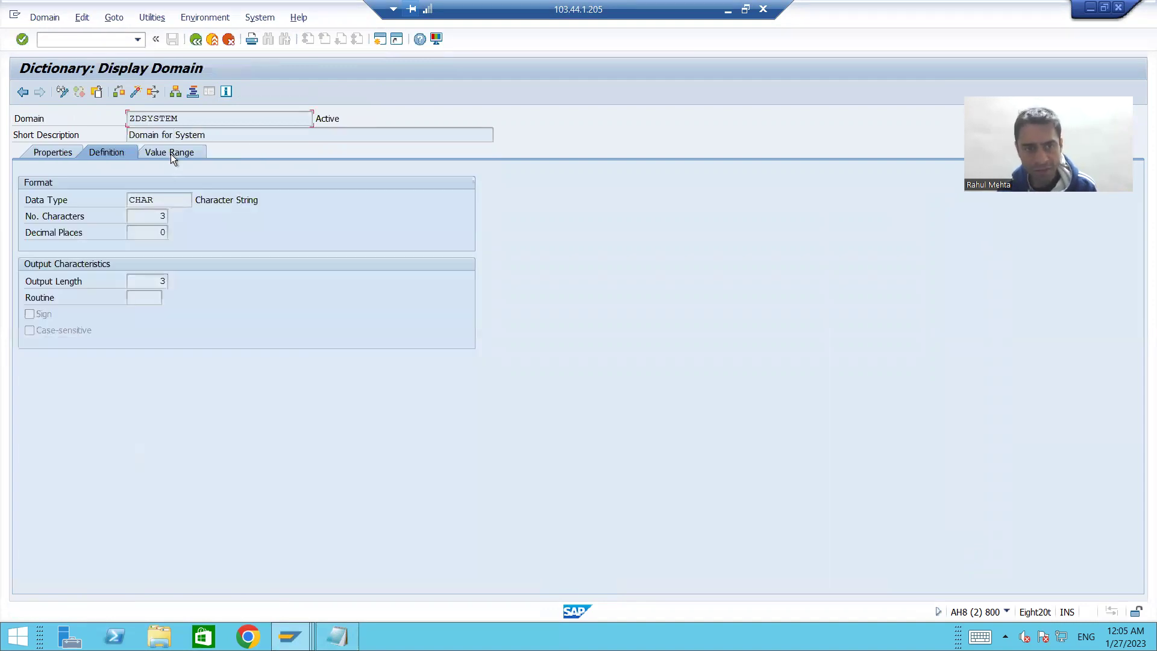
pyautogui.click(171, 154)
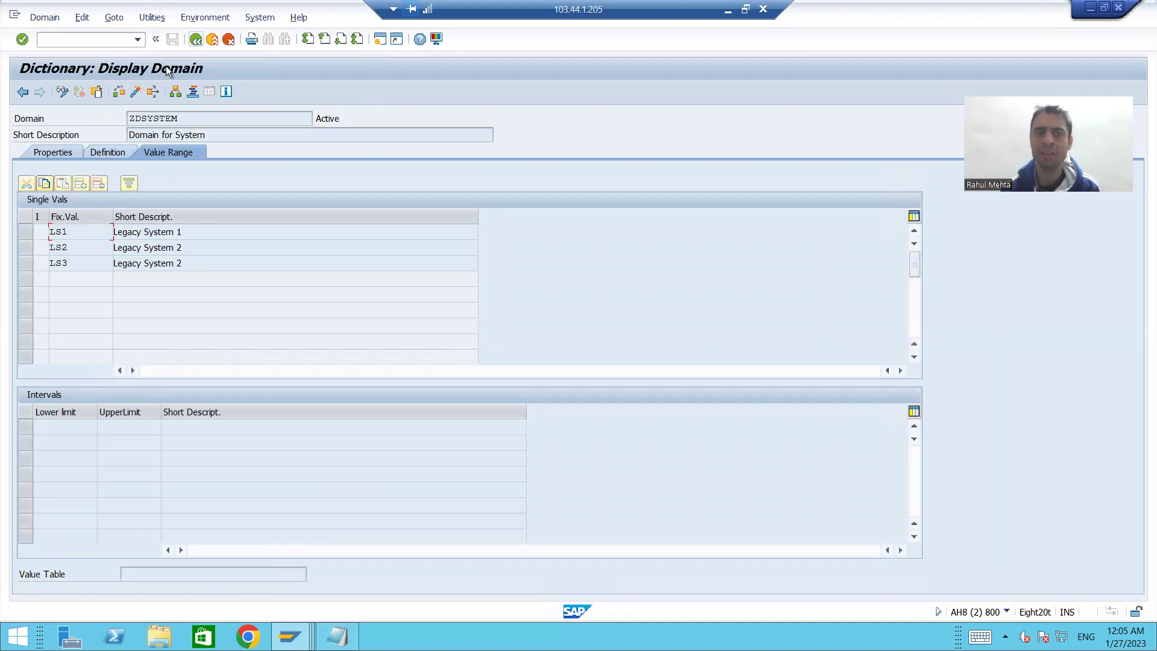
pyautogui.press('F3')
pyautogui.press('F3')
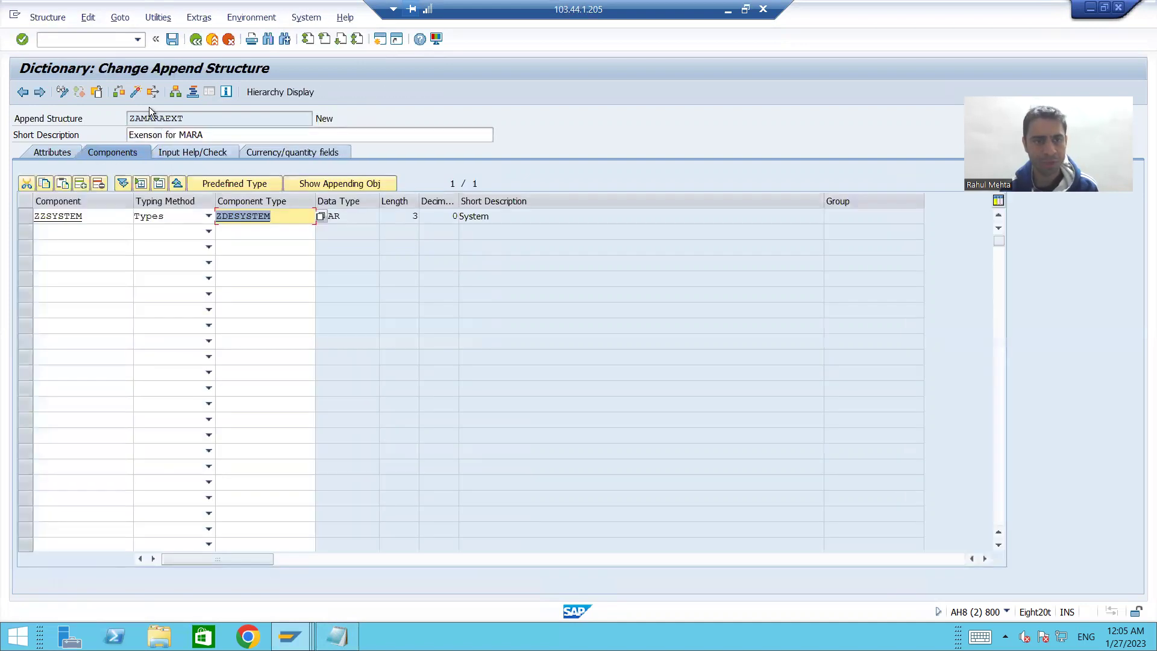
# Step: Add component ZZMTYPE with typing method Types below ZZSYSTEM
pyautogui.click(46, 233)
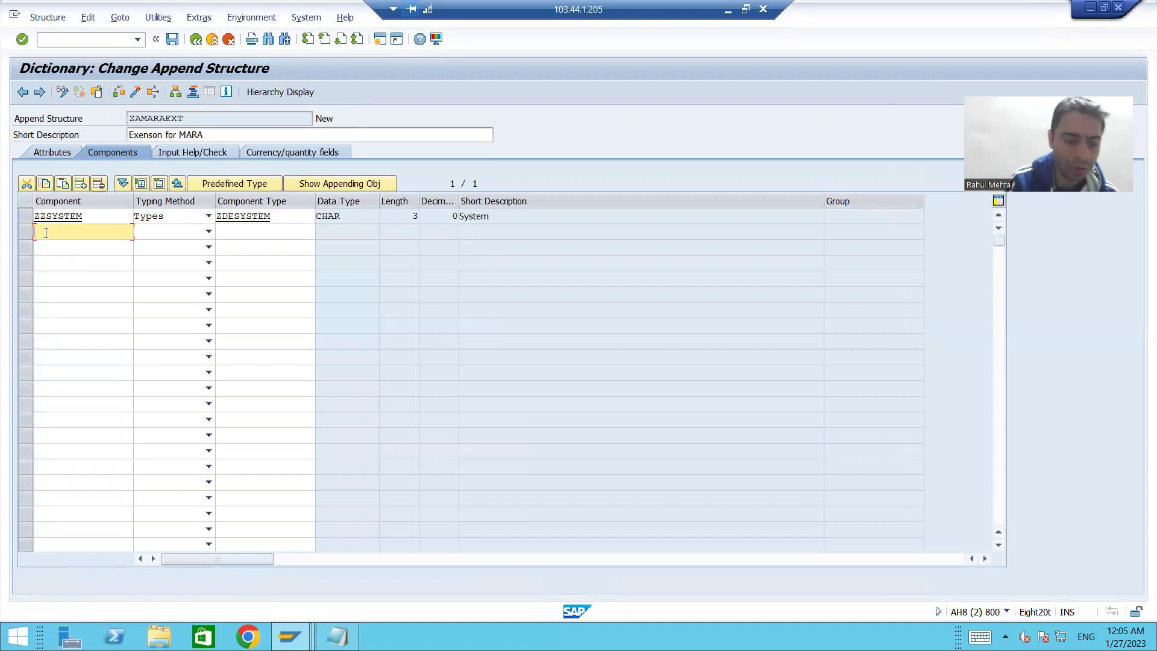
pyautogui.write('ZZ')
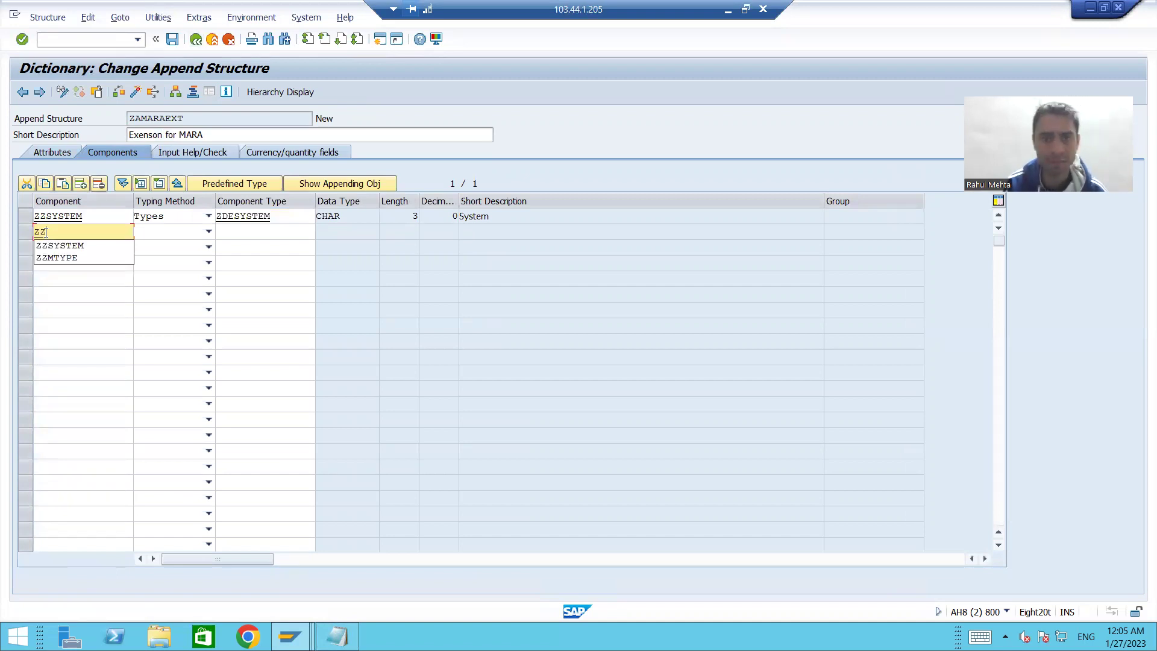
pyautogui.press('Down')
pyautogui.press('Down')
pyautogui.press('Return')
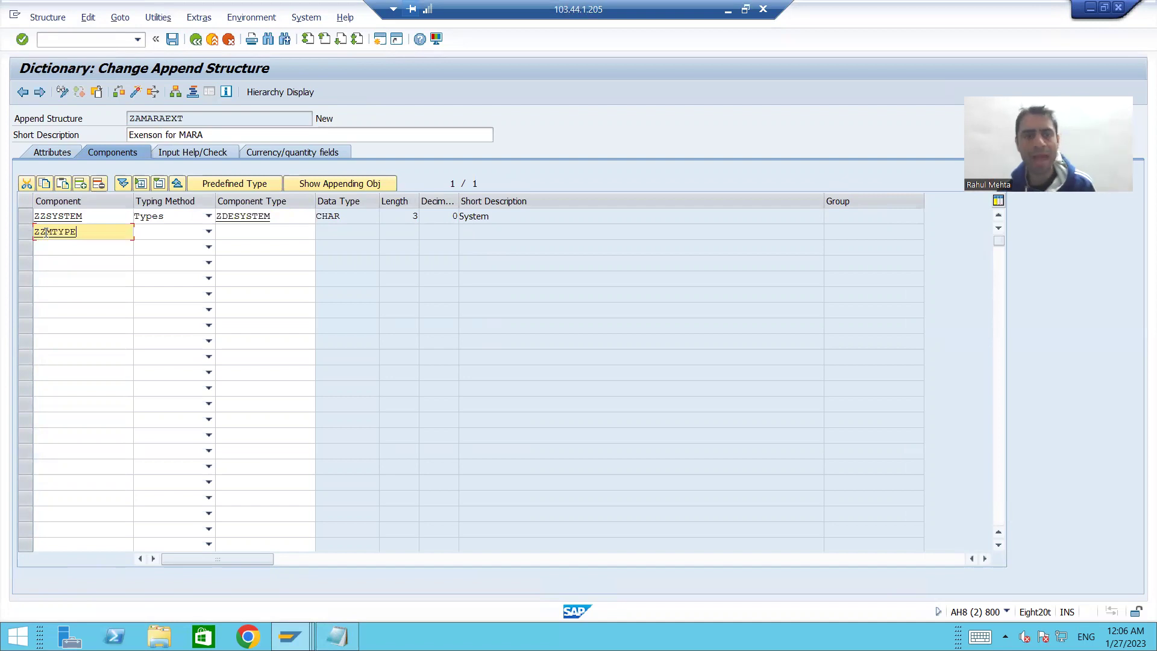
pyautogui.click(209, 232)
pyautogui.click(194, 246)
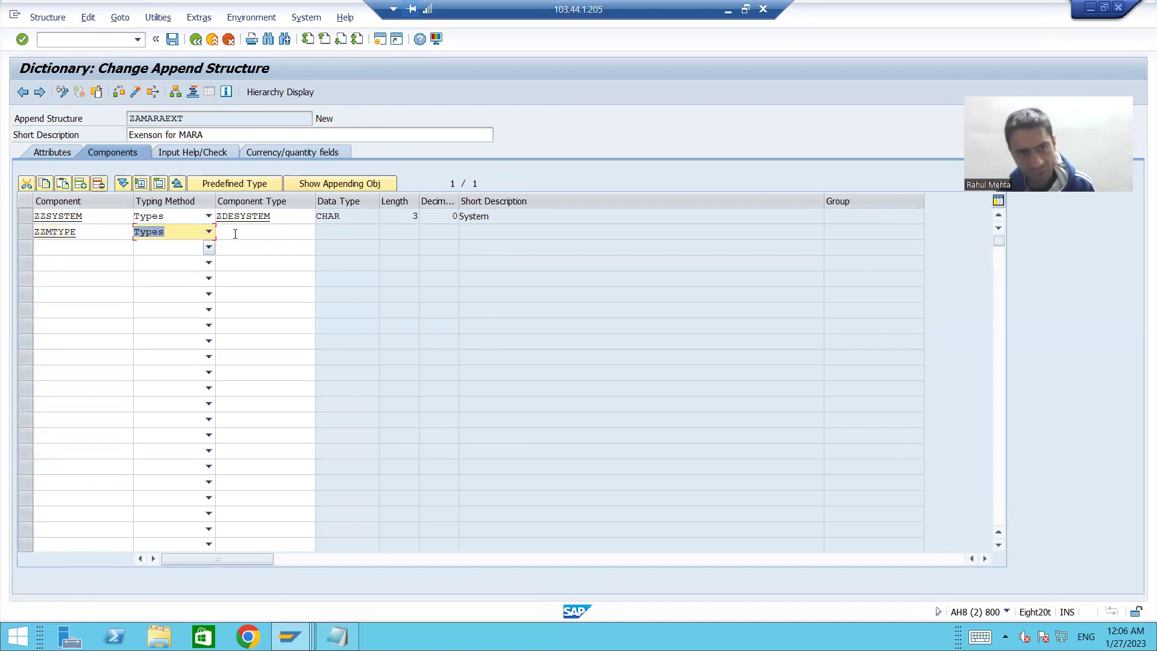
# Step: Copy the data type name ZDESYSTEM from the other Dictionary session and enter it as the component type of ZZMTYPE
pyautogui.click(240, 232)
pyautogui.hotkey('alt', 'Tab')
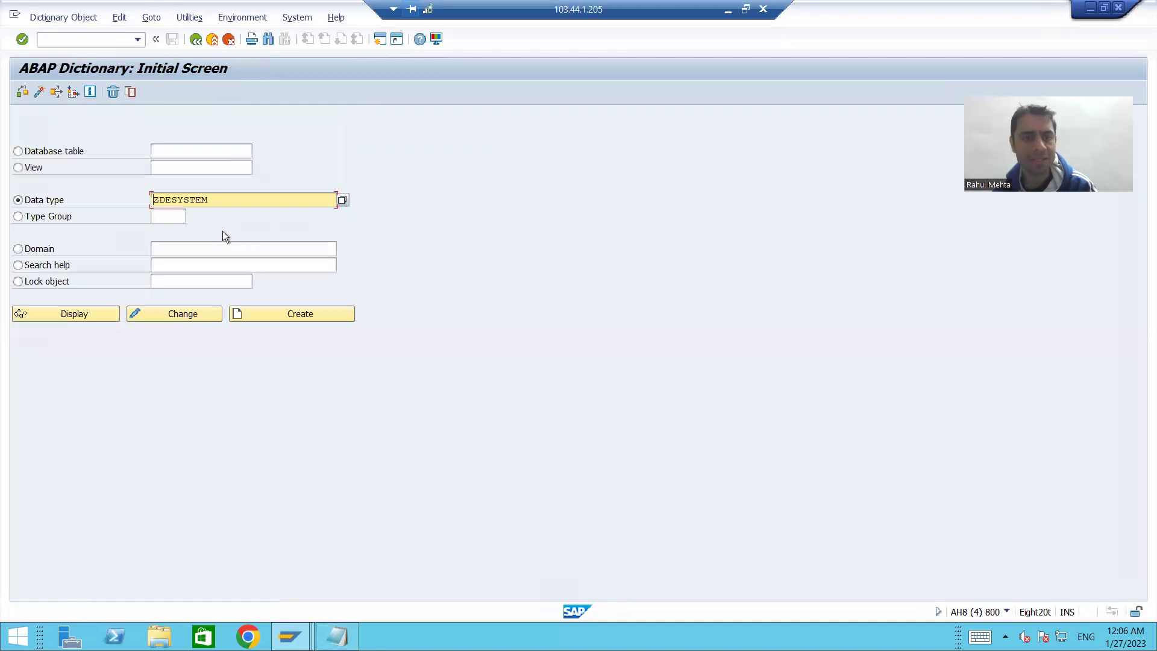
pyautogui.press('BackSpace')
pyautogui.press('BackSpace')
pyautogui.press('BackSpace')
pyautogui.press('BackSpace')
pyautogui.press('BackSpace')
pyautogui.press('BackSpace')
pyautogui.press('BackSpace')
pyautogui.press('BackSpace')
pyautogui.press('BackSpace')
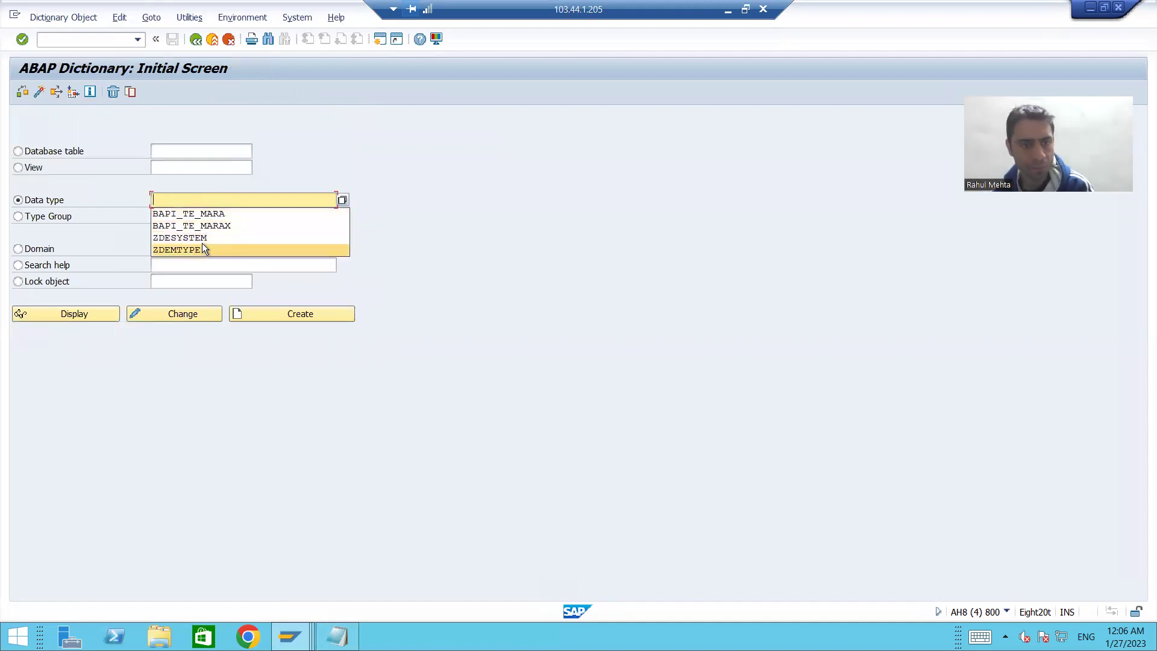
pyautogui.click(201, 242)
pyautogui.moveTo(156, 197); pyautogui.dragTo(153, 199)
pyautogui.hotkey('ctrl', 'c')
pyautogui.hotkey('alt', 'Tab')
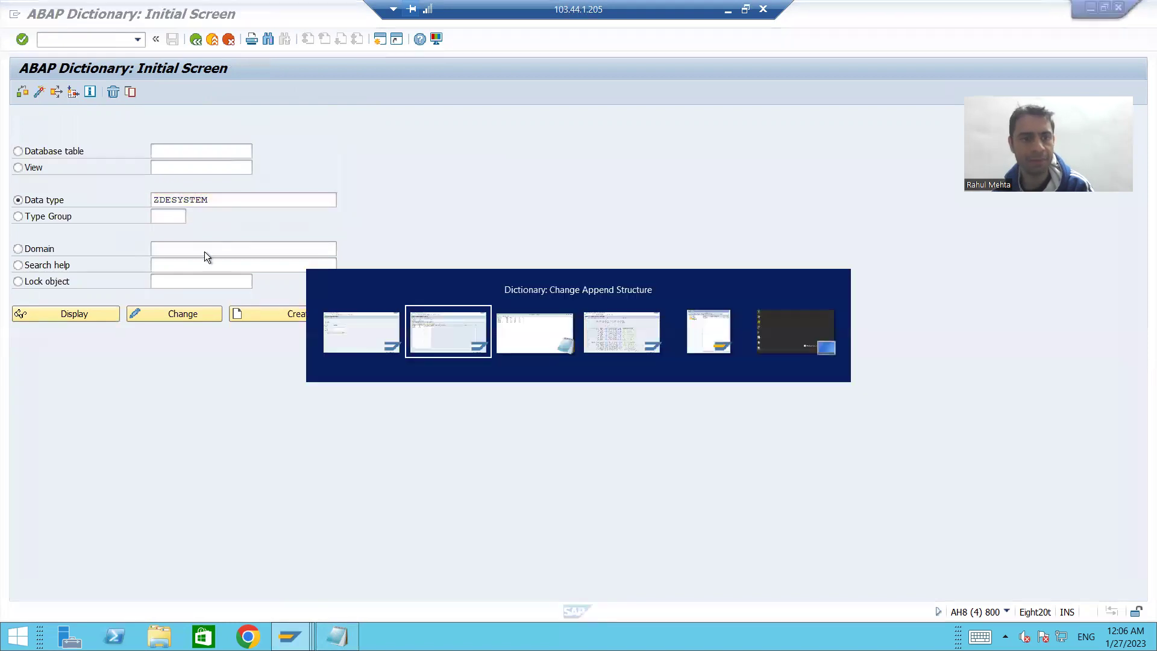
pyautogui.hotkey('ctrl', 'v')
pyautogui.press('Return')
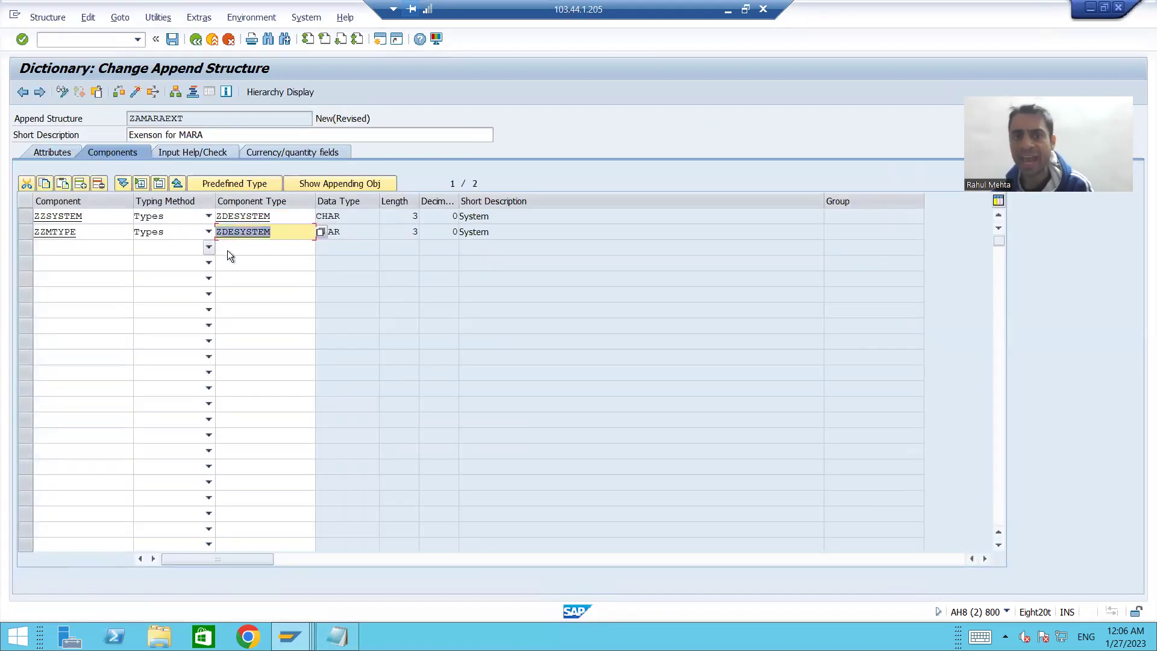
# Step: Set the component type of ZZMTYPE to ZDEMTYPE
pyautogui.click(286, 228)
pyautogui.press('BackSpace')
pyautogui.press('BackSpace')
pyautogui.press('BackSpace')
pyautogui.press('BackSpace')
pyautogui.press('BackSpace')
pyautogui.press('BackSpace')
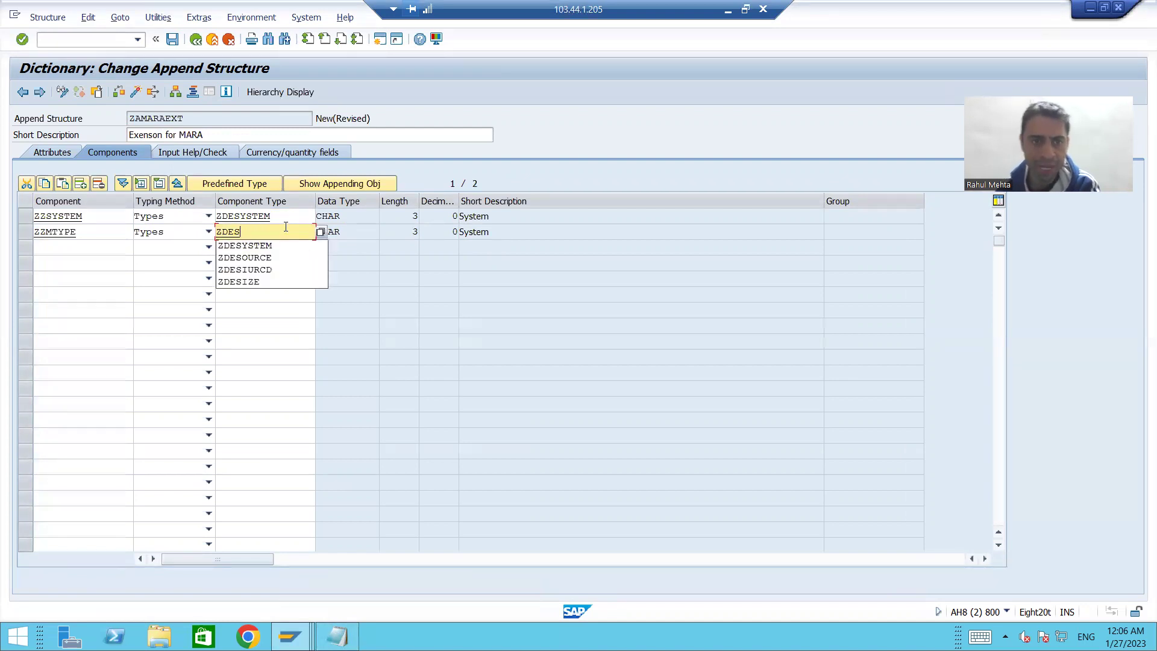
pyautogui.write('MTYPE')
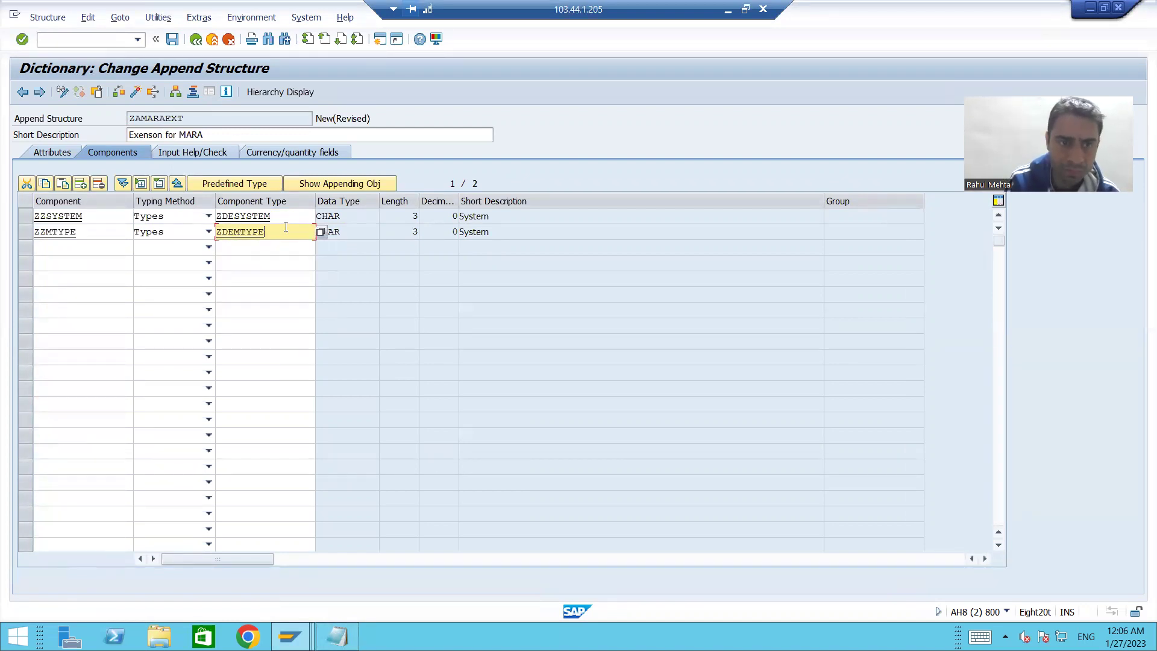
pyautogui.press('Return')
pyautogui.press('Return')
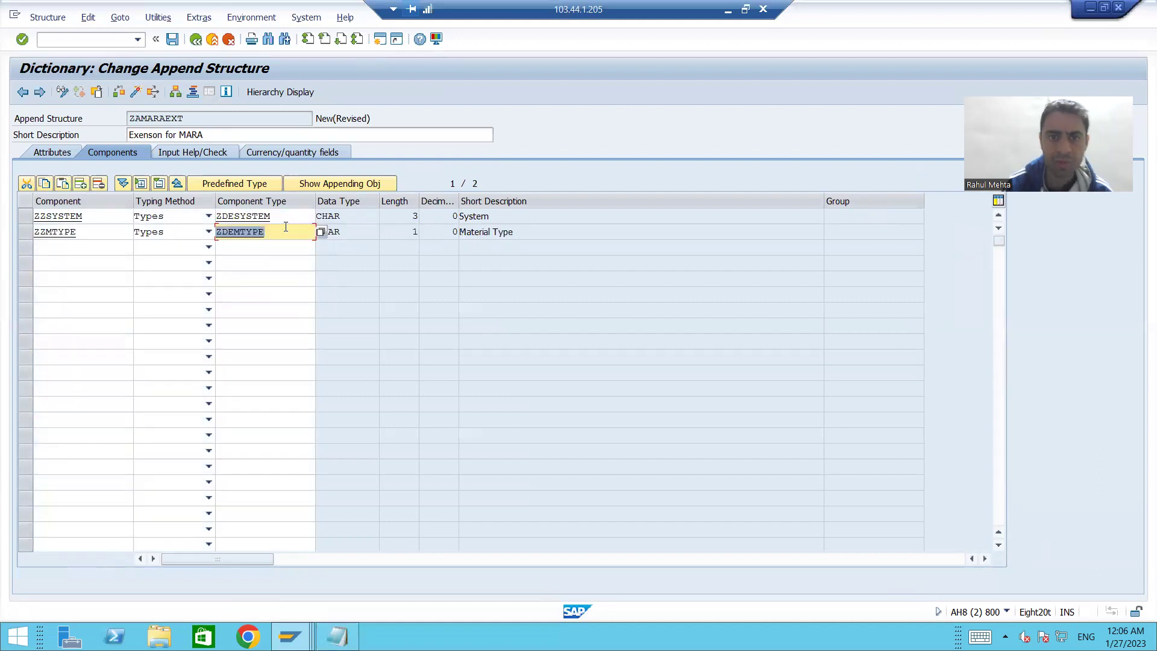
# Step: Save the append structure and check the value range of domain ZDMTYPE used by data element ZDEMTYPE
pyautogui.press('F3')
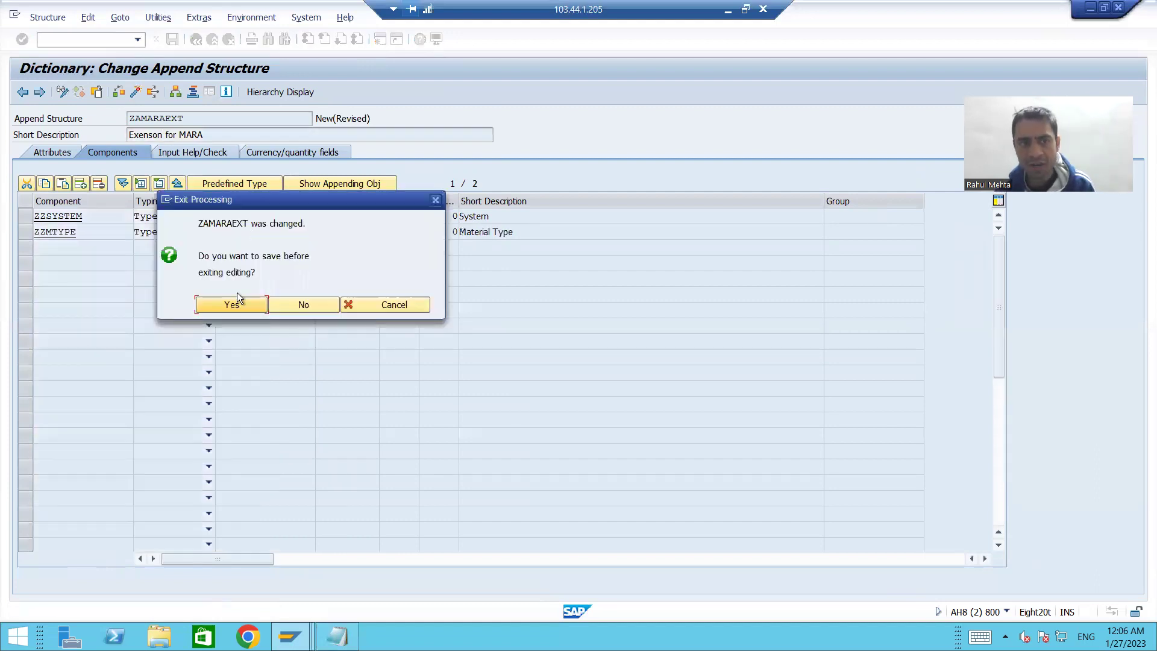
pyautogui.click(236, 301)
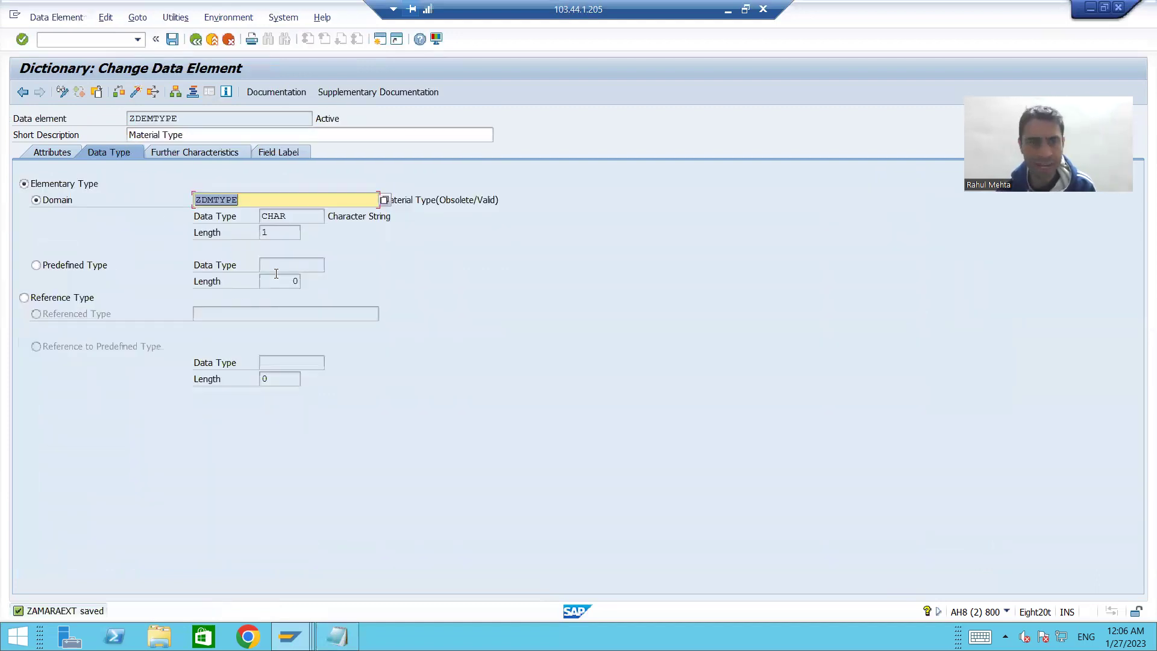
pyautogui.doubleClick(225, 199)
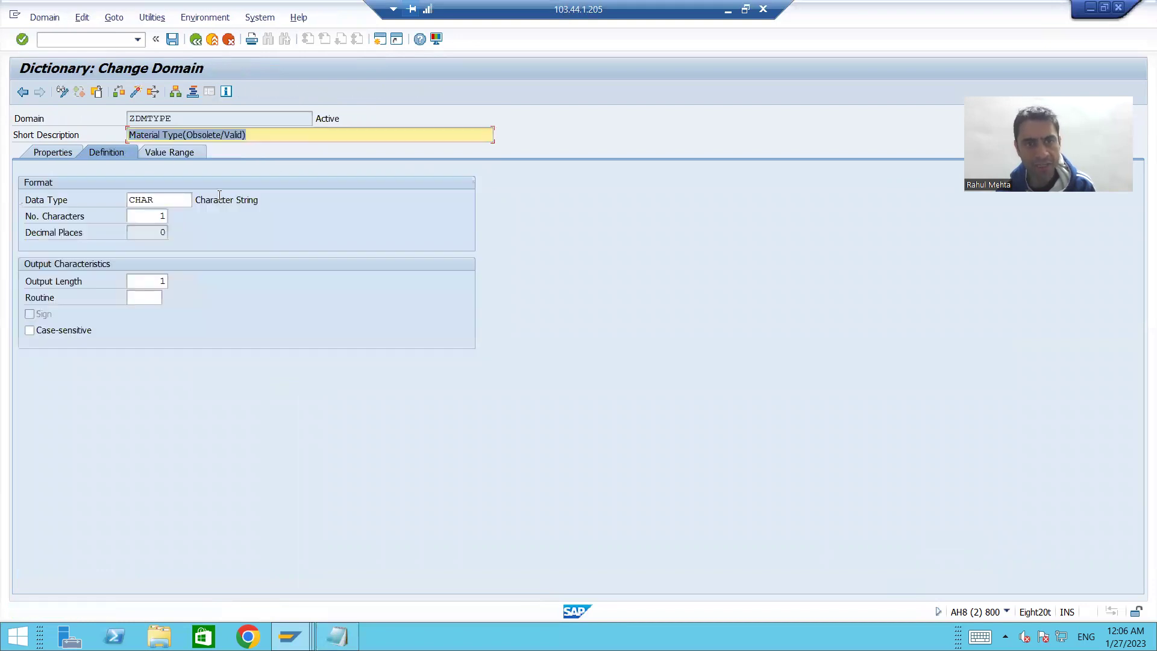
pyautogui.click(177, 151)
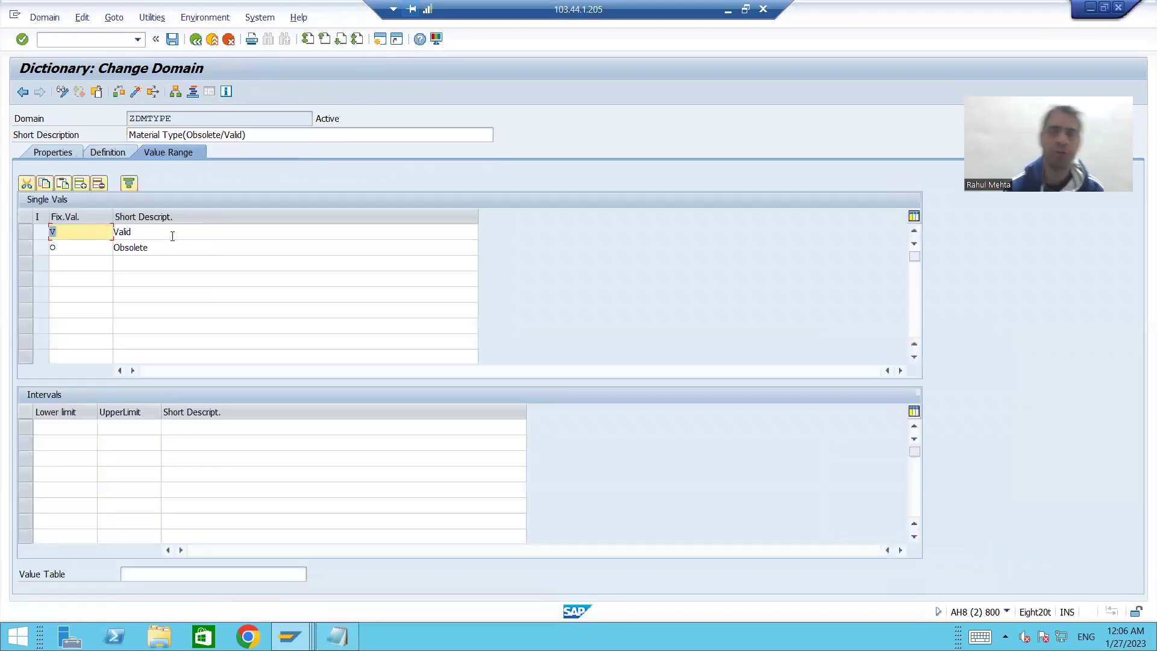
pyautogui.click(195, 39)
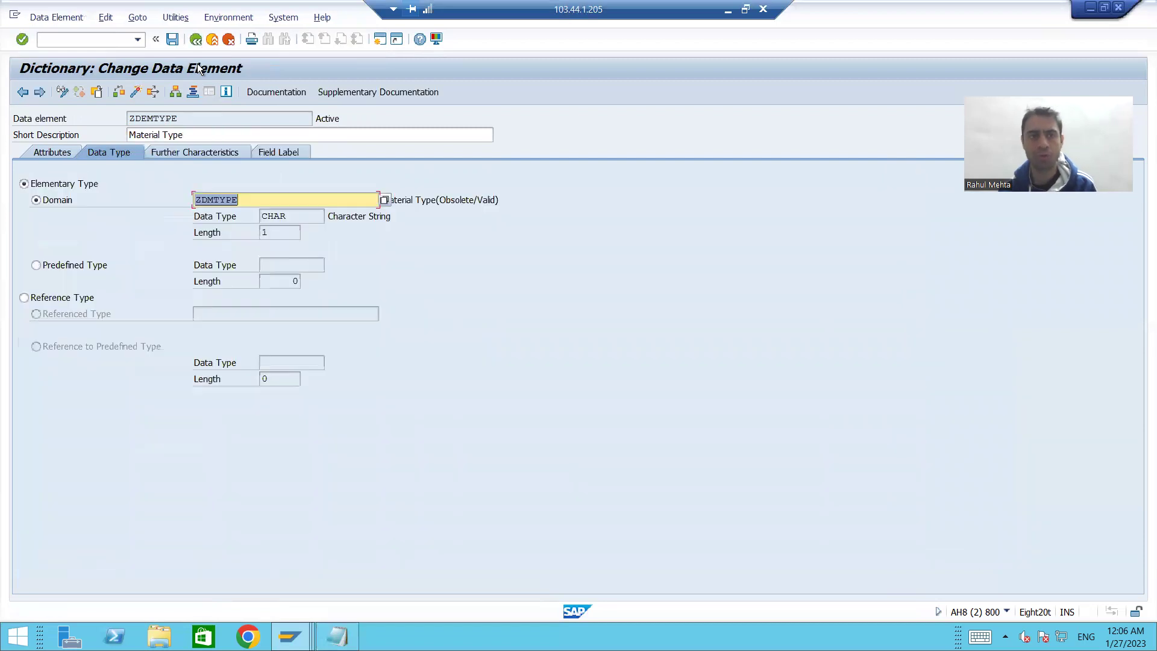
pyautogui.press('F3')
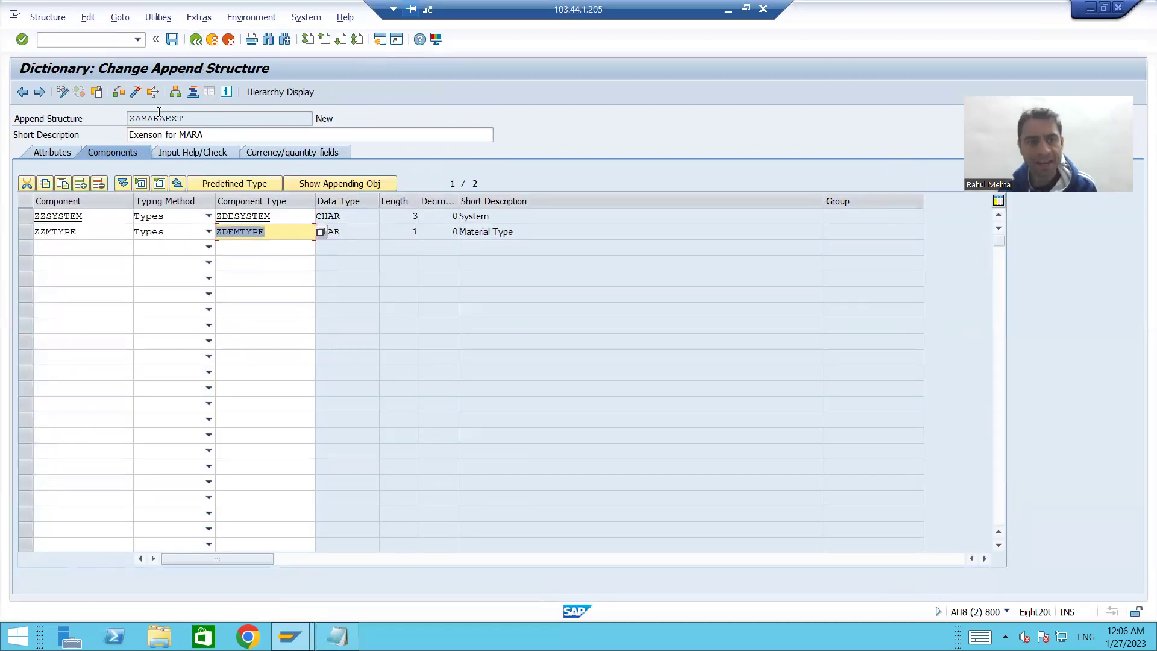
# Step: Activate append structure ZAMARAEXT without displaying the activation log and return to structure BAPI_TE_MARA
pyautogui.click(138, 95)
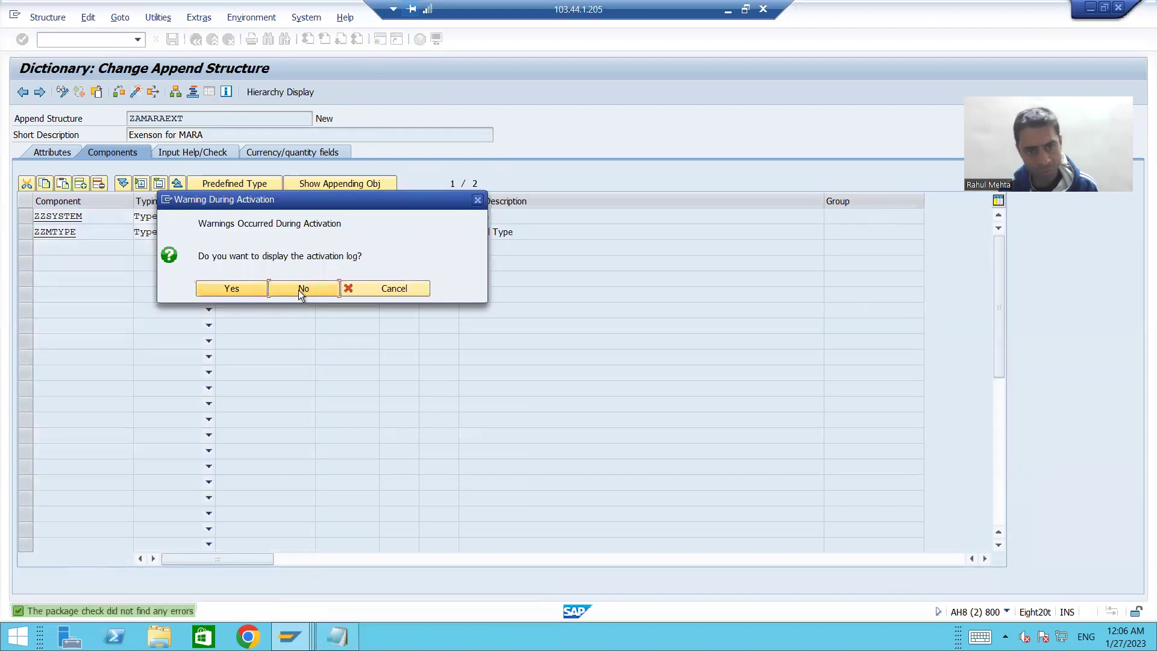
pyautogui.click(300, 289)
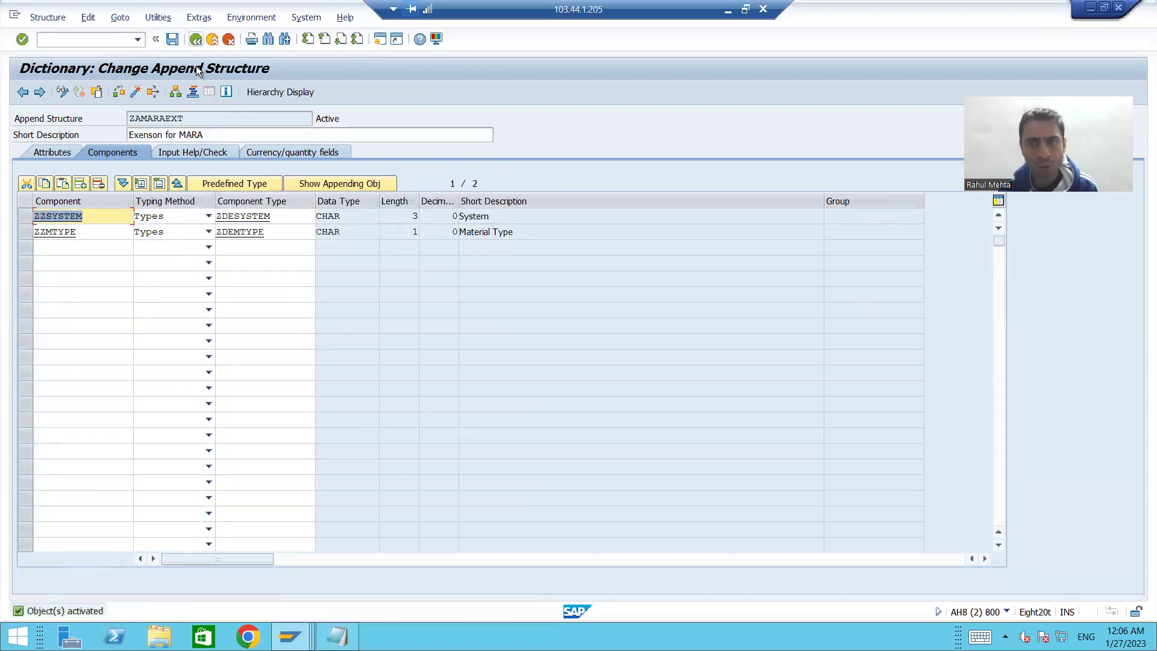
pyautogui.press('F3')
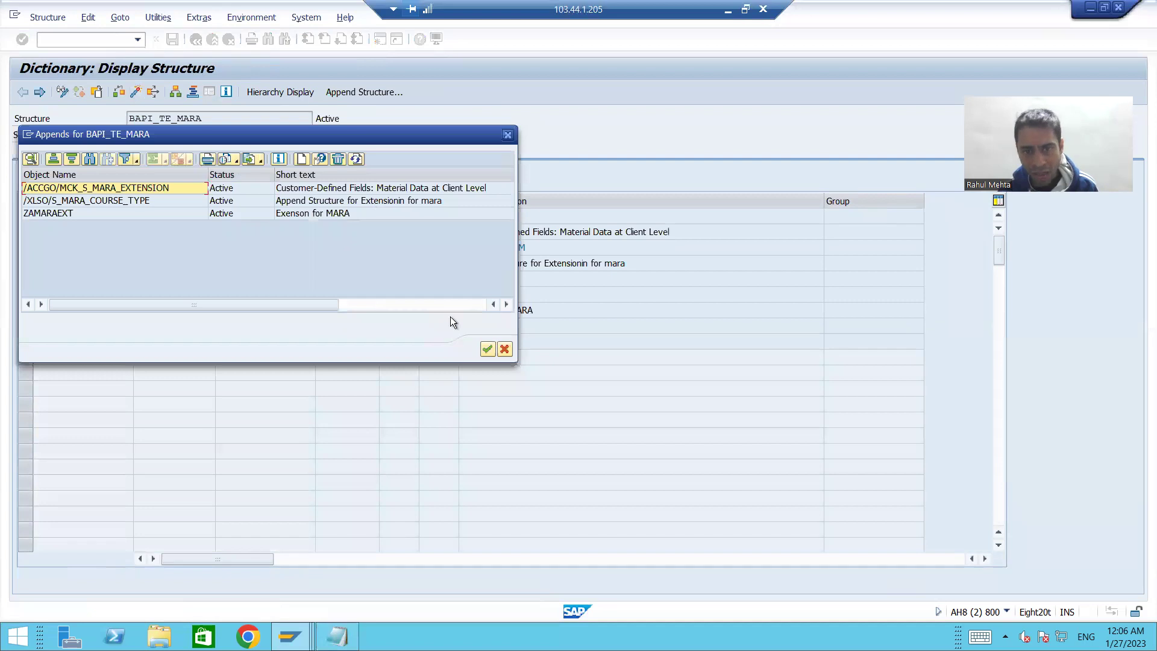
# Step: Close the list of appends and highlight the ZZSYSTEM and ZZMTYPE rows in BAPI_TE_MARA to review them
pyautogui.click(505, 349)
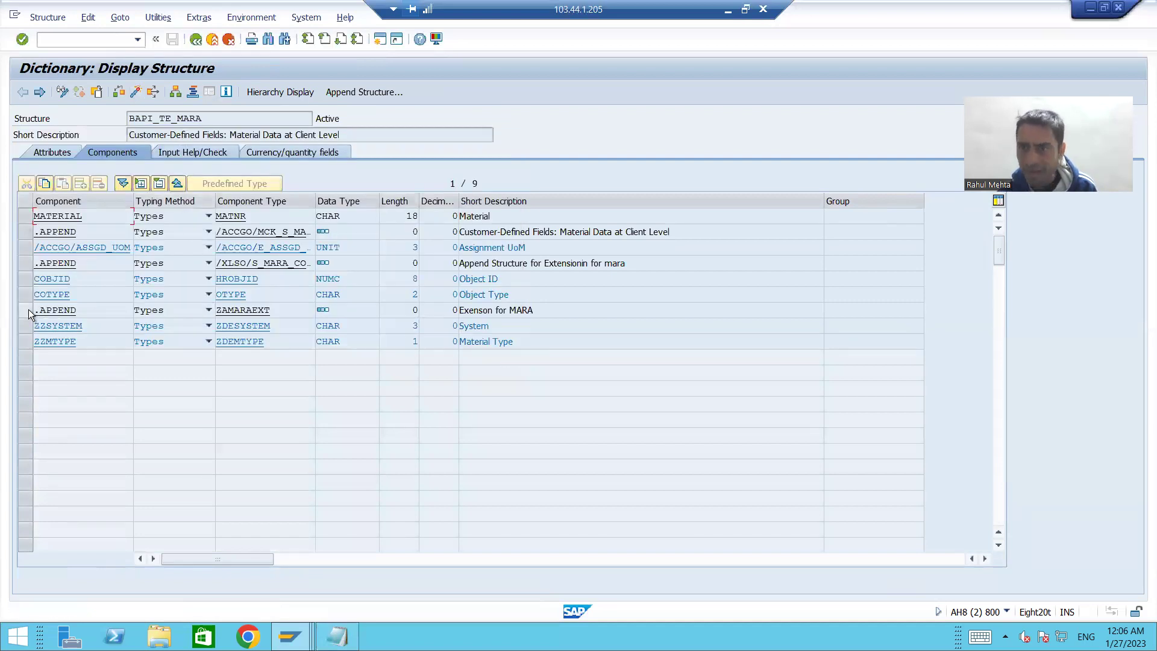
pyautogui.click(155, 119)
pyautogui.moveTo(24, 332); pyautogui.dragTo(30, 341)
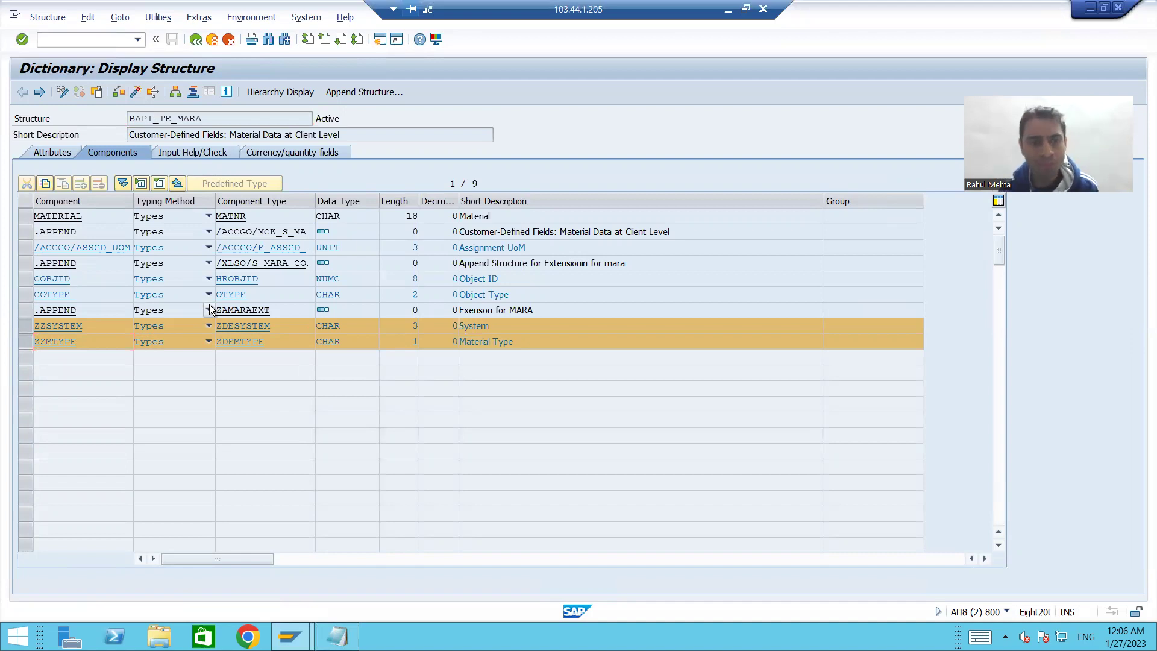
# Step: Leave structure BAPI_TE_MARA and enter BAPI_TE_MARAX as the data type in the ABAP Dictionary
pyautogui.moveTo(204, 118); pyautogui.dragTo(128, 114)
pyautogui.click(129, 118)
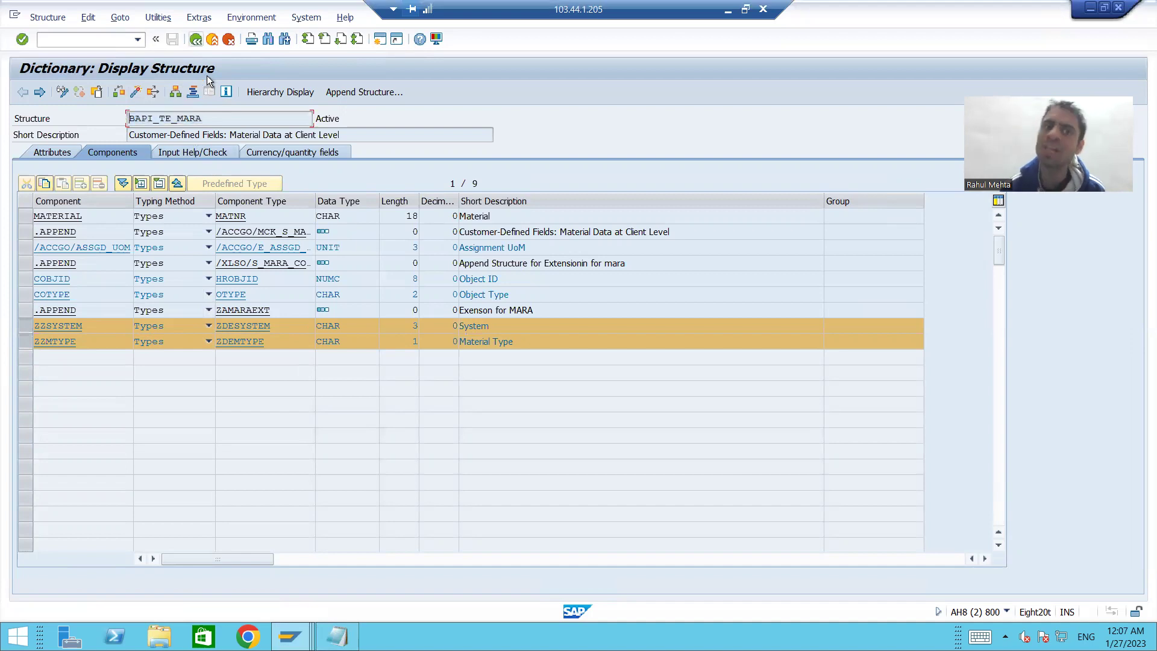
pyautogui.press('F3')
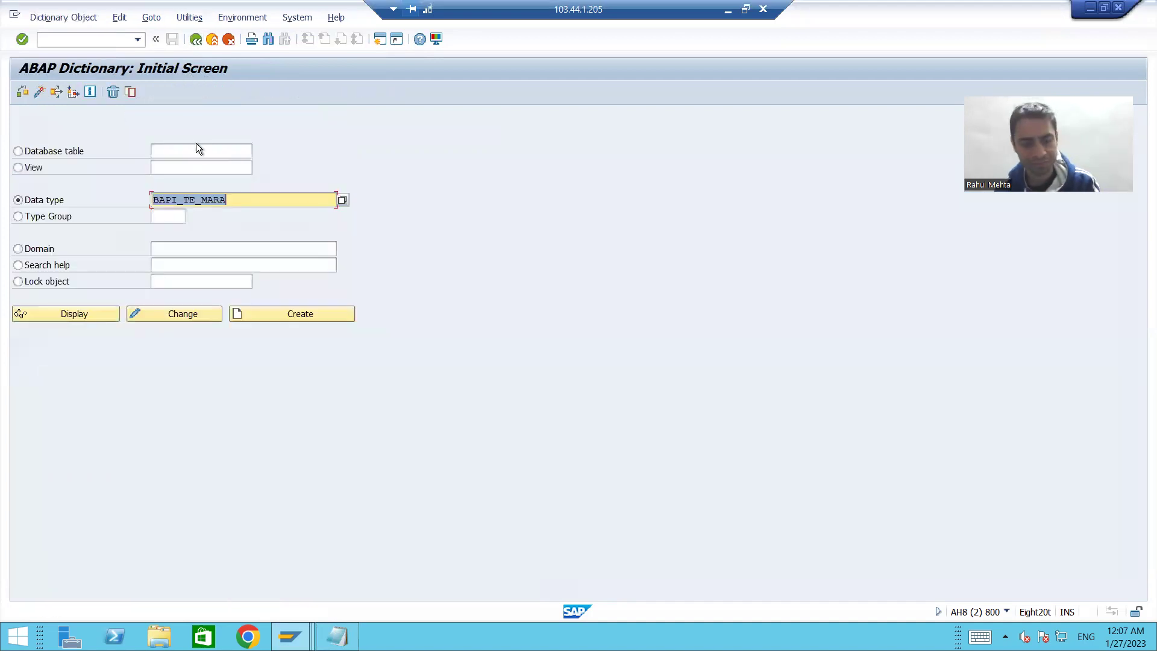
pyautogui.click(247, 207)
pyautogui.write('X')
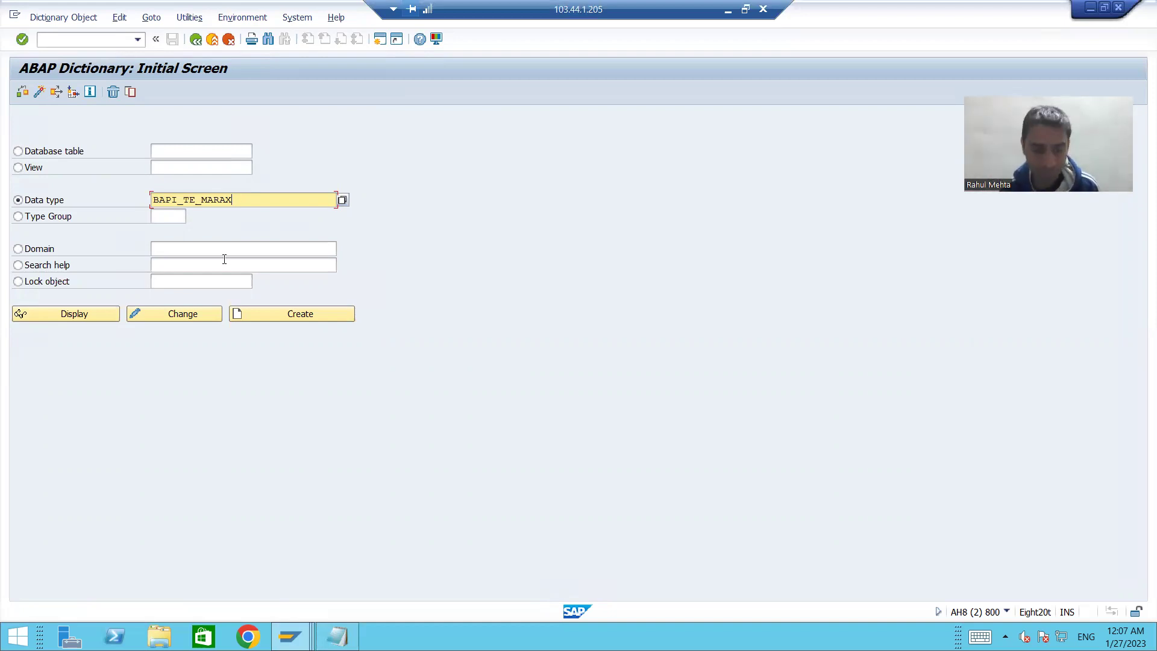
# Step: Switch to the session showing BAPI_MATERIAL_SAVEDATA, start transaction SE38 and display the source code of program ZCUSTOM_FIELDS
pyautogui.click(290, 637)
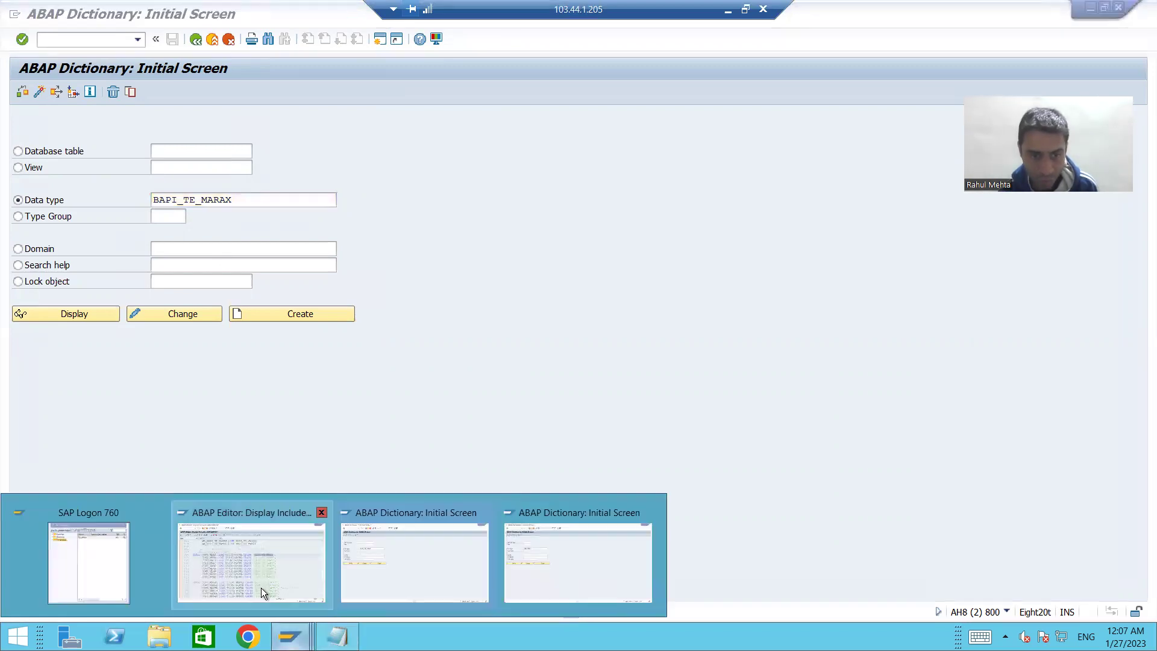
pyautogui.click(262, 587)
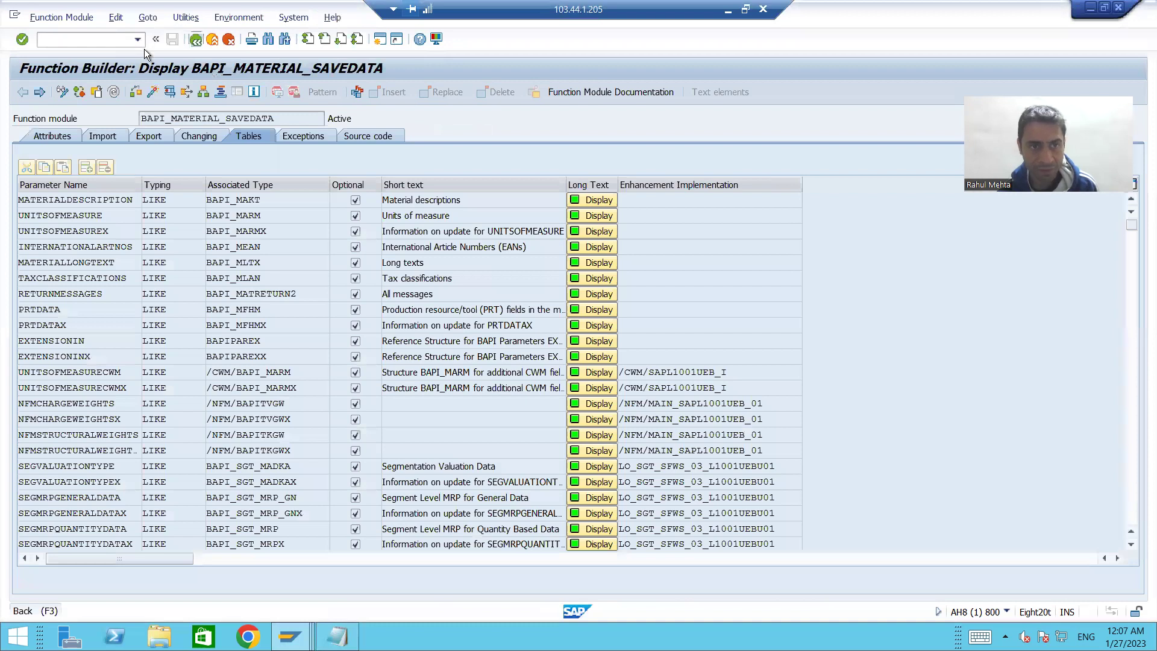
pyautogui.press('F3')
pyautogui.click(91, 39)
pyautogui.write('/nse38')
pyautogui.press('Return')
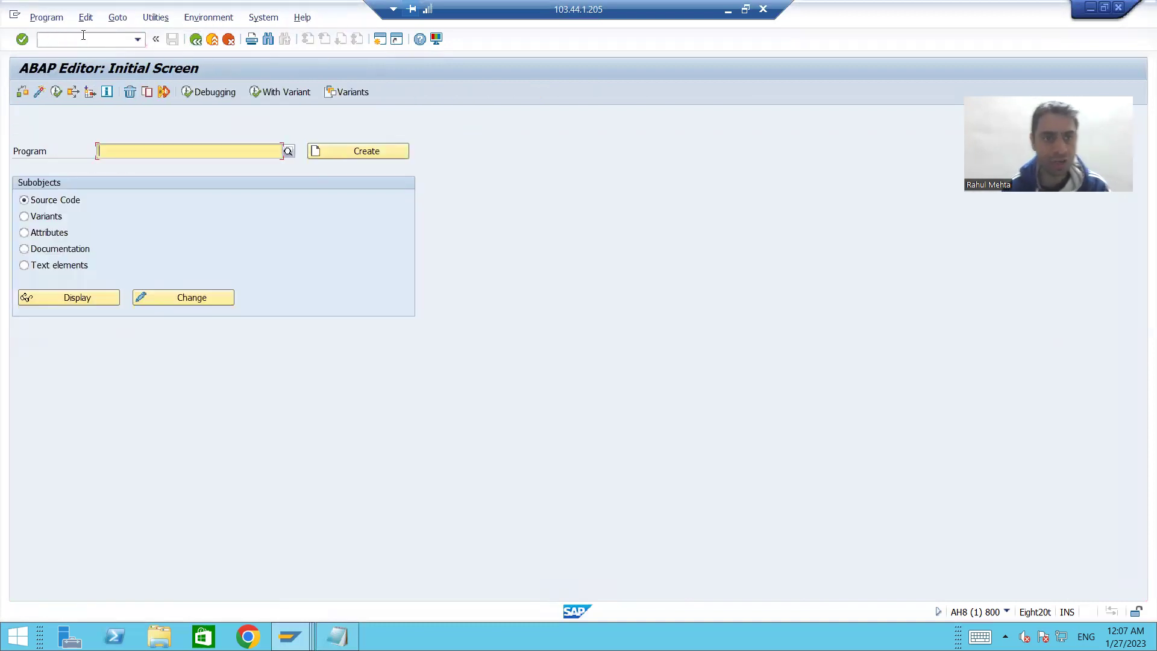
pyautogui.click(139, 151)
pyautogui.press('Escape')
pyautogui.write('zcustom_fields')
pyautogui.click(92, 301)
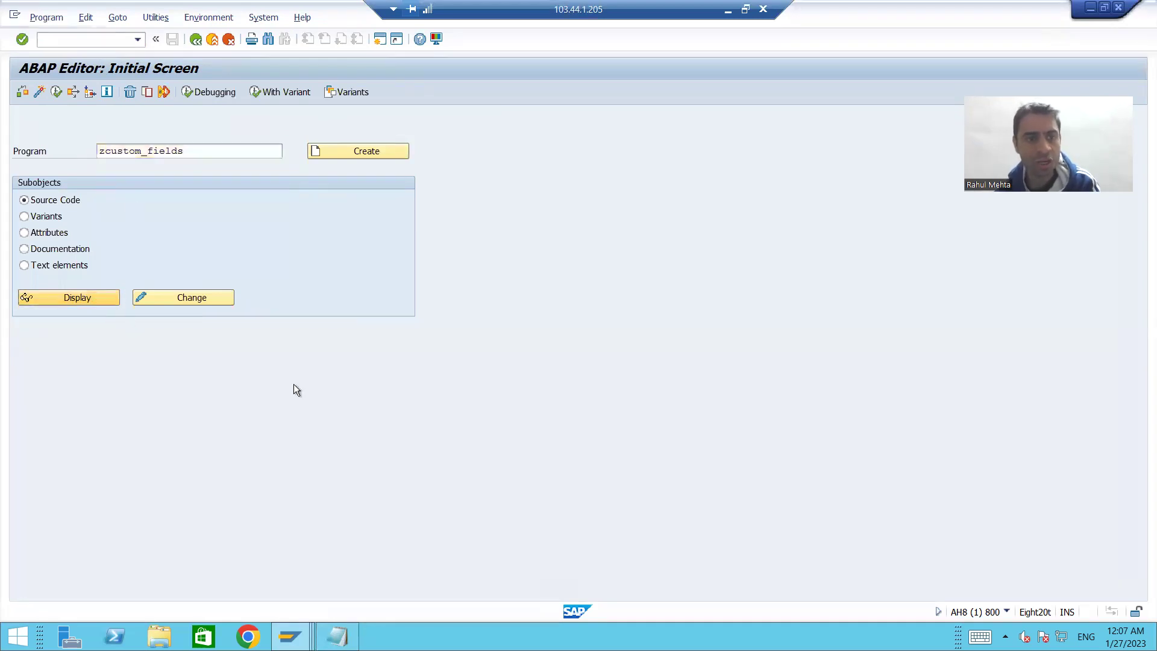
# Step: Examine how the loop over lt_data fills base_uom in ls_clientdata and its update flag in ls_clientdatax
pyautogui.scroll(4, 517, 408)
pyautogui.scroll(-5, 520, 410)
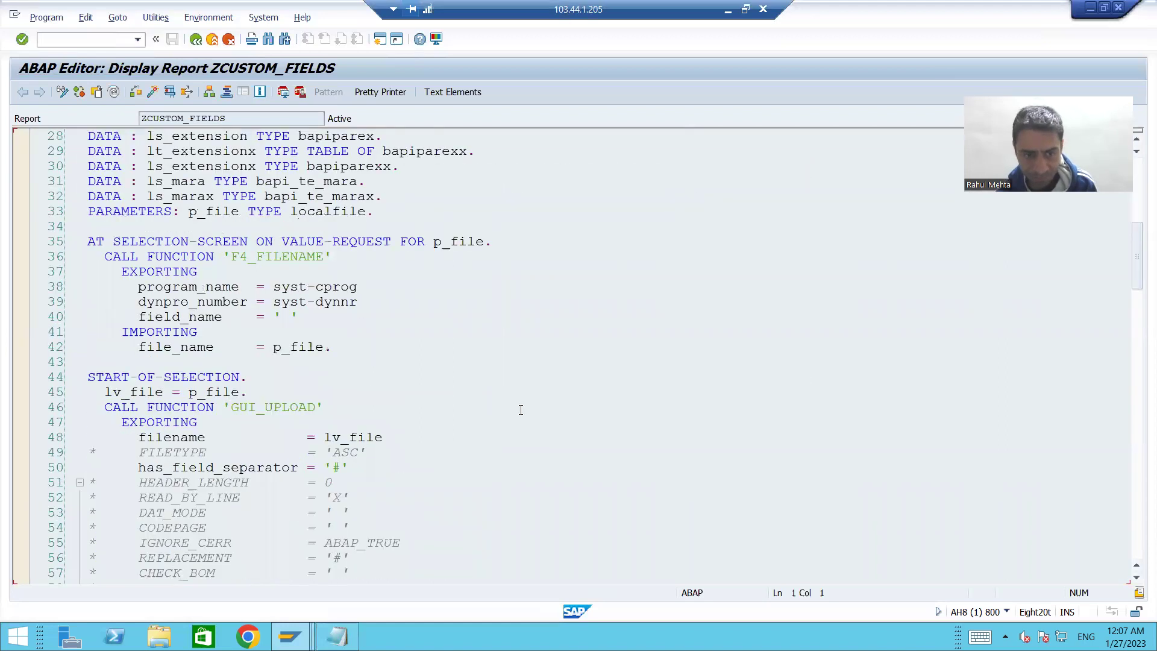
pyautogui.scroll(-18, 520, 409)
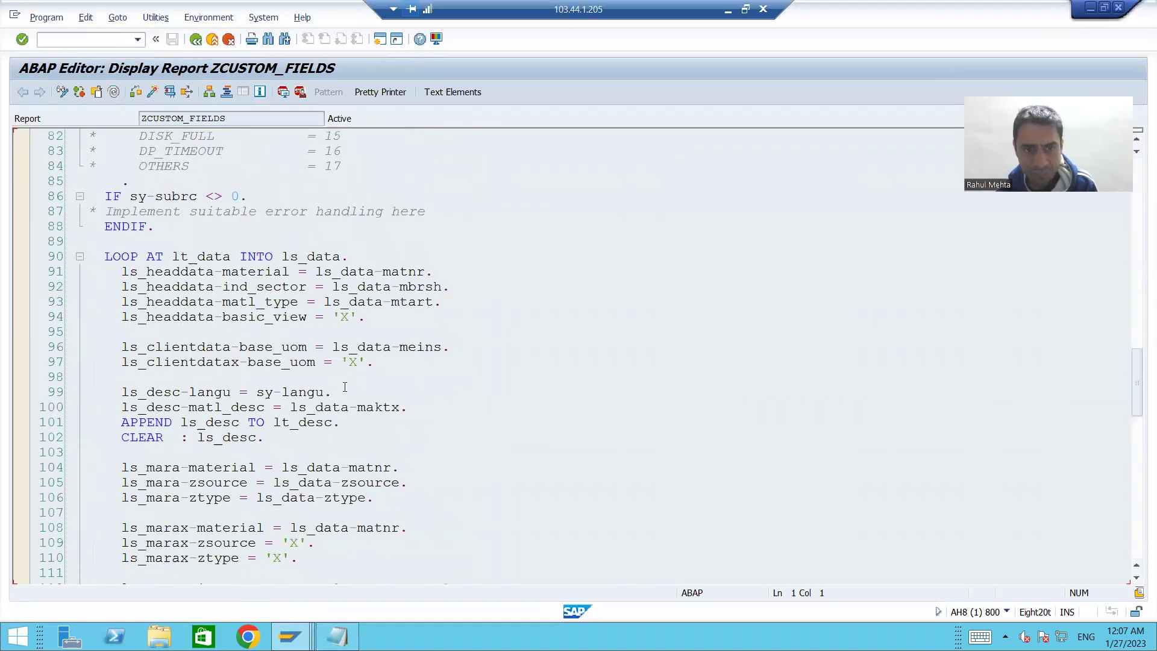
pyautogui.click(229, 348)
pyautogui.click(299, 347)
pyautogui.click(355, 362)
pyautogui.doubleClick(355, 362)
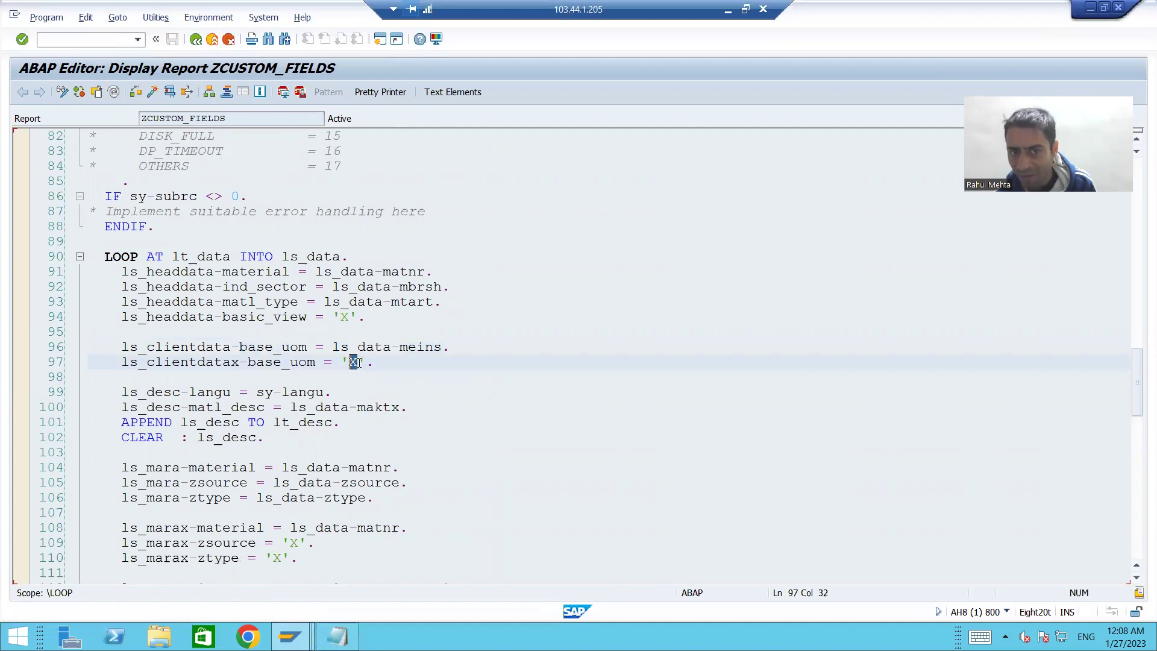
# Step: Return to the Dictionary session, display structure BAPI_TE_MARAX and start creating a new append structure for it
pyautogui.hotkey('alt', 'Tab')
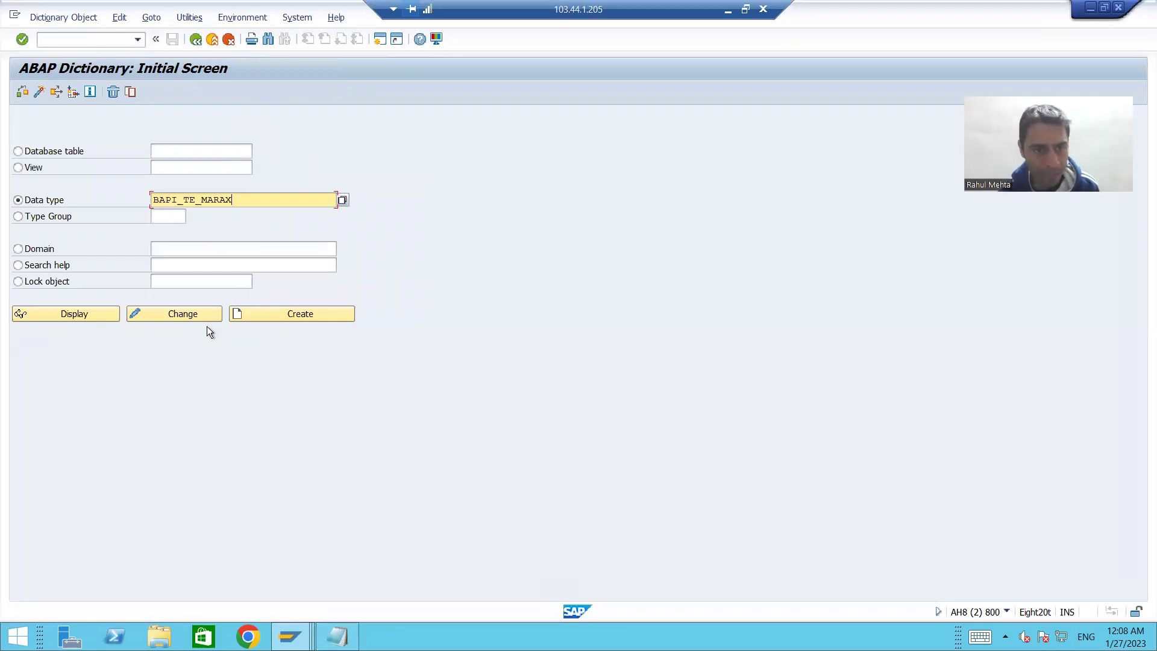
pyautogui.click(86, 312)
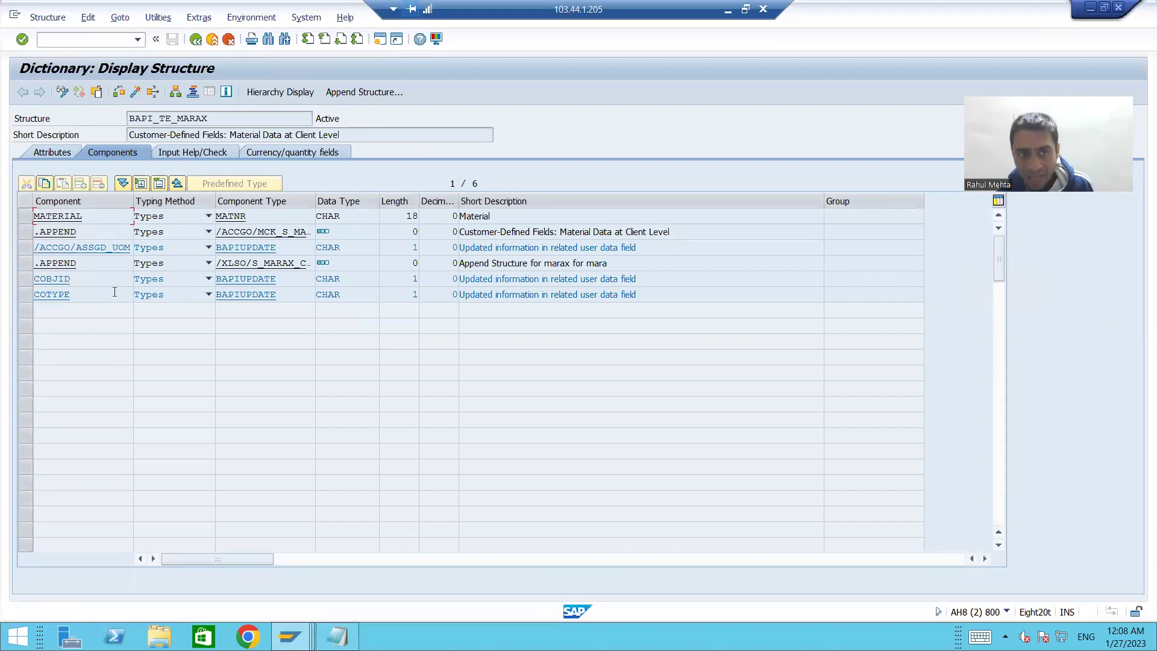
pyautogui.click(367, 96)
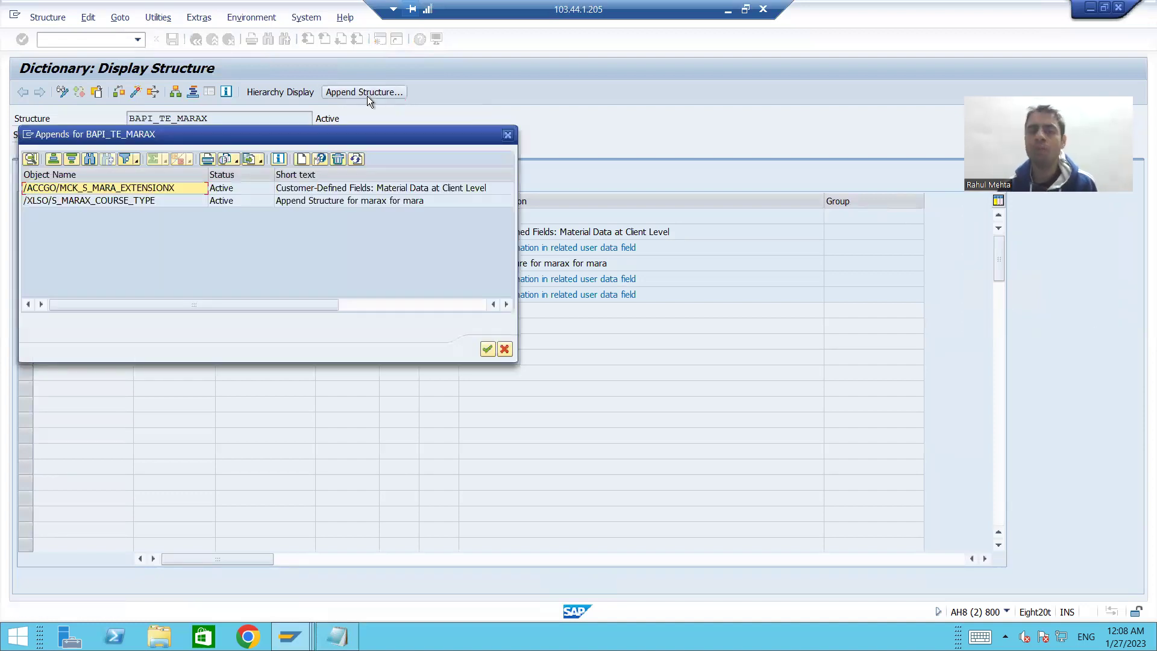
pyautogui.click(302, 160)
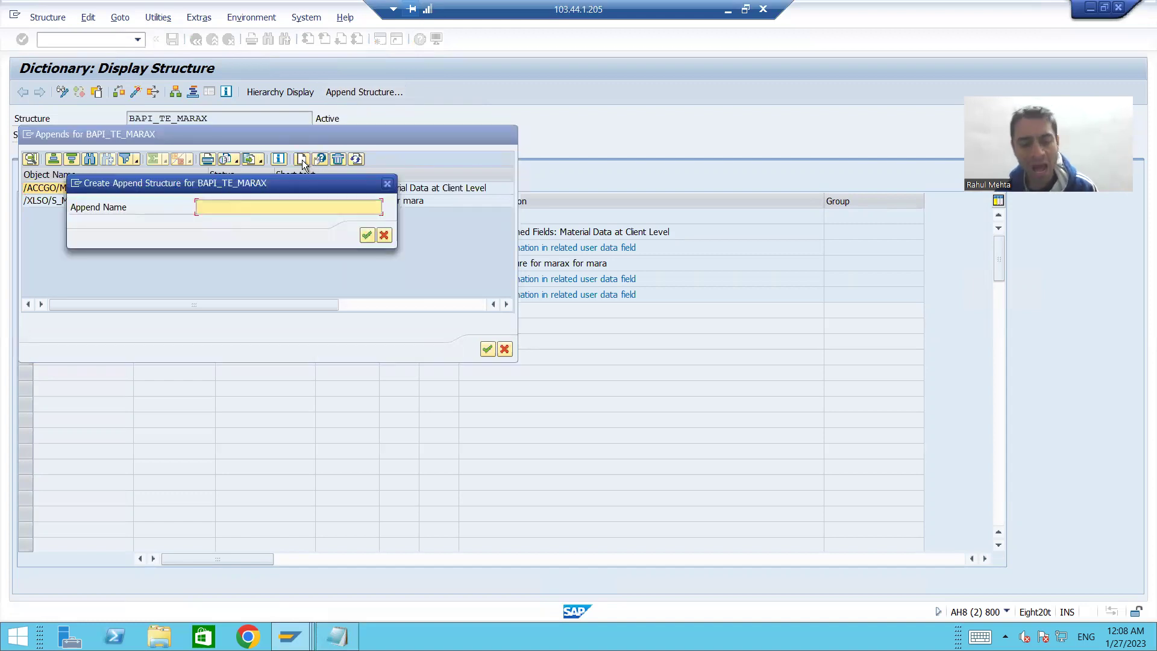
# Step: Try to create the append structure for BAPI_TE_MARAX under the name ZAMARAEXT
pyautogui.press('BackSpace')
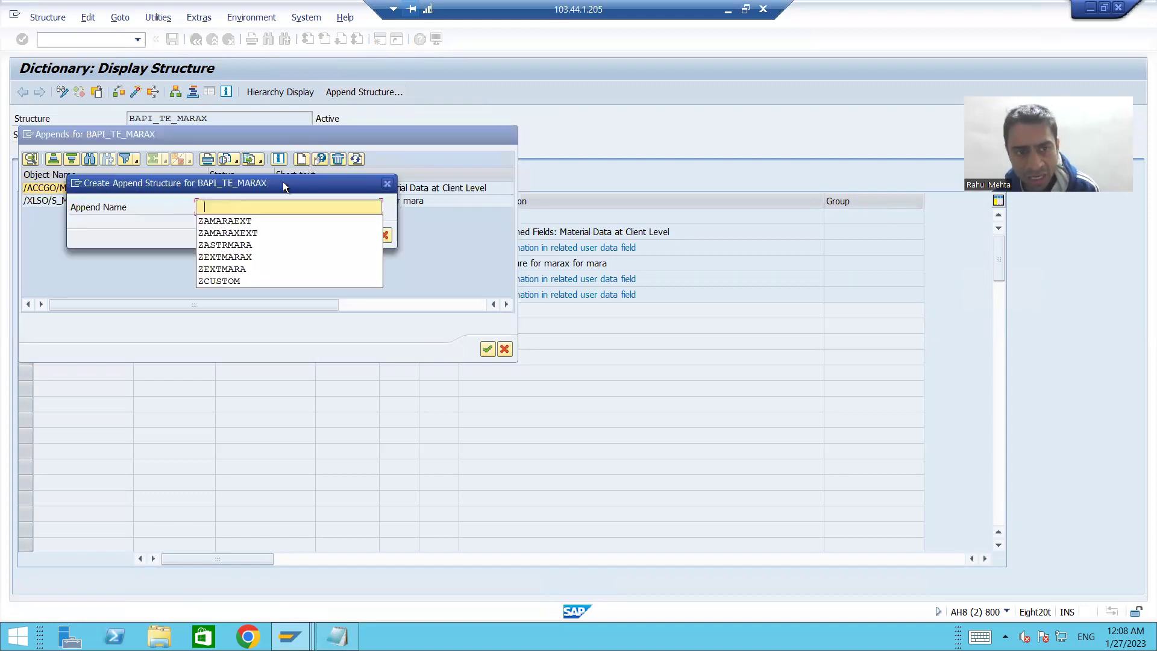
pyautogui.click(249, 224)
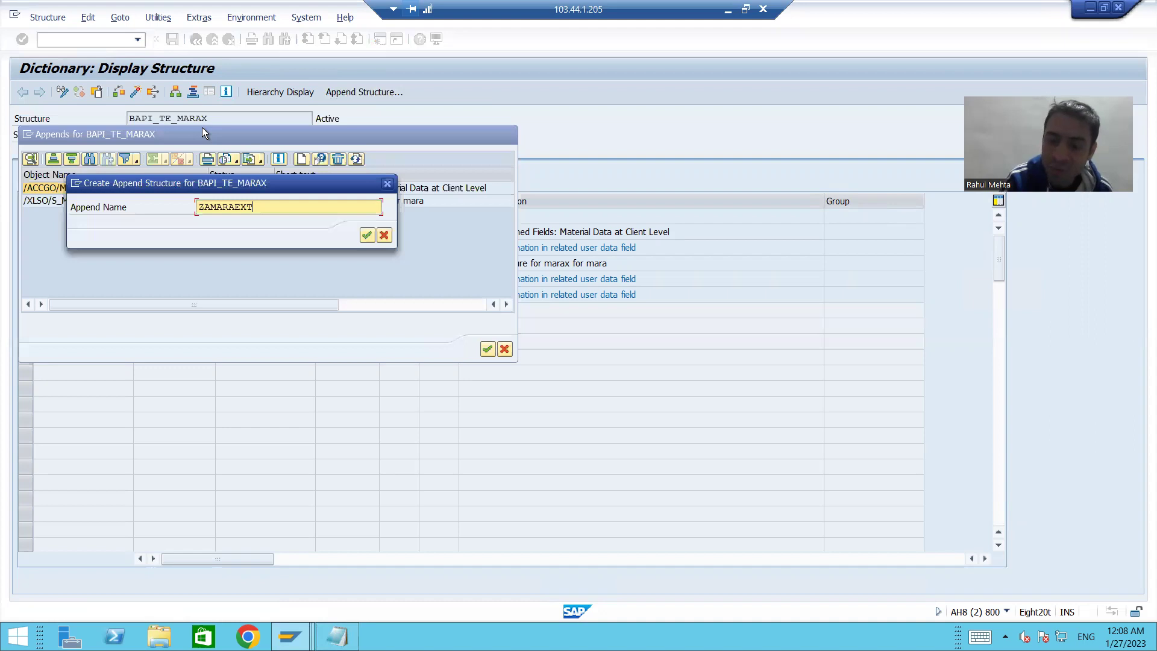
pyautogui.press('Return')
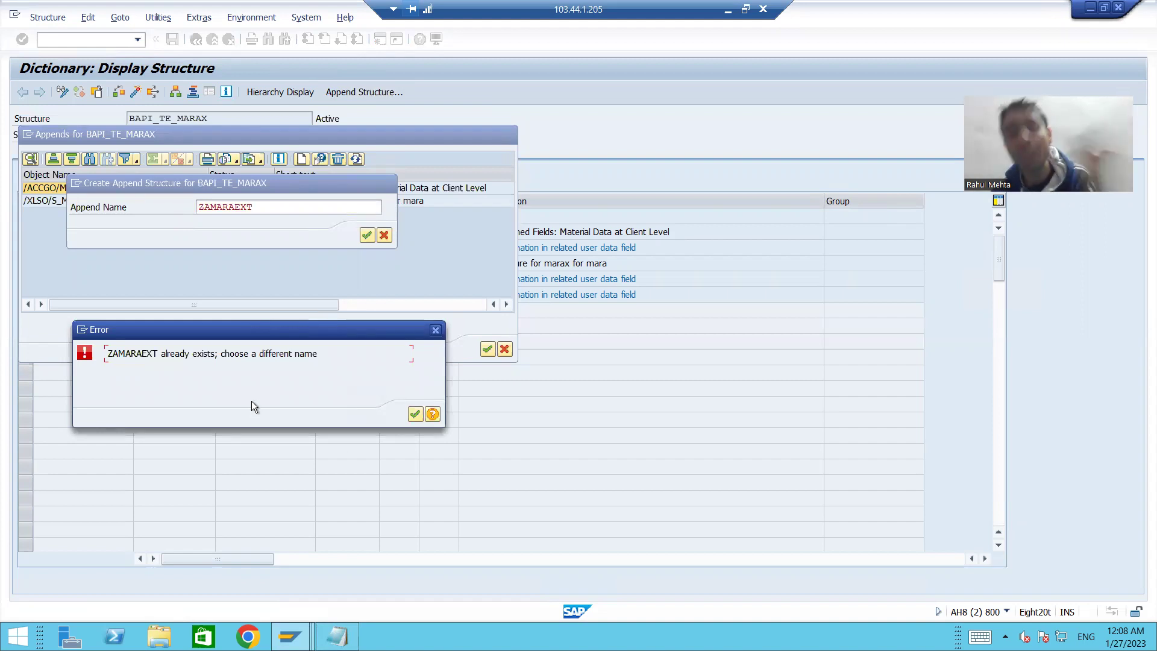
pyautogui.click(435, 331)
# Step: Change the append name to ZAMARAXEXT and create the append structure
pyautogui.click(236, 211)
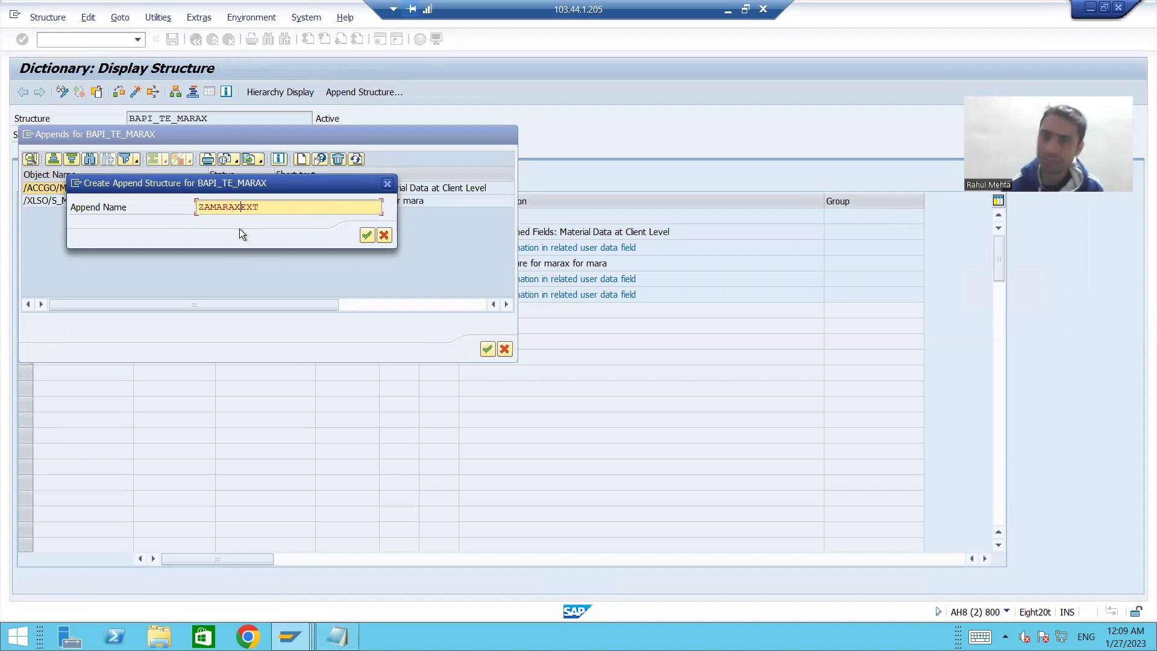
pyautogui.write('X')
pyautogui.click(207, 211)
pyautogui.click(196, 206)
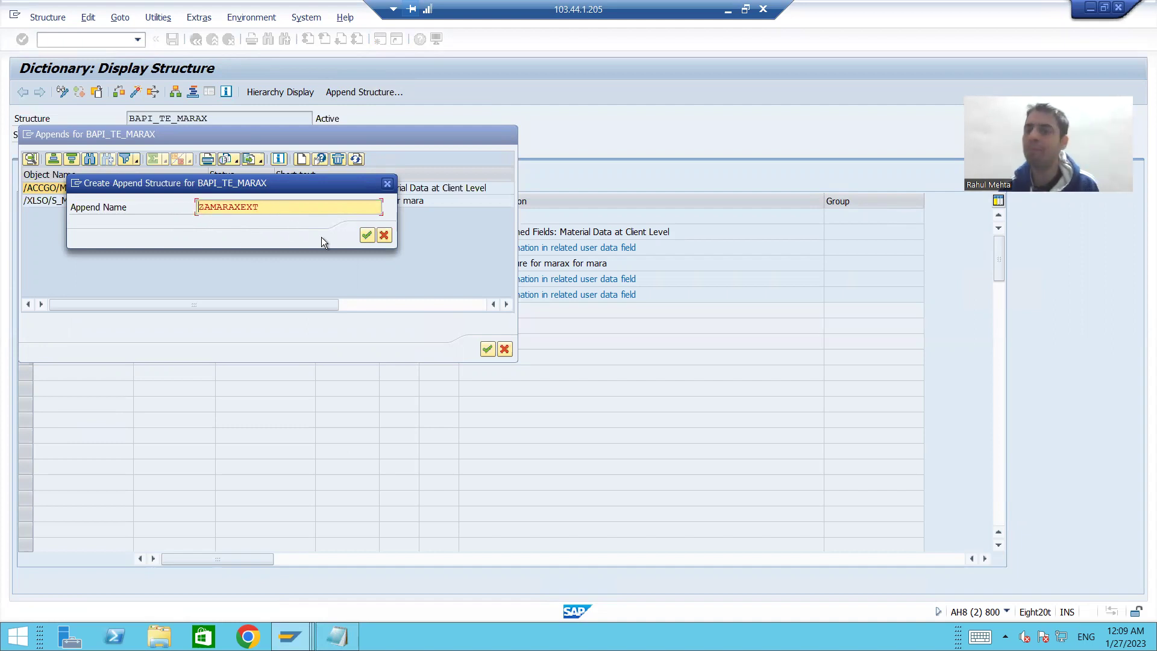
pyautogui.click(366, 236)
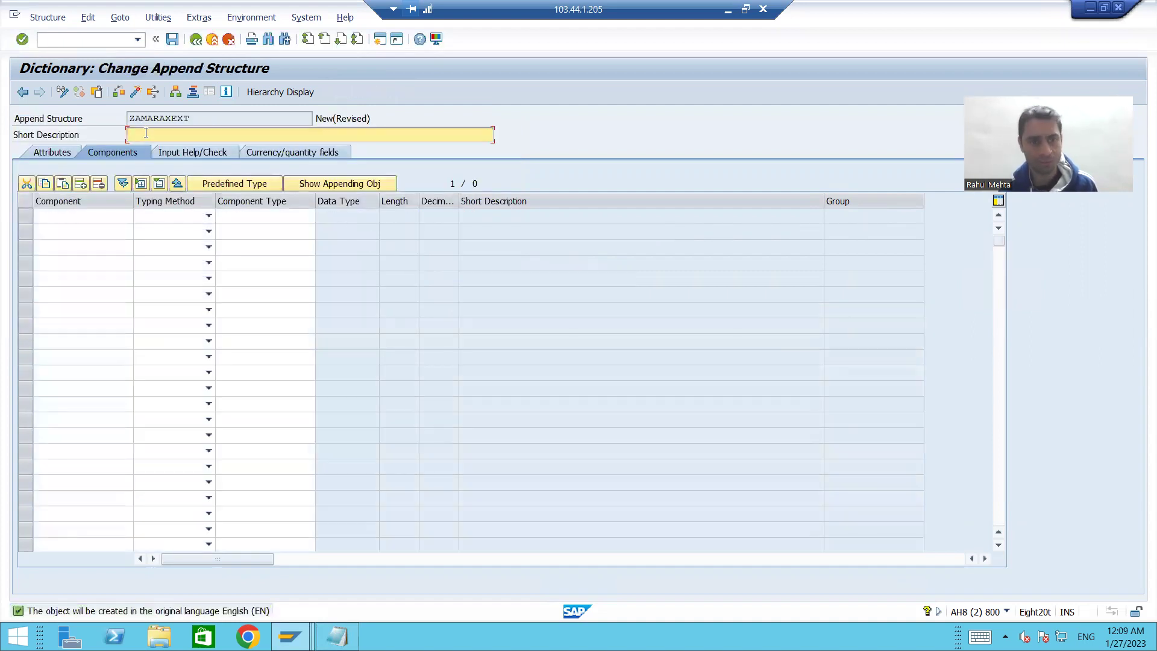
# Step: Enter "Extension Structure for MARAX" as the short description of append structure ZAMARAXEXT
pyautogui.write('Ex')
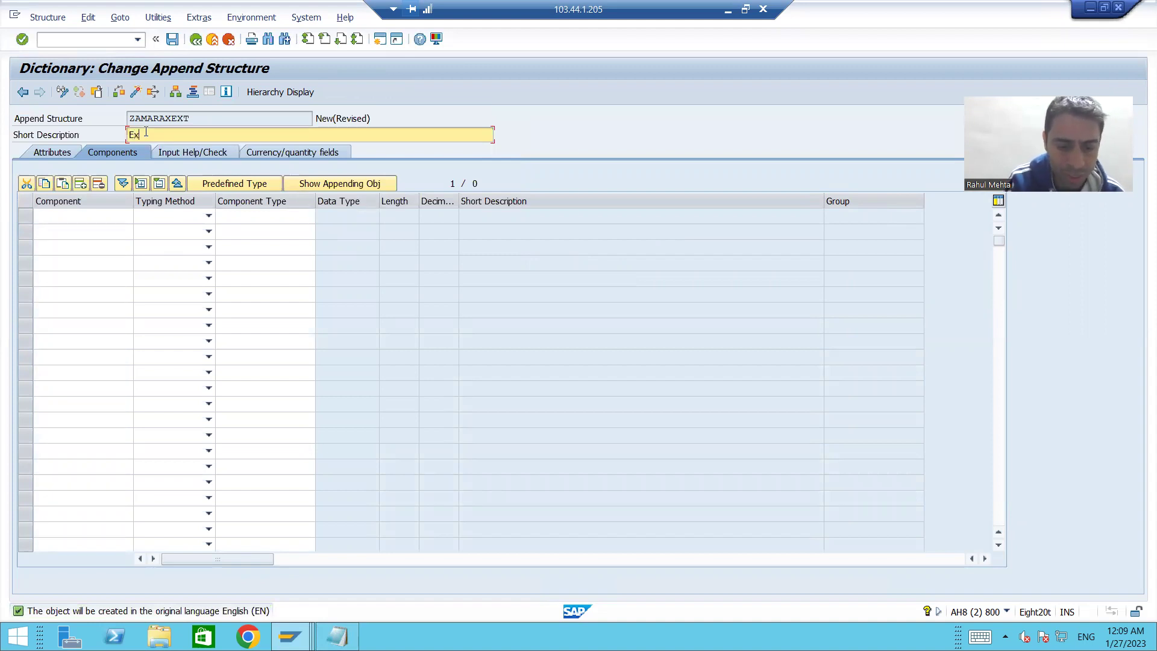
pyautogui.write('tension Structur fo')
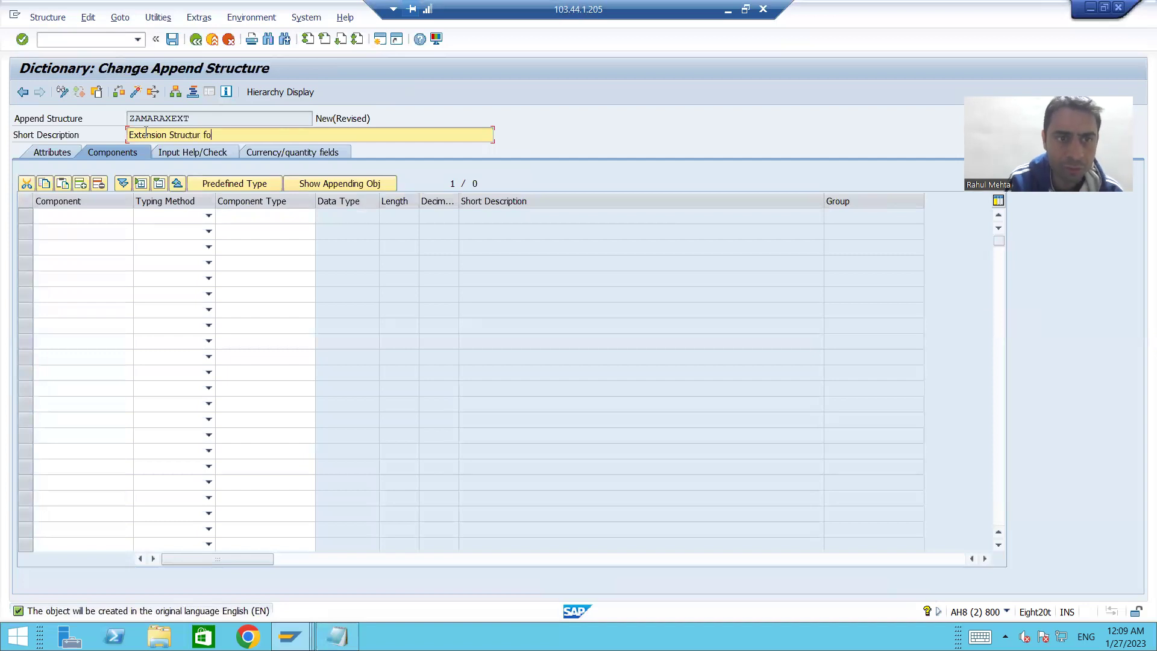
pyautogui.press('BackSpace')
pyautogui.press('BackSpace')
pyautogui.press('BackSpace')
pyautogui.write('e for MARAX')
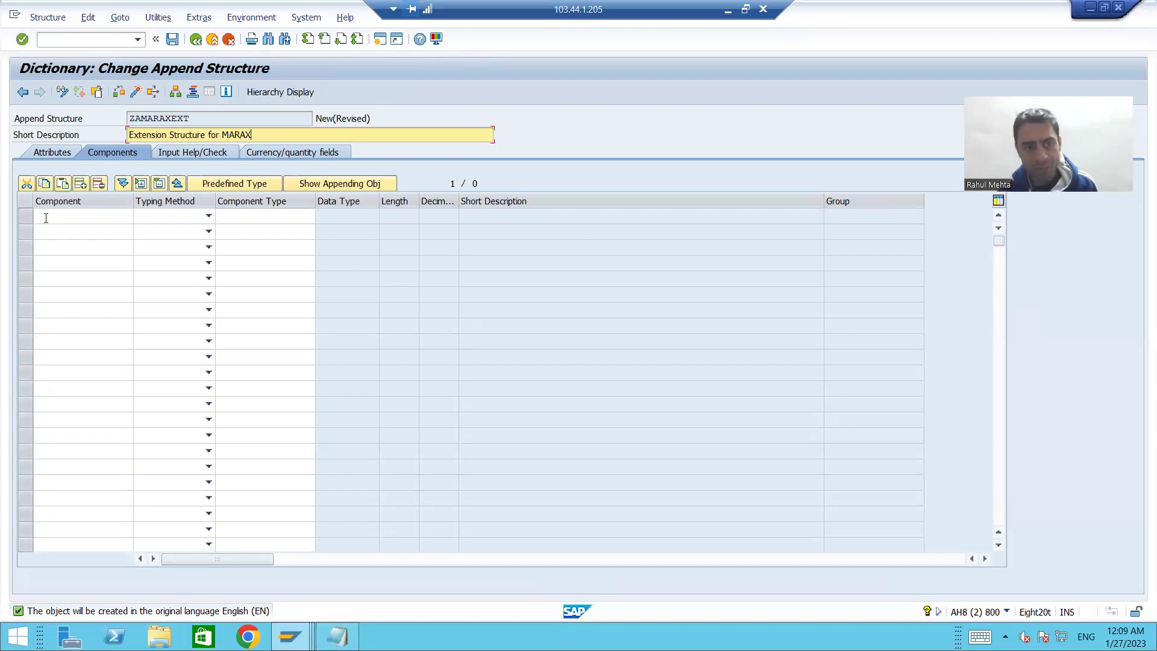
# Step: Add the components ZZSYSTEM and ZZMTYPE to append structure ZAMARAXEXT
pyautogui.click(46, 218)
pyautogui.write('Z')
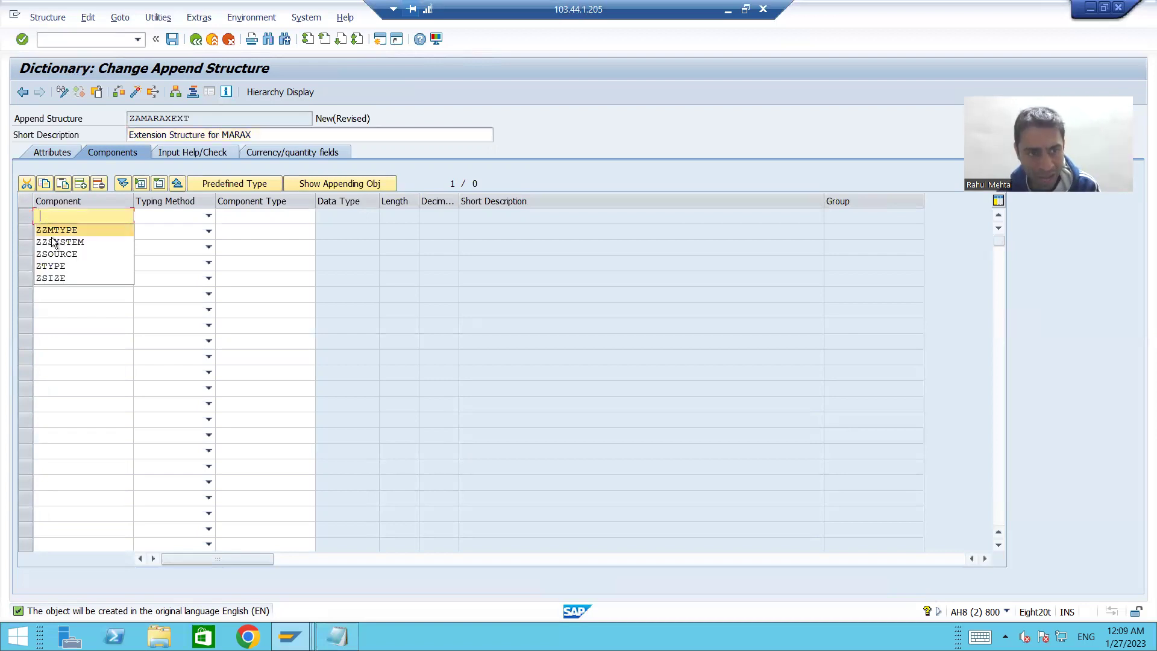
pyautogui.click(54, 240)
pyautogui.click(54, 235)
pyautogui.write('Z')
pyautogui.click(52, 248)
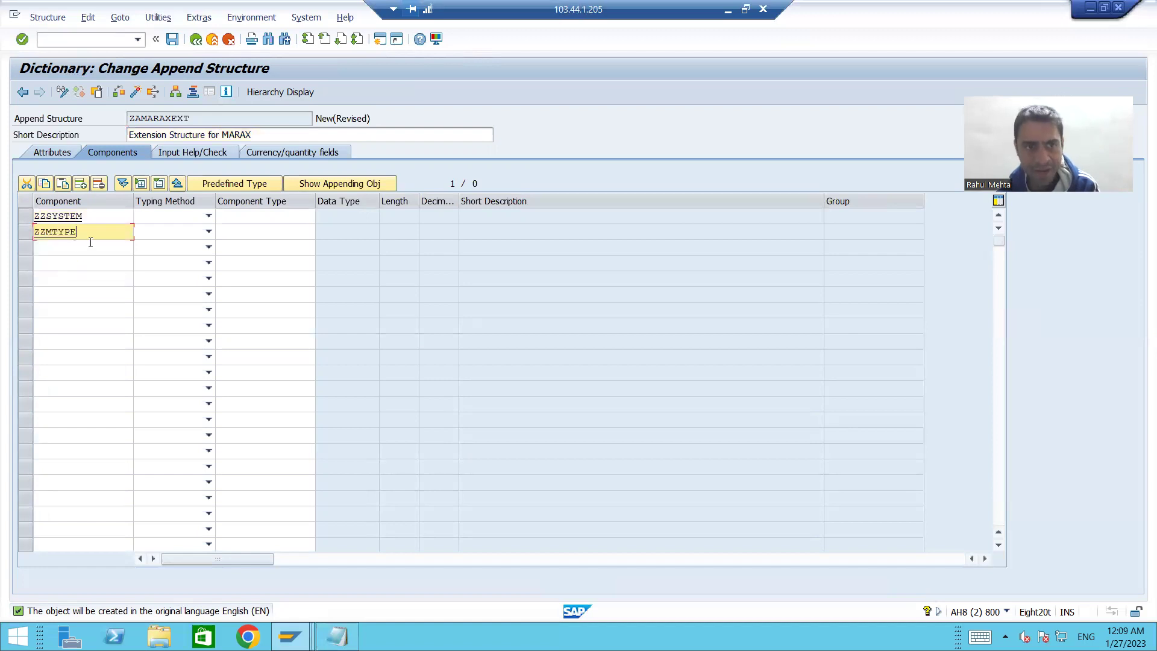
# Step: Set the typing method of both ZZSYSTEM and ZZMTYPE to Types
pyautogui.click(208, 218)
pyautogui.click(190, 227)
pyautogui.click(183, 233)
pyautogui.click(187, 245)
pyautogui.click(241, 217)
pyautogui.click(239, 233)
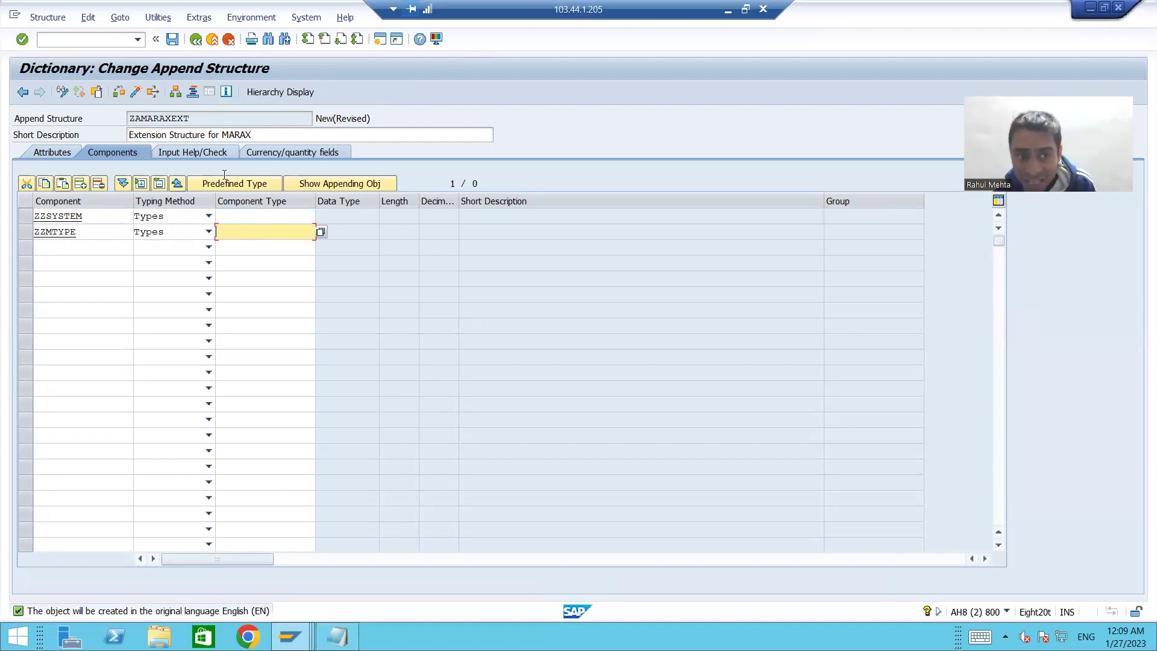
pyautogui.click(90, 216)
pyautogui.click(86, 232)
pyautogui.click(84, 215)
pyautogui.click(86, 232)
pyautogui.click(85, 216)
pyautogui.click(87, 234)
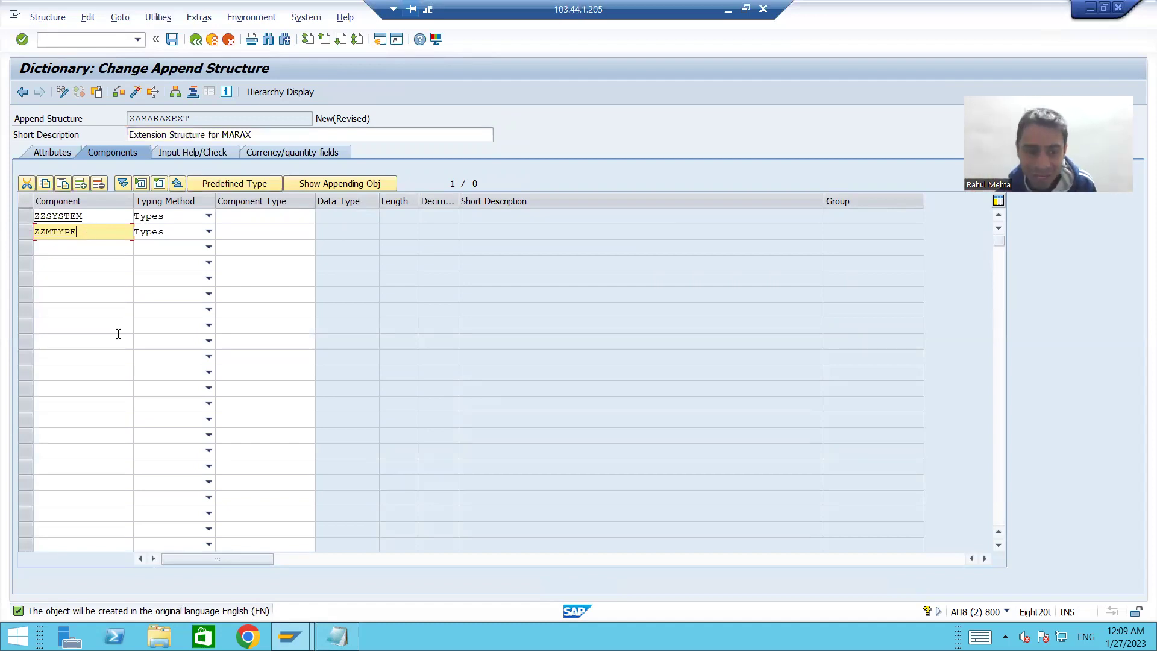
# Step: Compare the ls_clientdata and ls_clientdatax base_uom assignments in report ZCUSTOM_FIELDS and return to the append structure
pyautogui.click(290, 637)
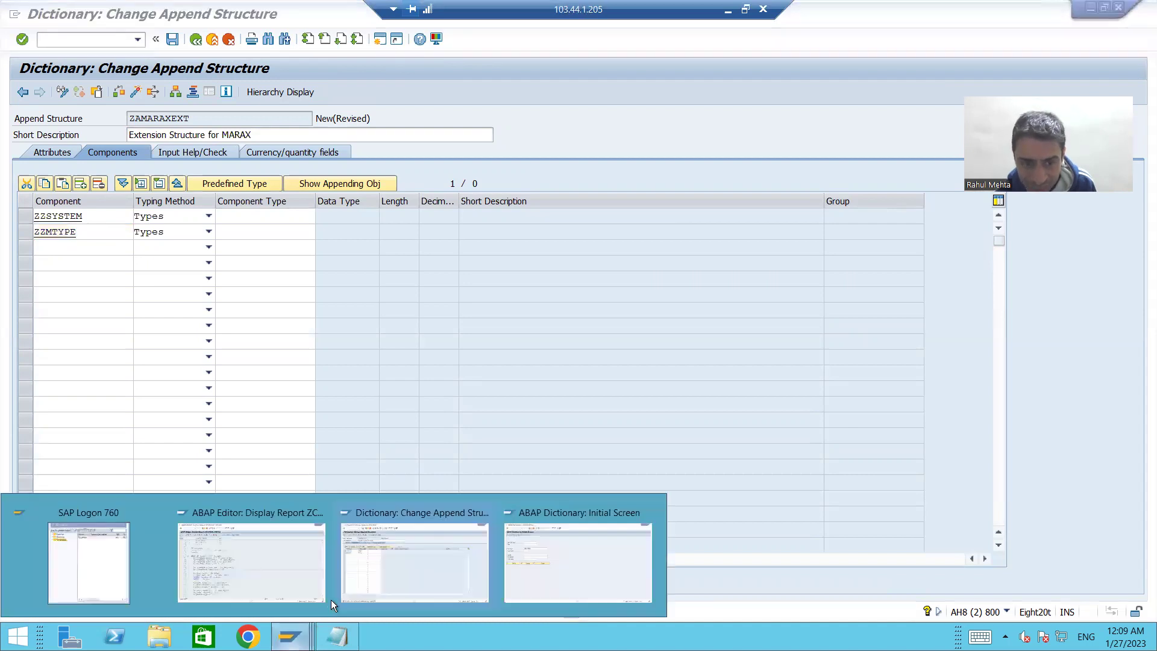
pyautogui.click(259, 520)
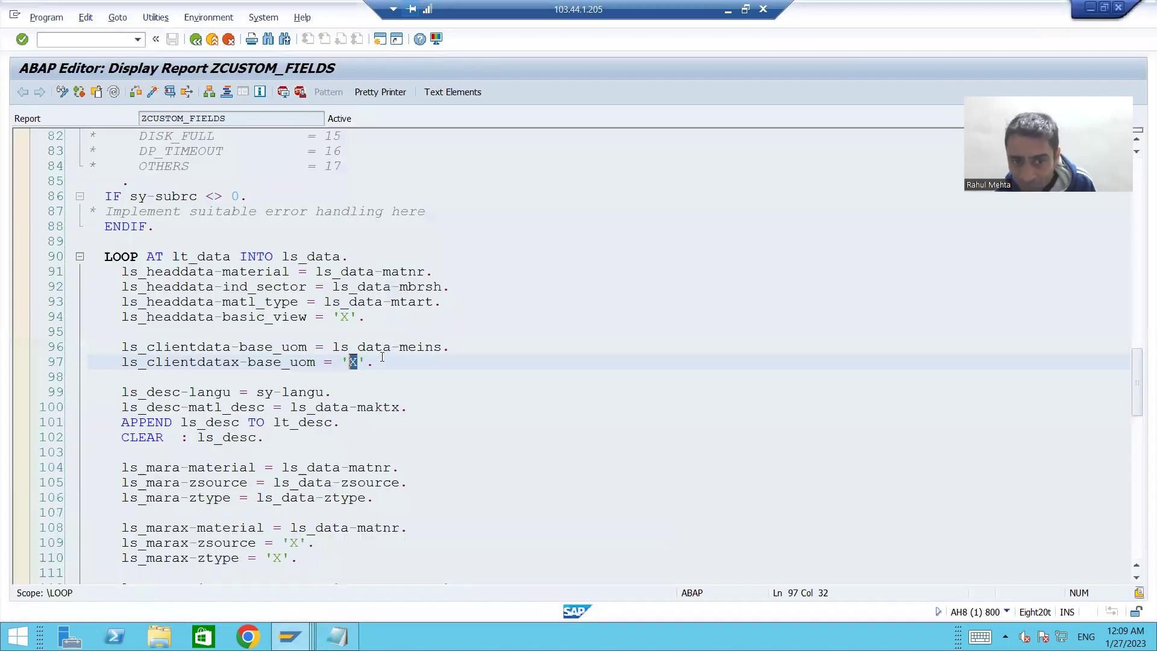
pyautogui.moveTo(442, 347); pyautogui.dragTo(340, 350)
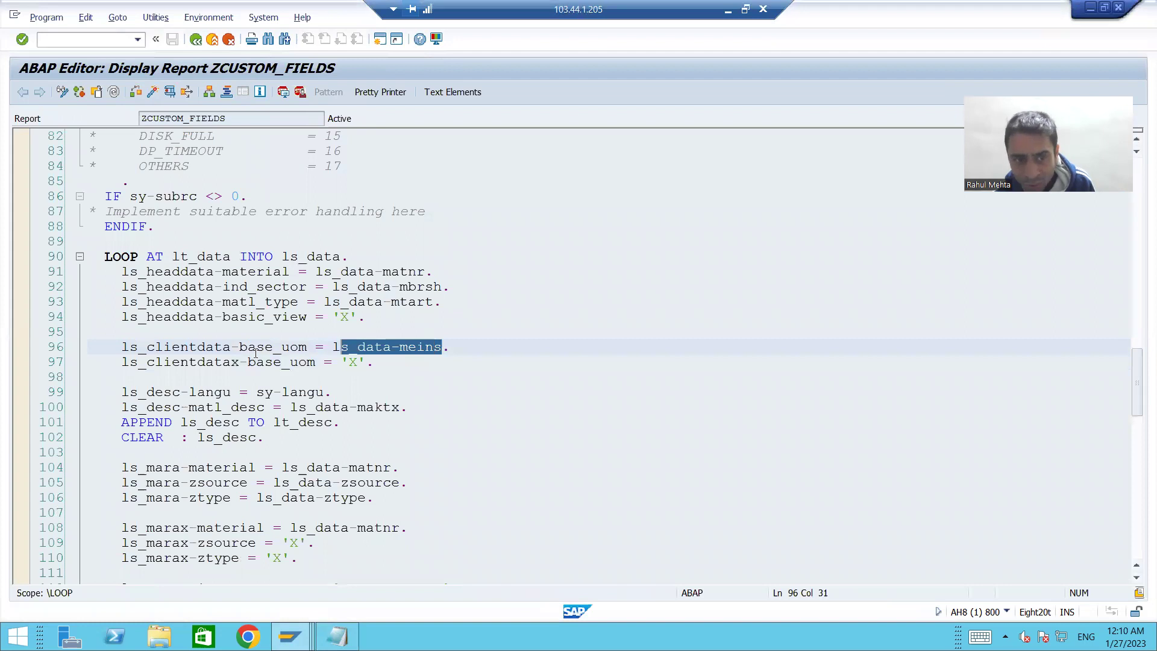
pyautogui.click(237, 364)
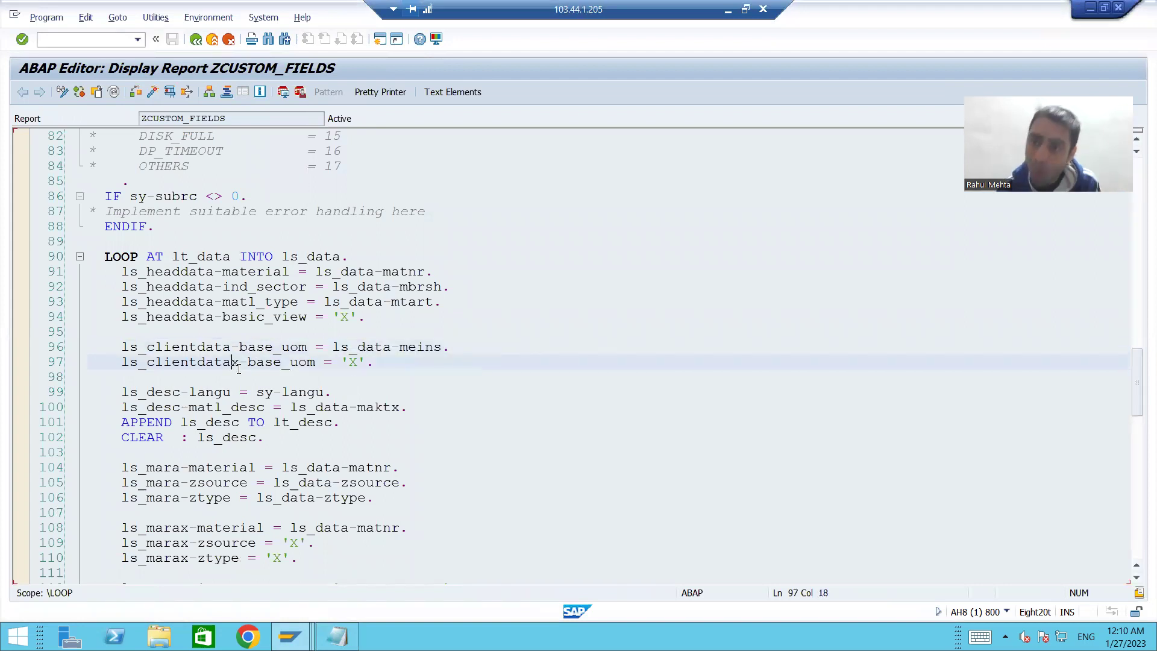
pyautogui.moveTo(360, 360); pyautogui.dragTo(351, 366)
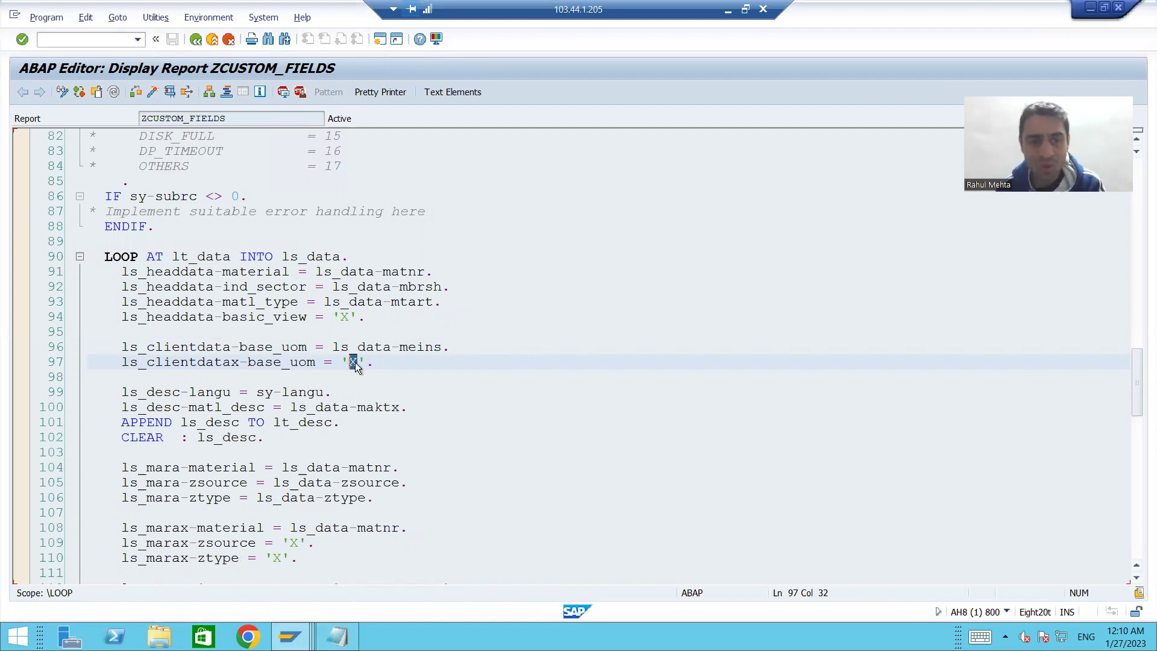
pyautogui.hotkey('alt', 'Tab')
# Step: Set the component type of ZZSYSTEM to BAPIUPDATE
pyautogui.click(240, 231)
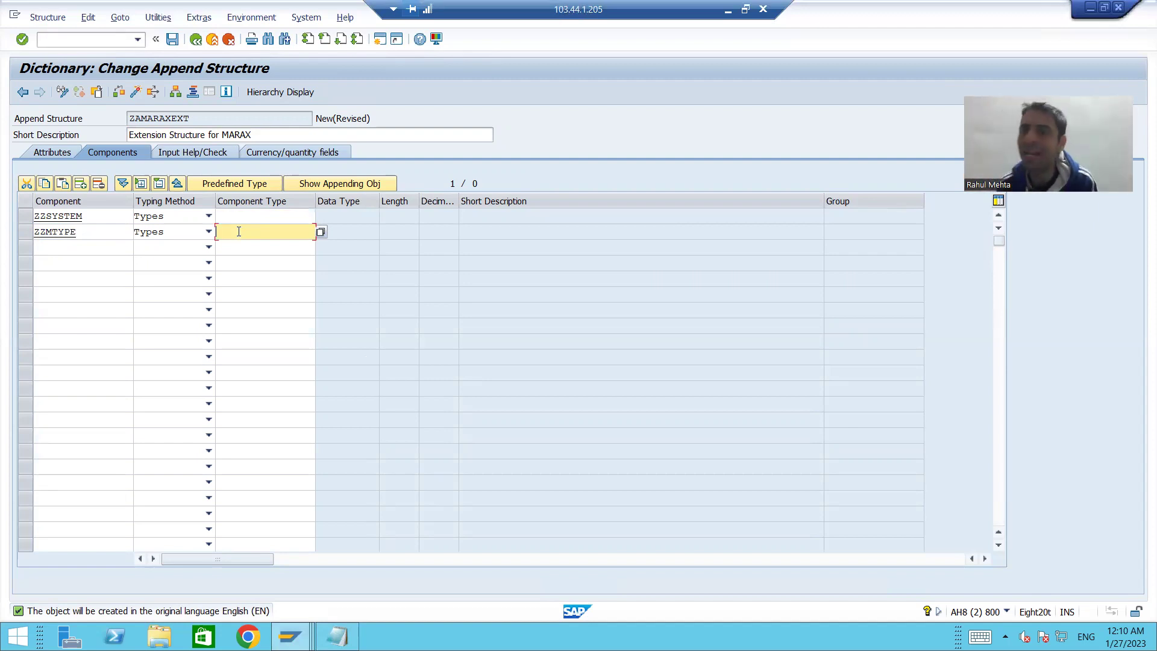
pyautogui.click(242, 214)
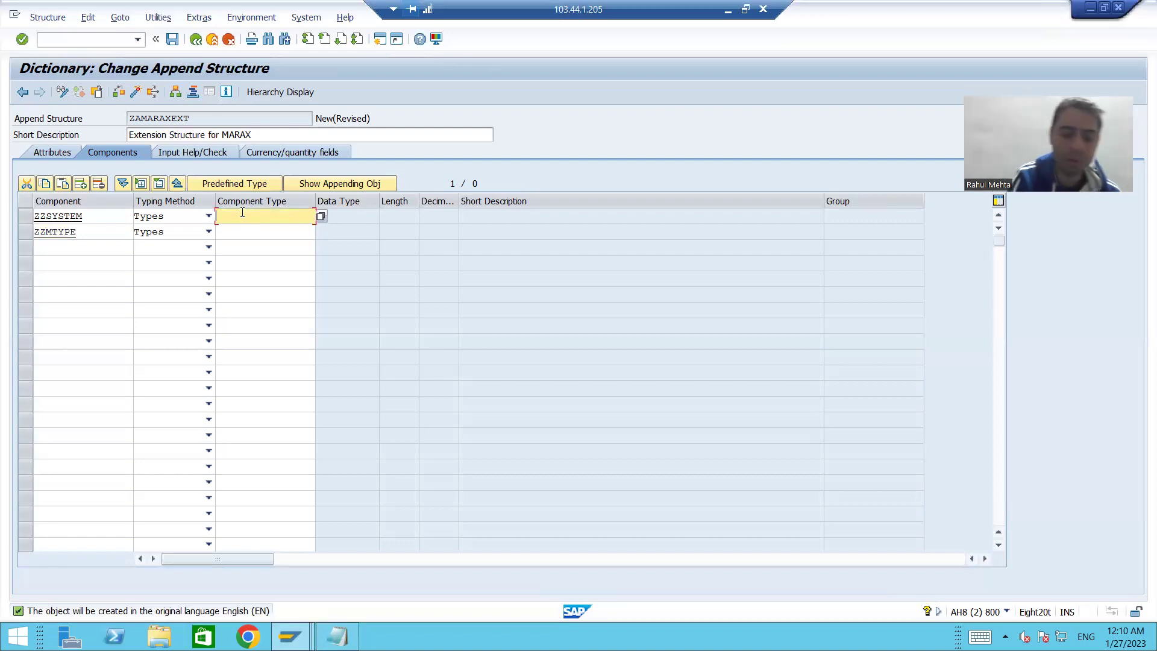
pyautogui.write('bapiupdate')
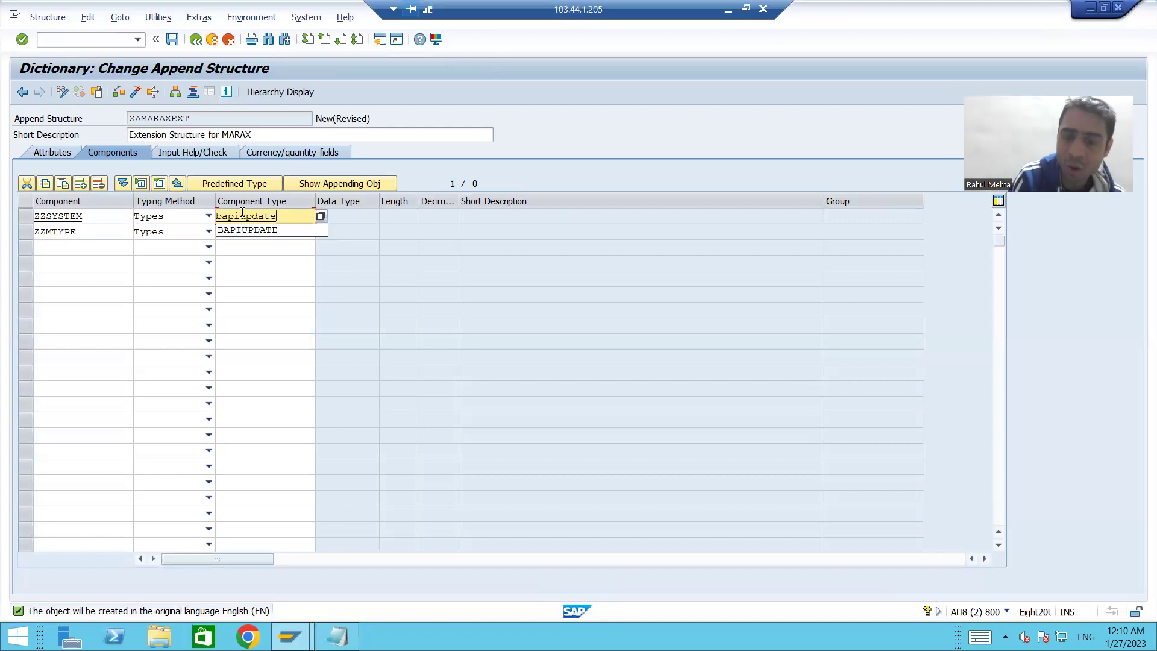
# Step: Confirm the BAPIUPDATE component type for ZZSYSTEM and copy it to the ZZMTYPE component
pyautogui.press('Return')
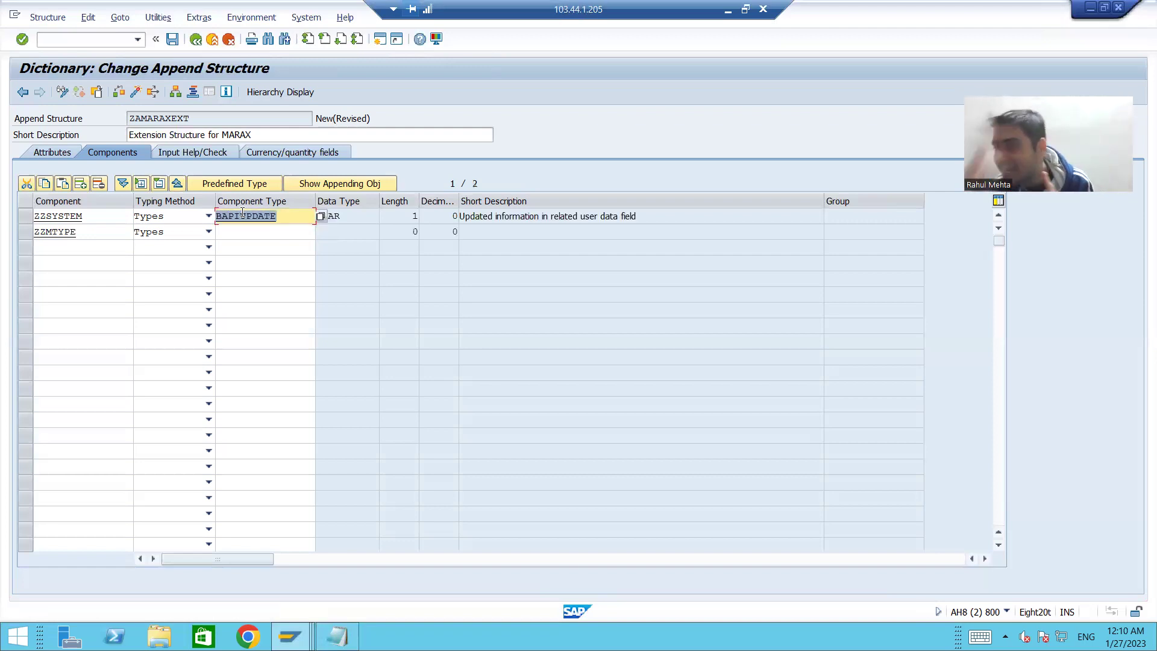
pyautogui.moveTo(283, 216); pyautogui.dragTo(222, 216)
pyautogui.click(245, 219)
pyautogui.click(337, 217)
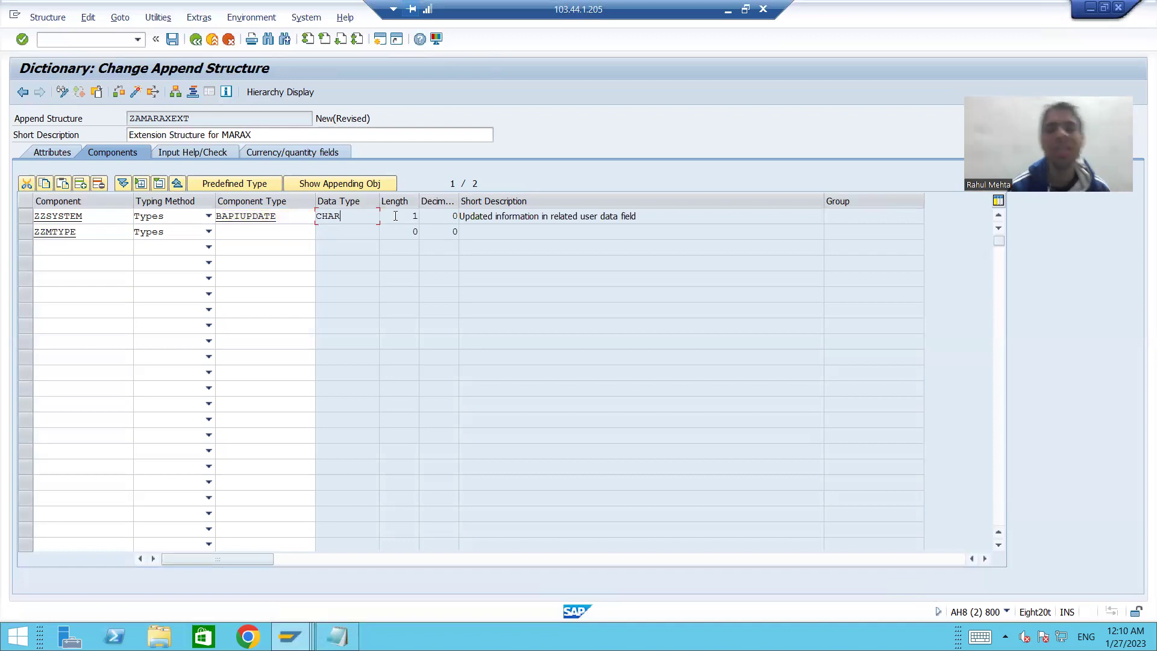
pyautogui.moveTo(290, 217); pyautogui.dragTo(203, 217)
pyautogui.hotkey('ctrl', 'c')
pyautogui.click(254, 230)
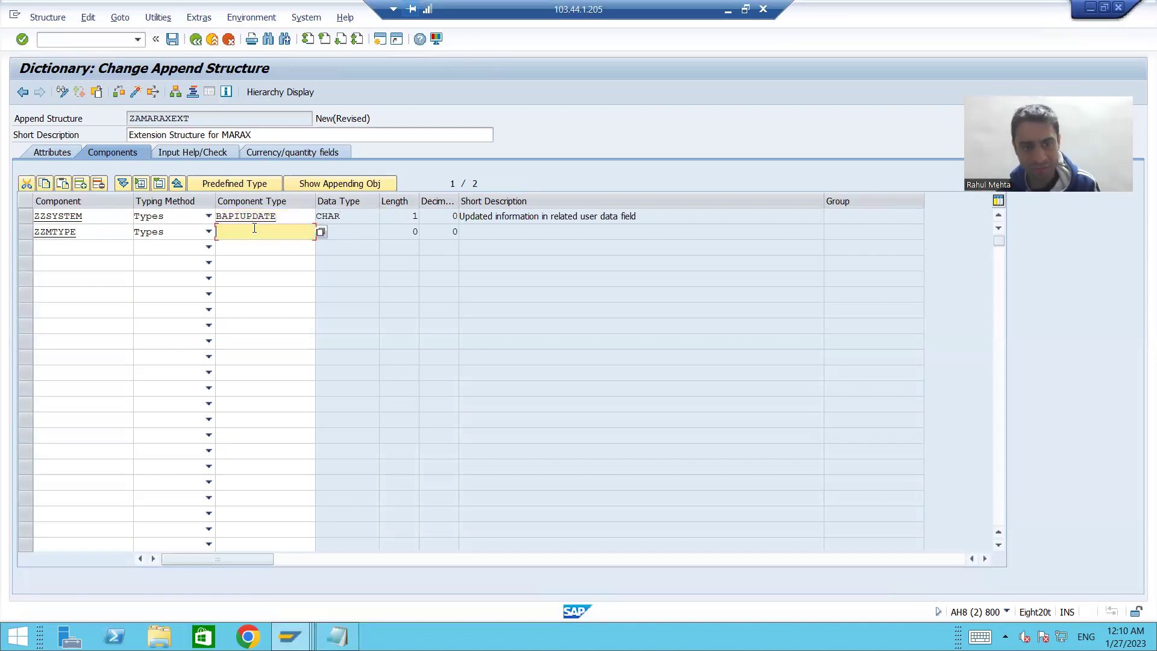
pyautogui.hotkey('ctrl', 'v')
pyautogui.press('Return')
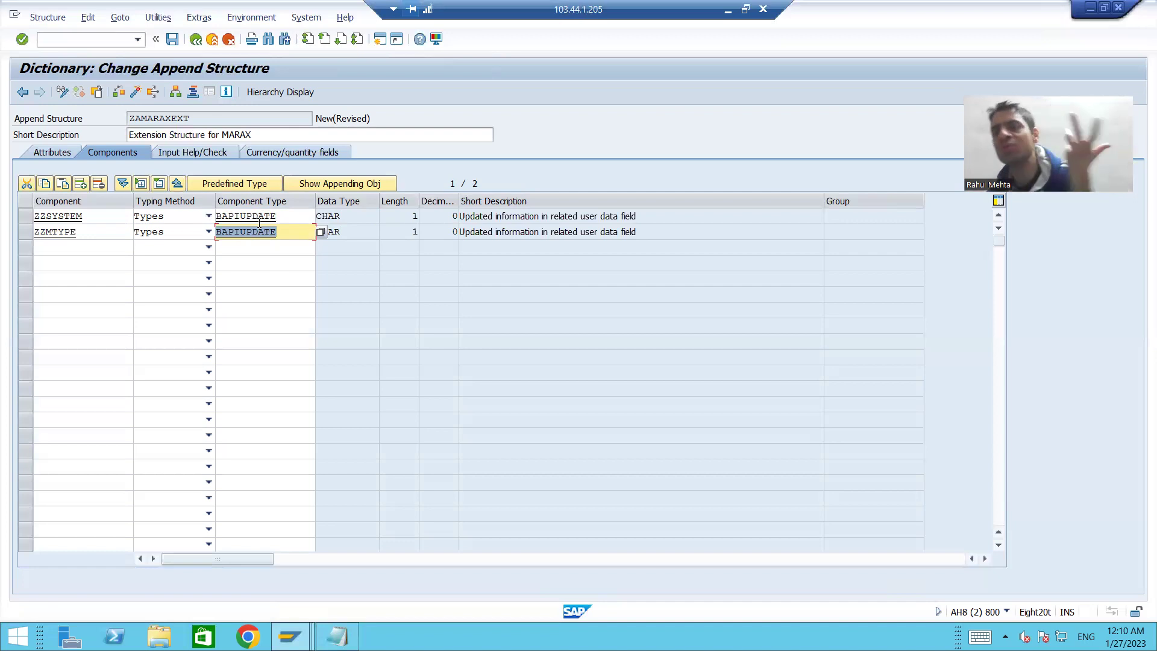
# Step: Save append structure ZAMARAXEXT in package $TMP and activate it
pyautogui.click(172, 39)
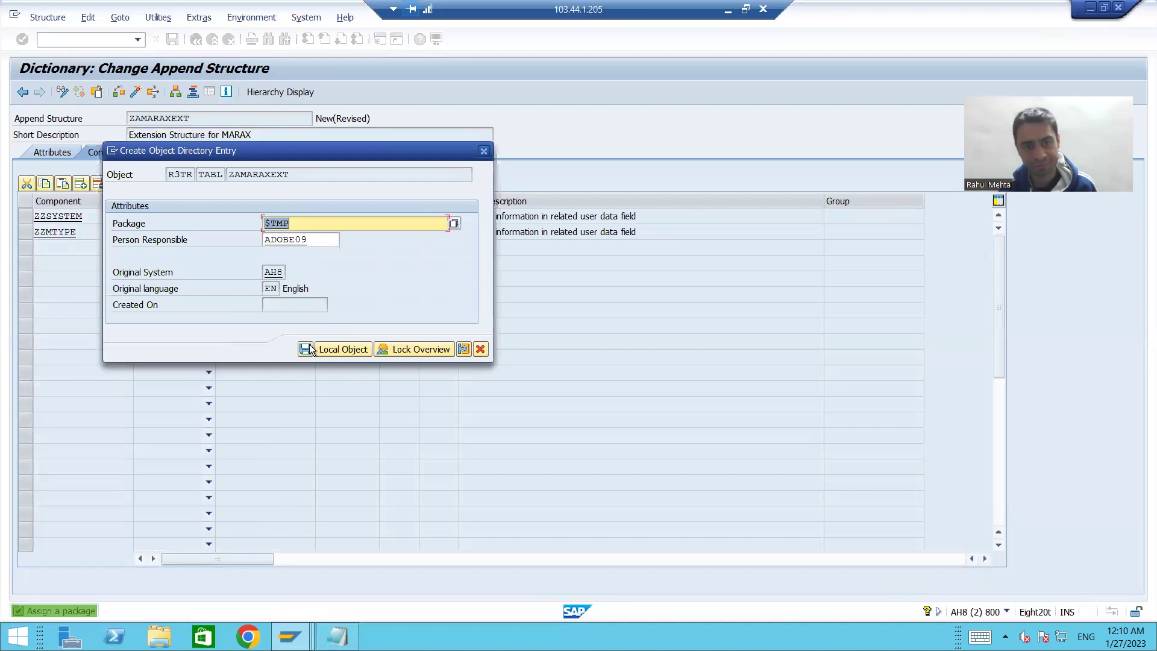
pyautogui.click(309, 350)
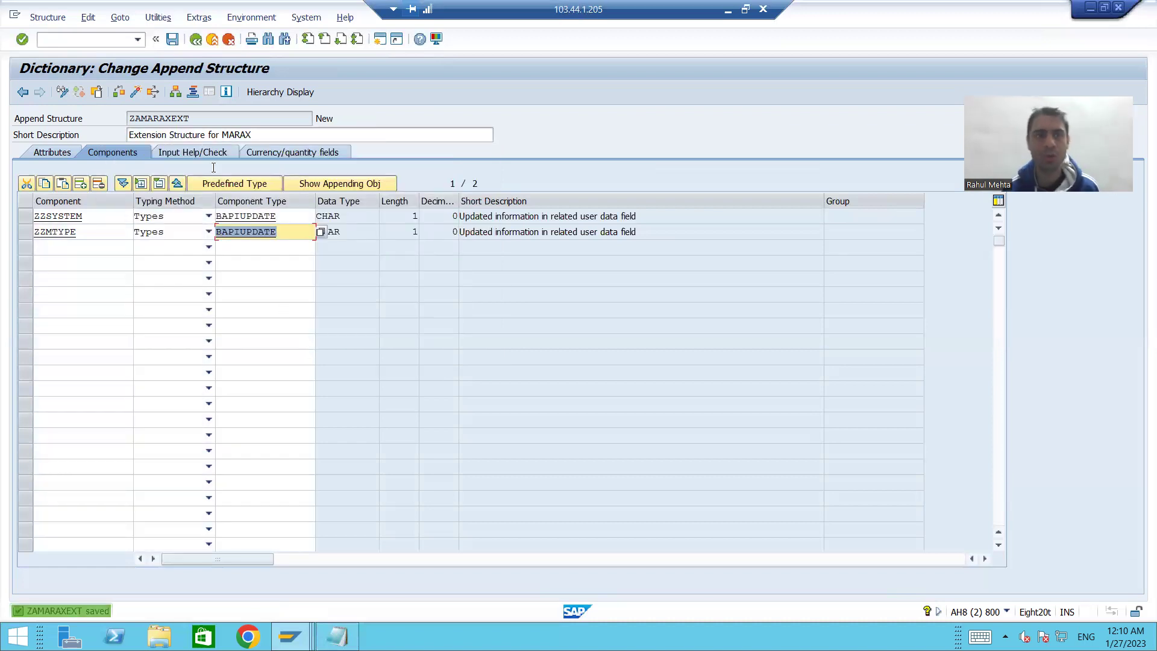
pyautogui.click(252, 234)
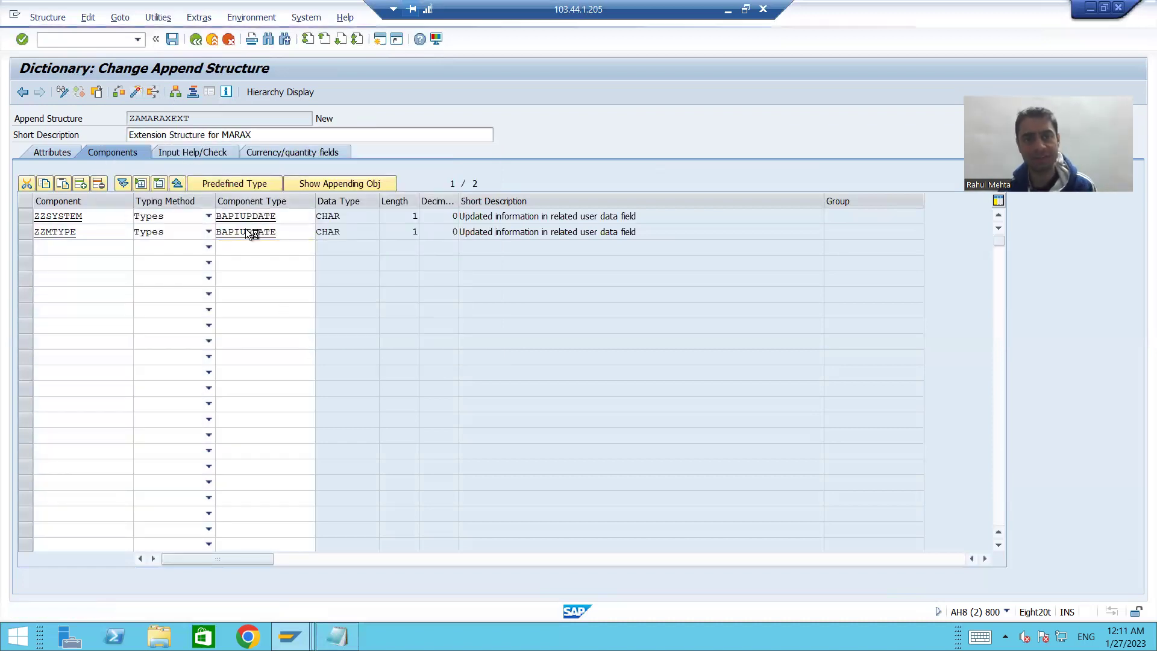
pyautogui.hotkey('ctrl', 'F3')
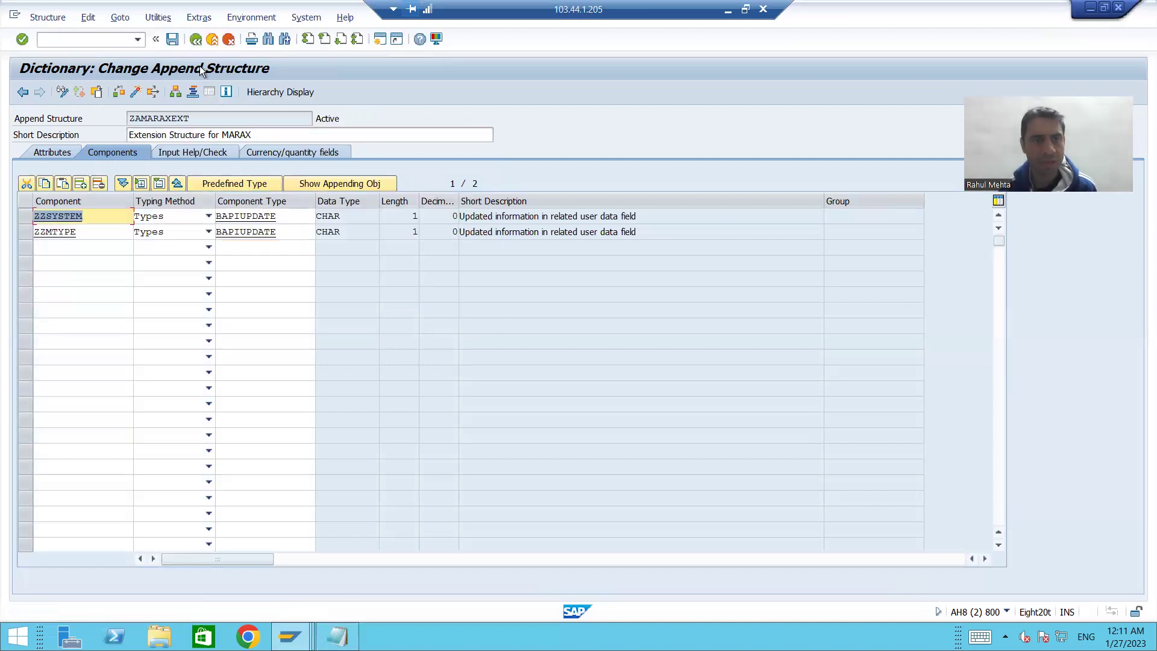
# Step: Return to structure BAPI_TE_MARAX and compare the component types of ZZSYSTEM and ZZMTYPE with those of COBJID and COTYPE
pyautogui.press('F3')
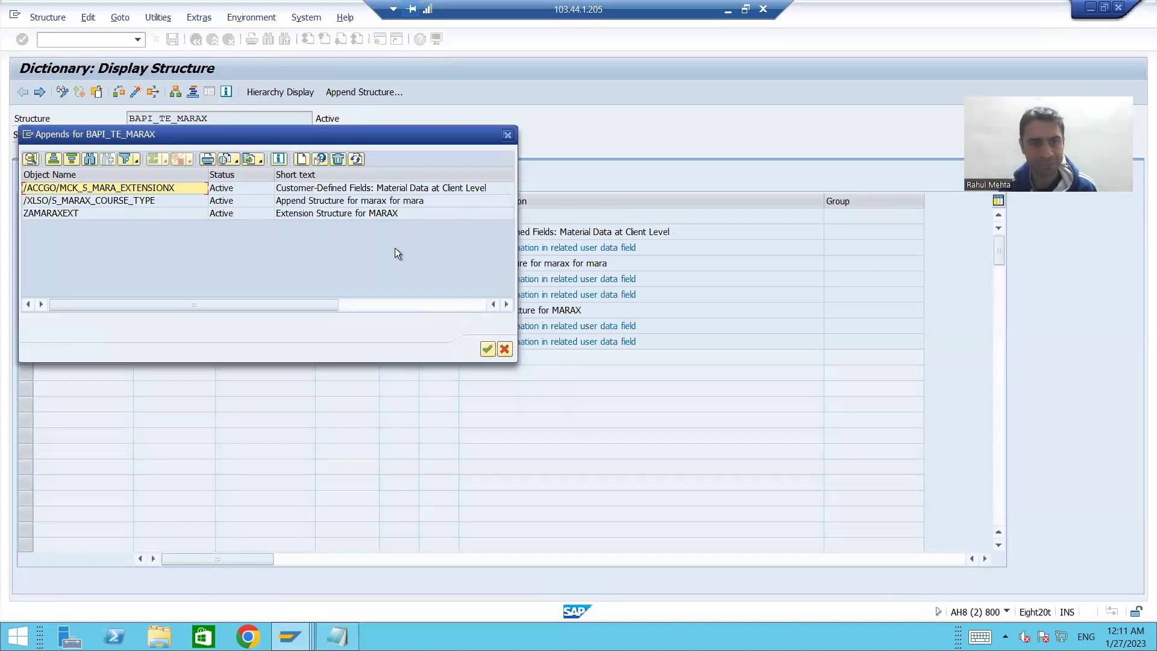
pyautogui.click(502, 351)
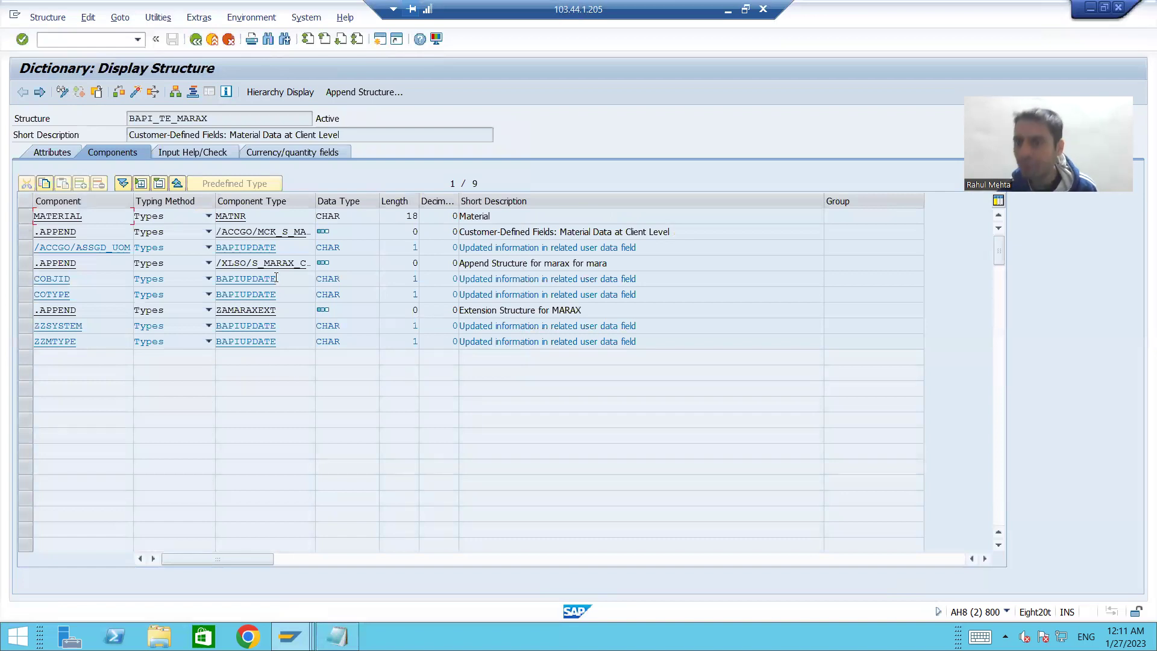
pyautogui.click(262, 326)
pyautogui.click(265, 342)
pyautogui.click(265, 279)
pyautogui.click(271, 295)
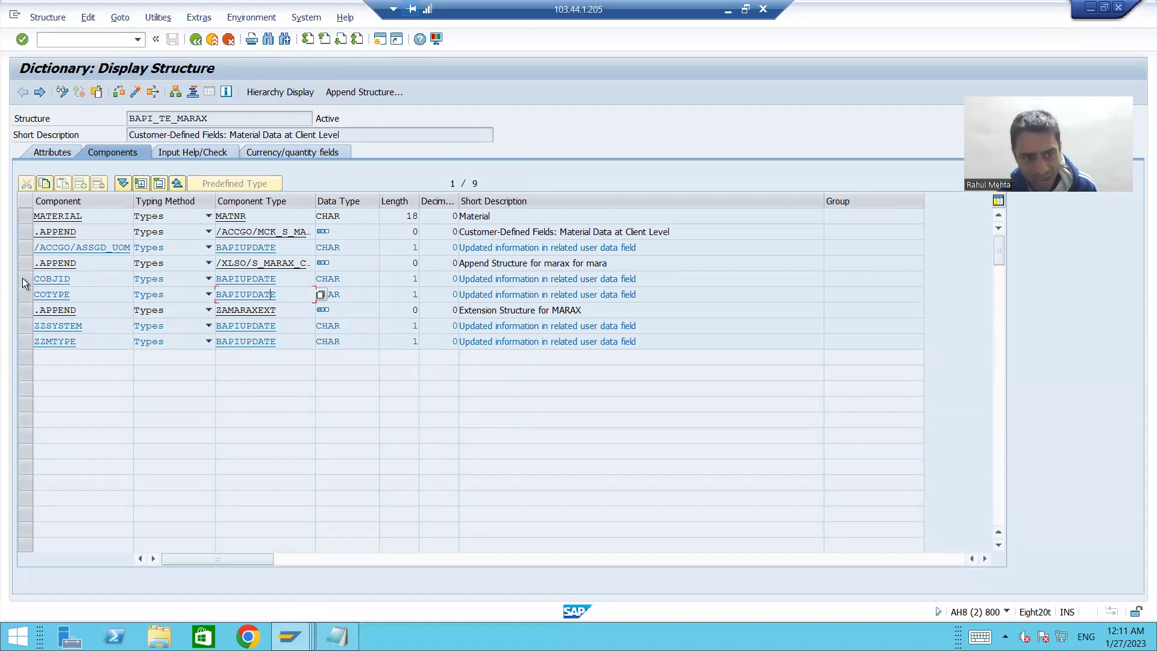
pyautogui.click(23, 277)
pyautogui.keyDown('shift'); pyautogui.click(24, 291); pyautogui.keyUp('shift')
pyautogui.click(242, 279)
pyautogui.doubleClick(243, 279)
pyautogui.doubleClick(268, 294)
pyautogui.click(249, 292)
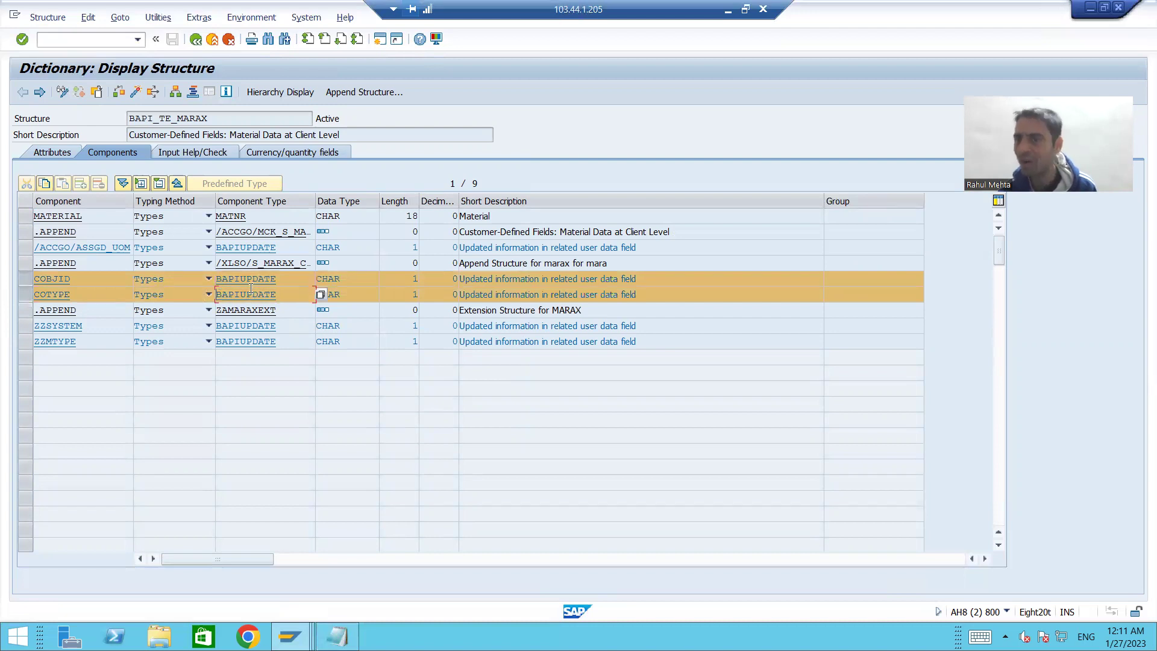
pyautogui.click(26, 277)
pyautogui.click(26, 294)
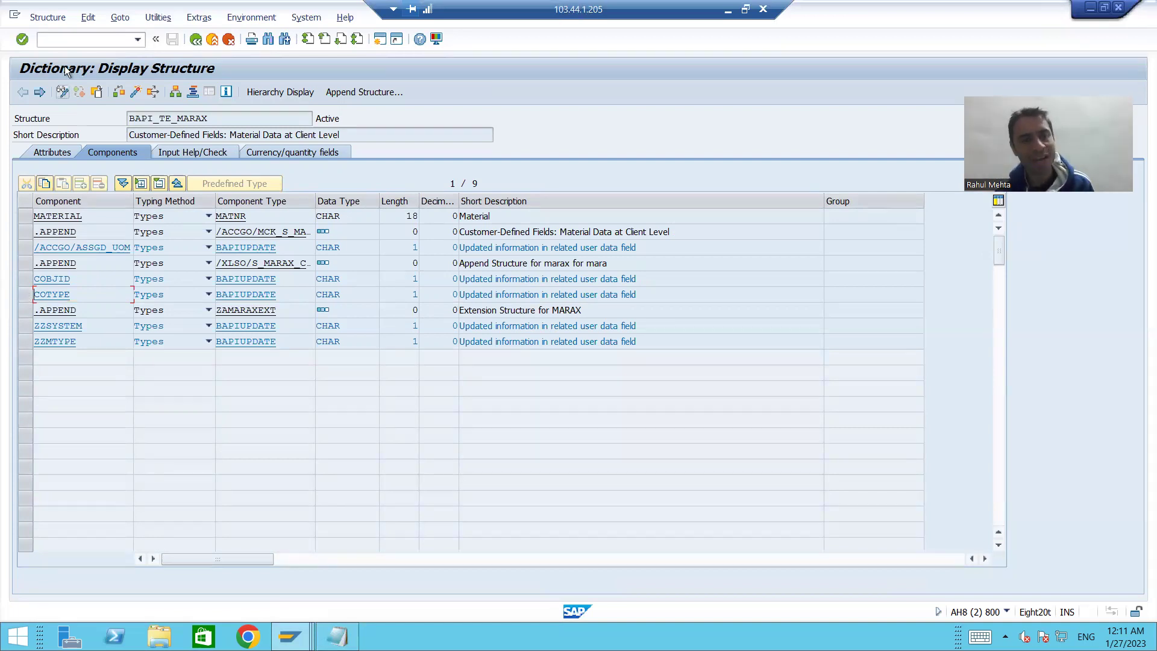
# Step: Start transaction SE11 in a new session and display database table MARA
pyautogui.click(67, 40)
pyautogui.write('/nse11')
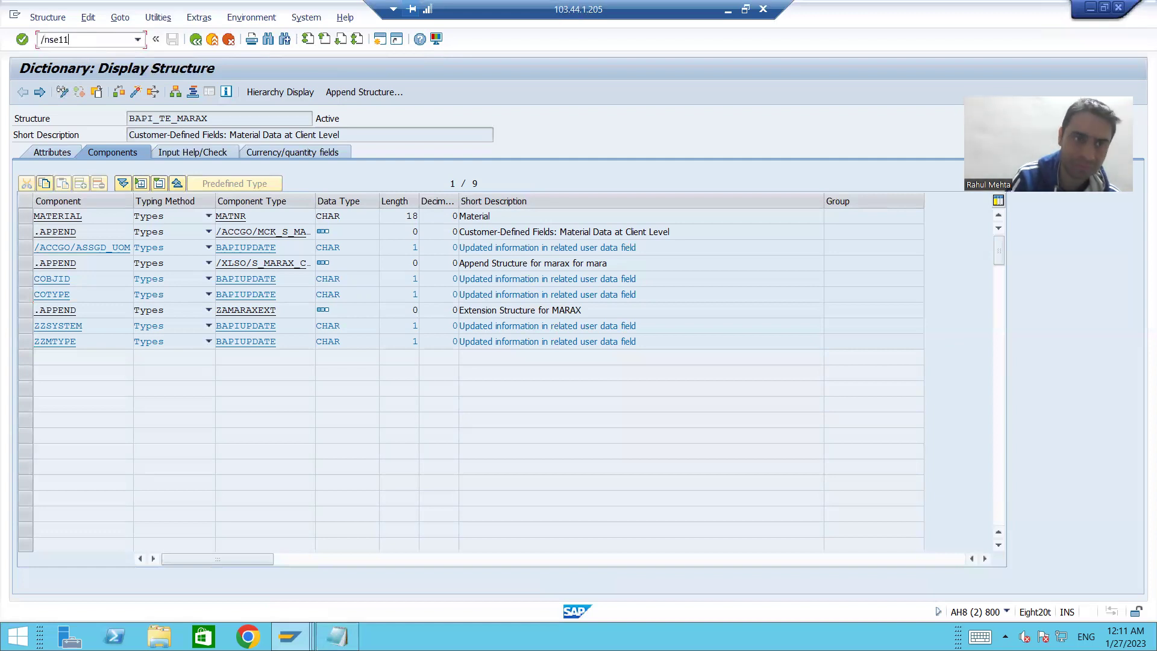
pyautogui.press('Return')
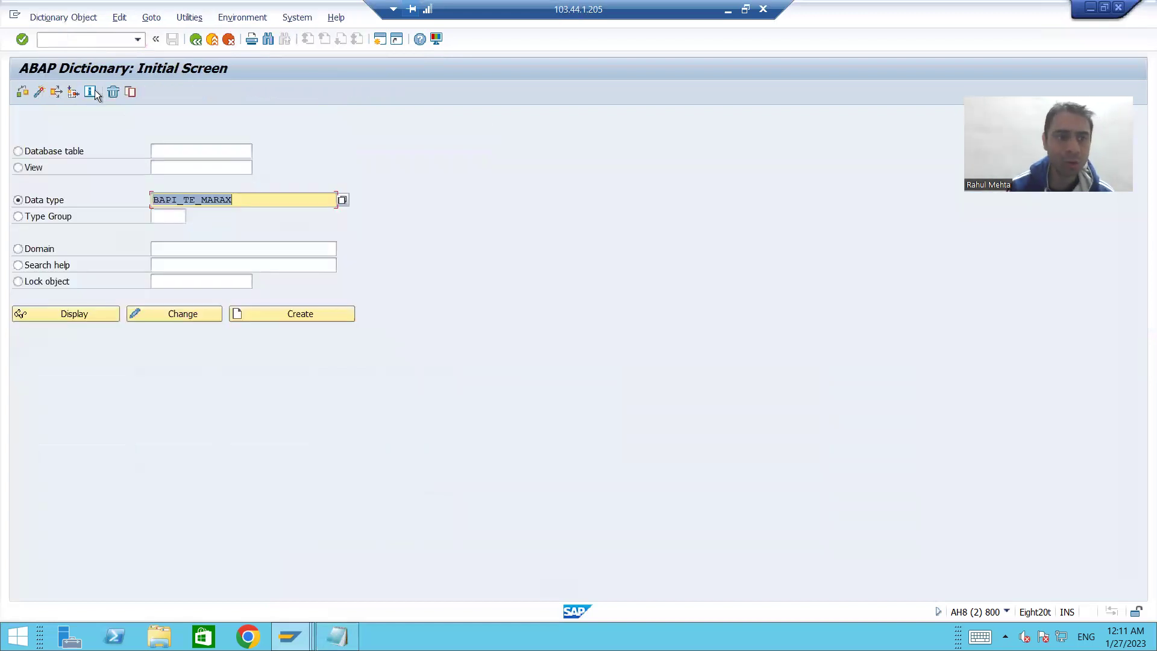
pyautogui.click(53, 151)
pyautogui.write('MAR')
pyautogui.press('Down')
pyautogui.press('Return')
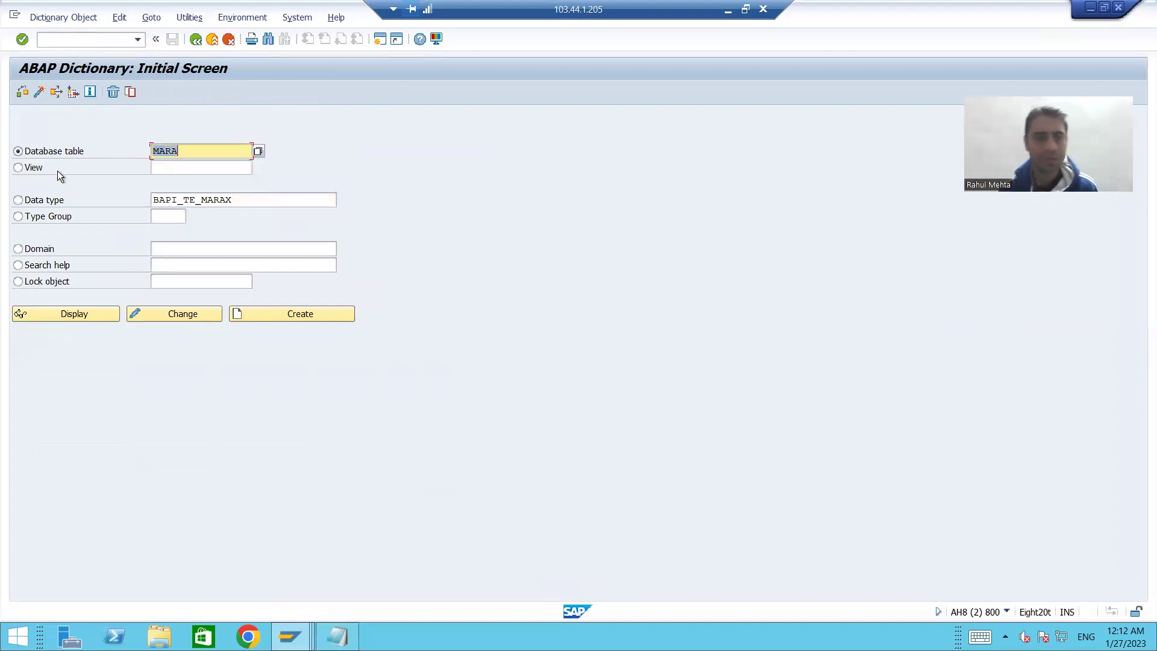
pyautogui.click(84, 313)
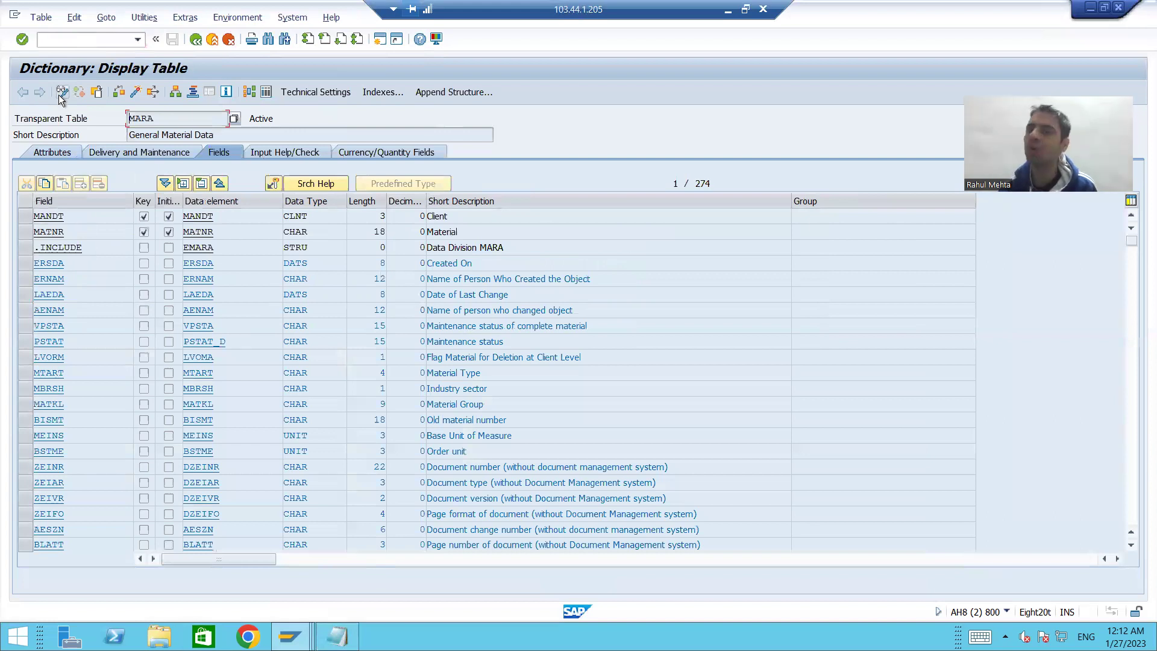
# Step: Create append structure ZAMARA for table MARA with the short description "Append Strcture for MARA"
pyautogui.click(443, 88)
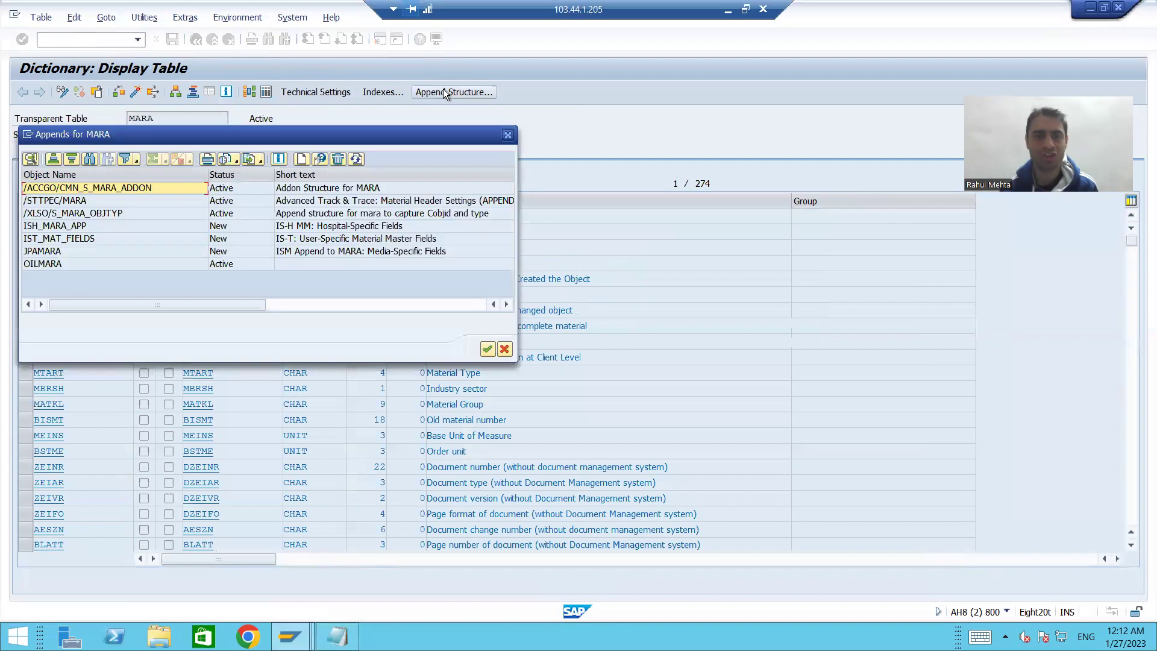
pyautogui.click(305, 159)
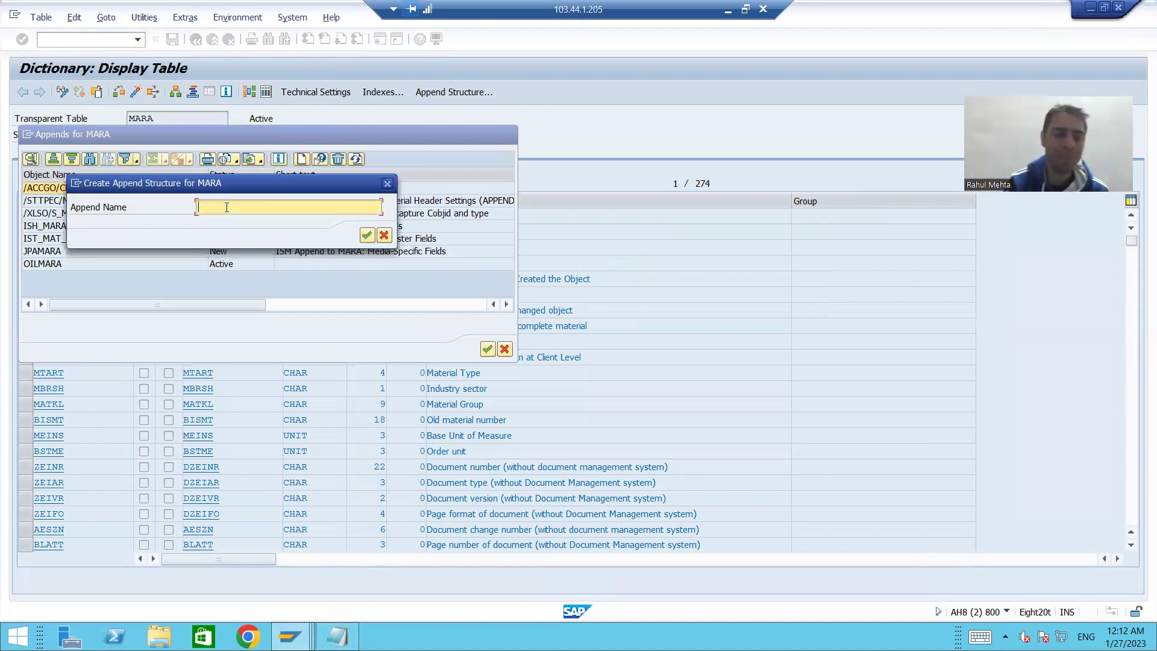
pyautogui.write('Z')
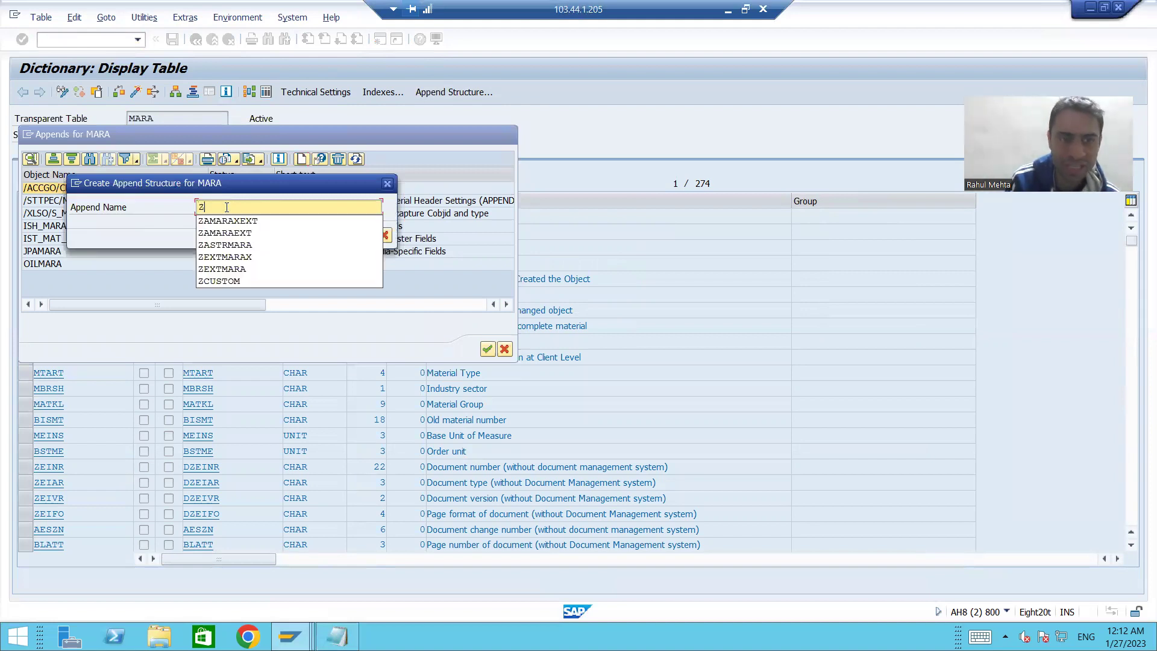
pyautogui.write('AMARA')
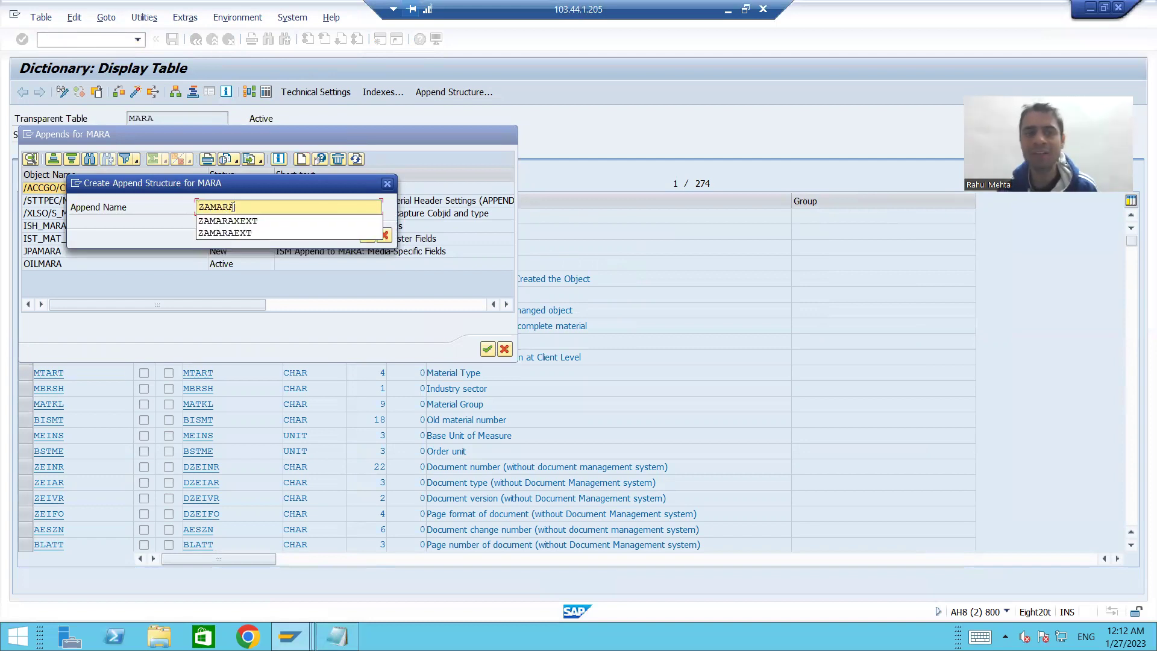
pyautogui.press('Escape')
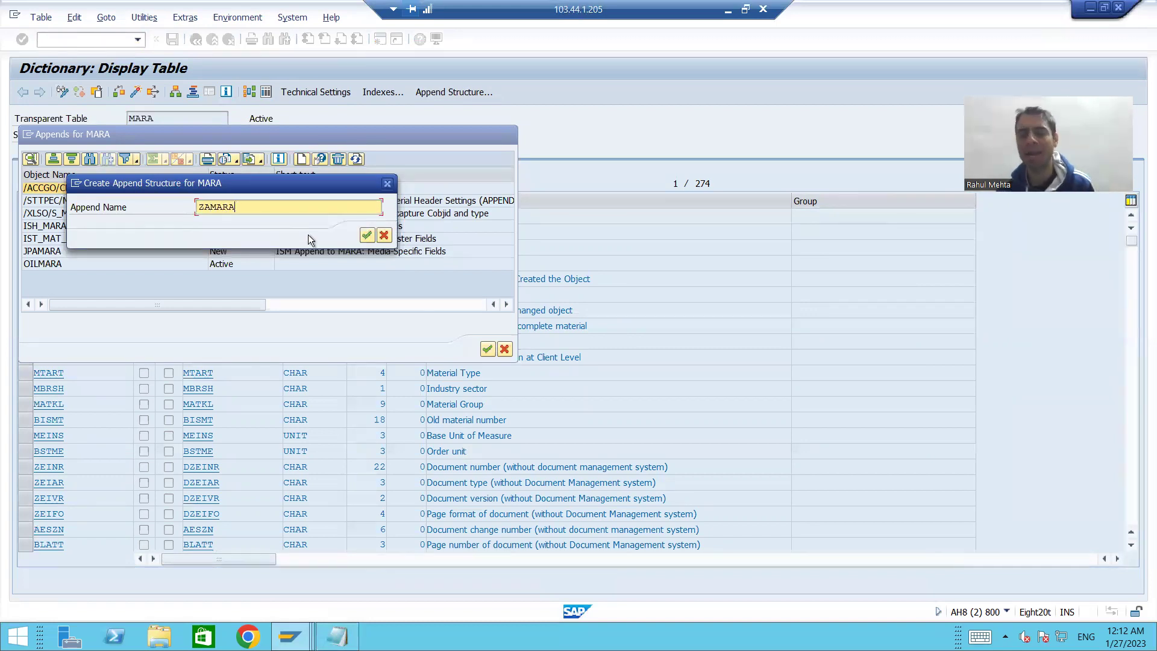
pyautogui.click(364, 234)
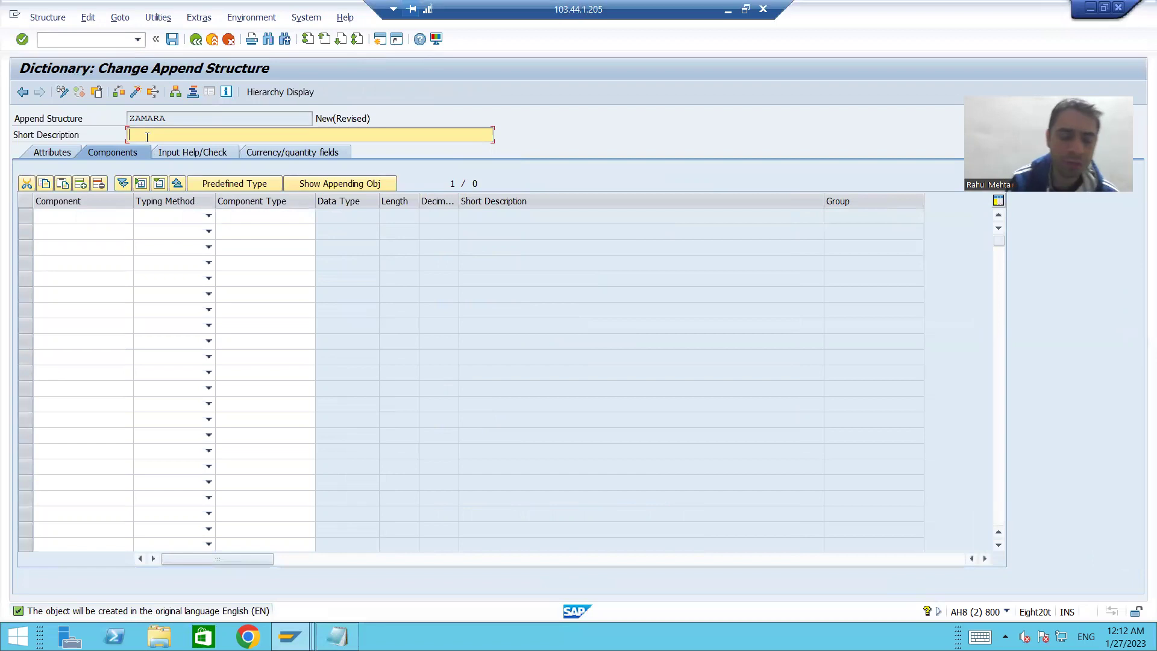
pyautogui.write('A')
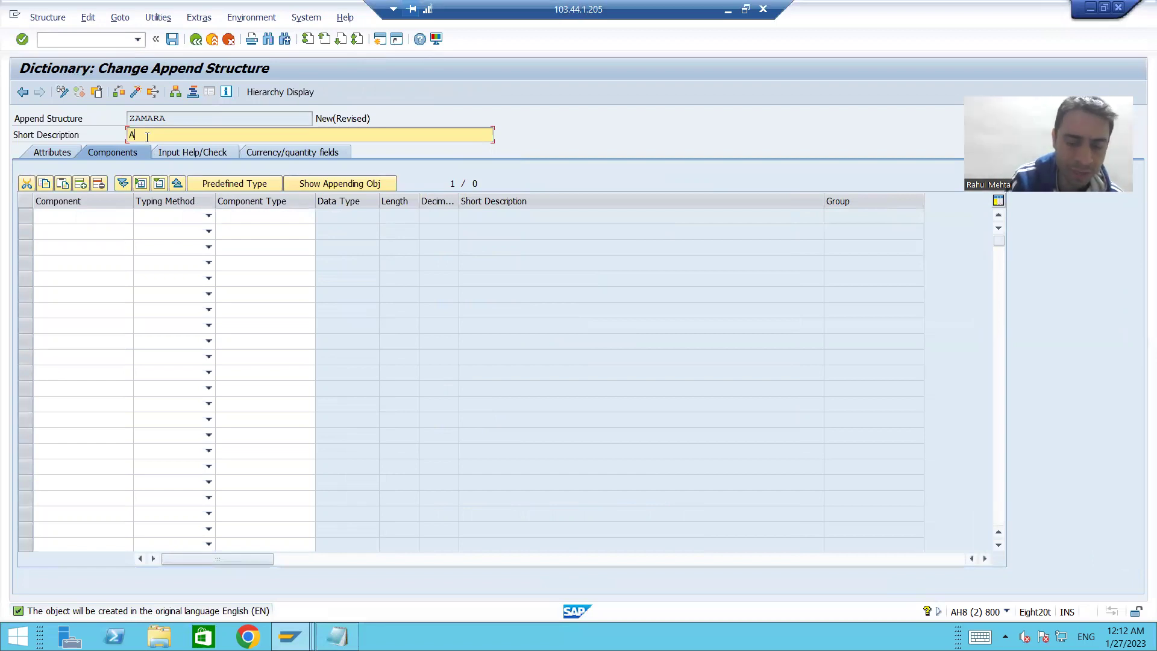
pyautogui.write('ppend Strcture for MARA')
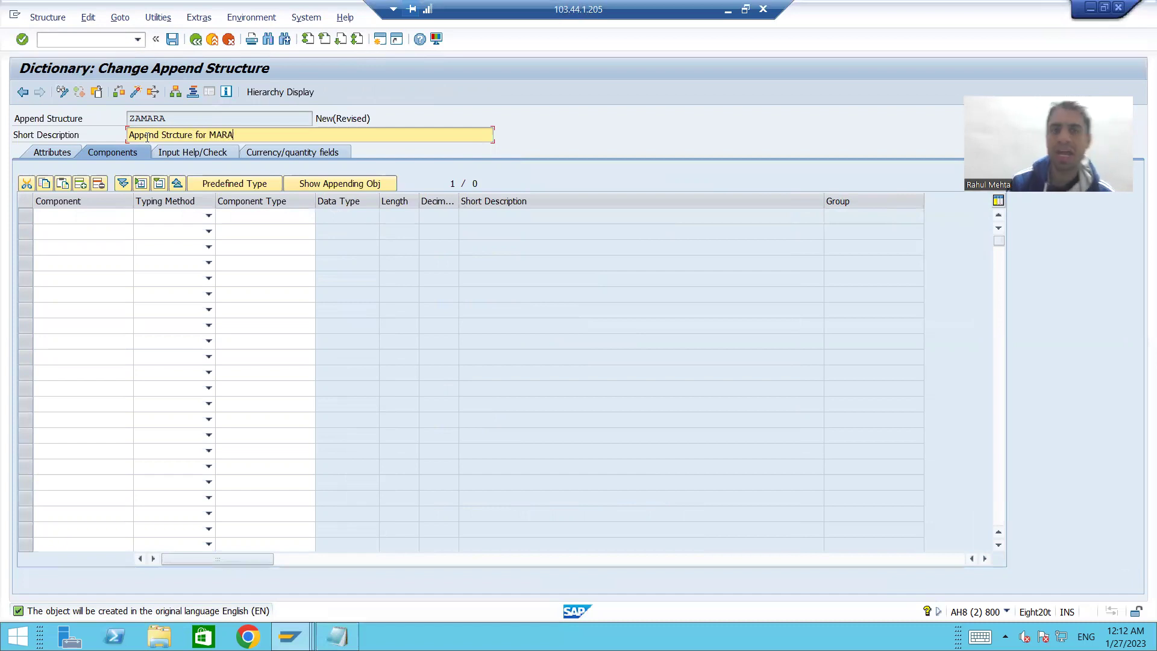
# Step: Add the components ZZSYSTEM and ZZMTYPE to append structure ZAMARA, both with typing method Types
pyautogui.click(85, 219)
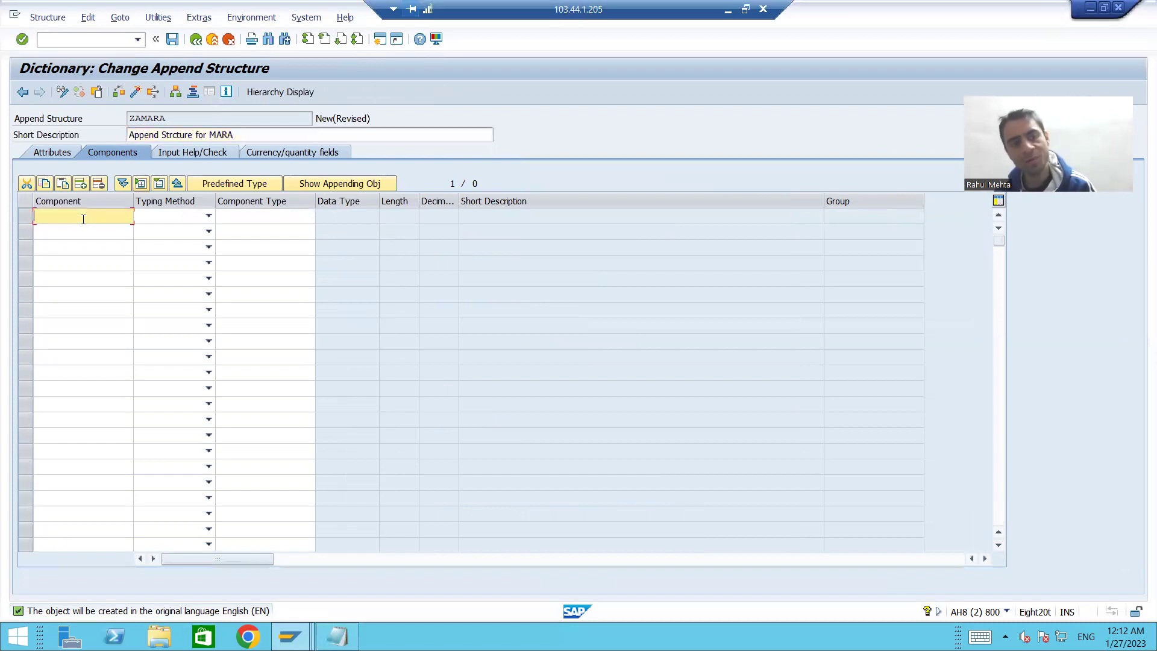
pyautogui.click(71, 230)
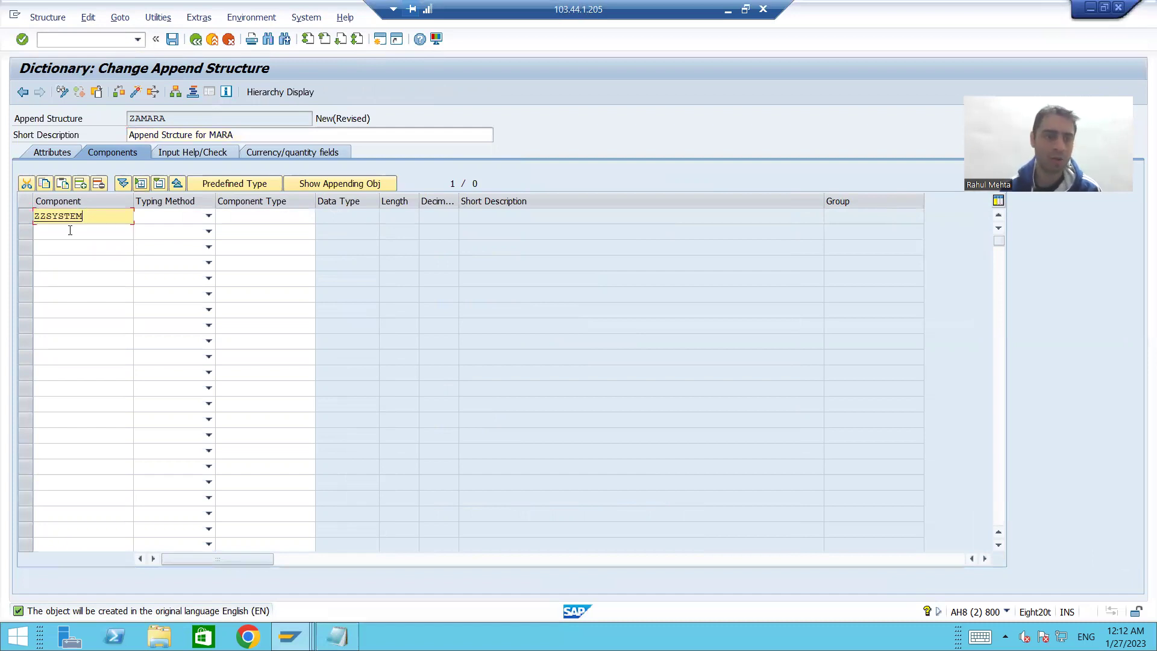
pyautogui.click(71, 230)
pyautogui.click(64, 257)
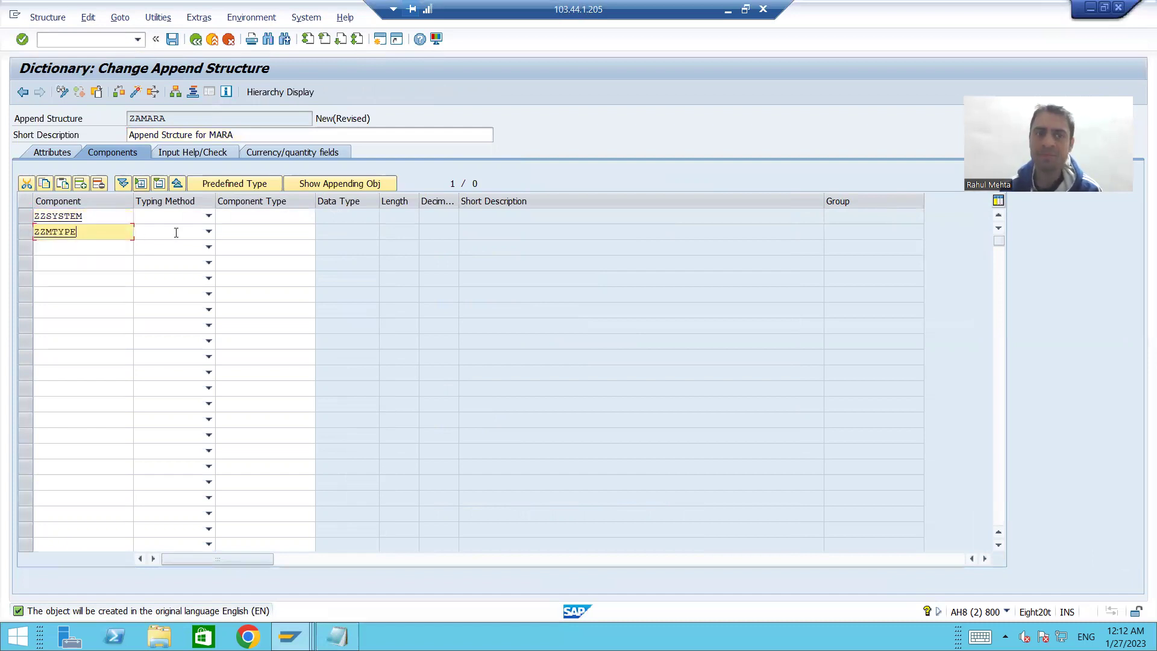
pyautogui.click(208, 216)
pyautogui.click(180, 226)
pyautogui.click(209, 232)
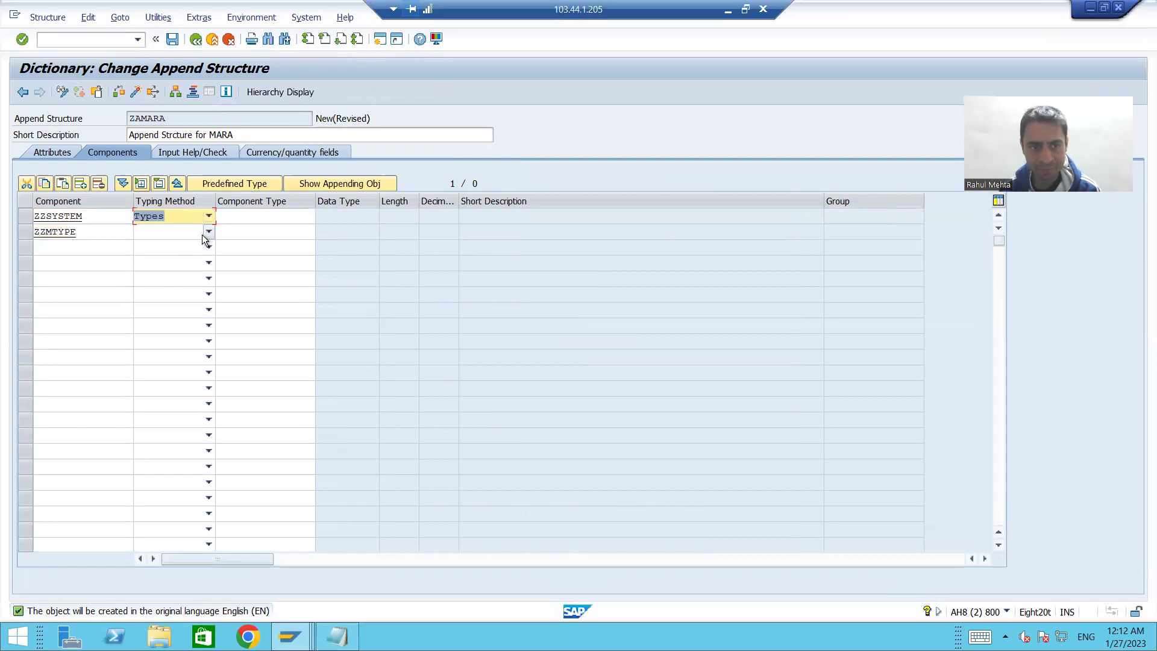
pyautogui.click(188, 245)
# Step: Set the component type of ZZSYSTEM to ZDESYSTEM and that of ZZMTYPE to ZDEMTYPE
pyautogui.click(241, 215)
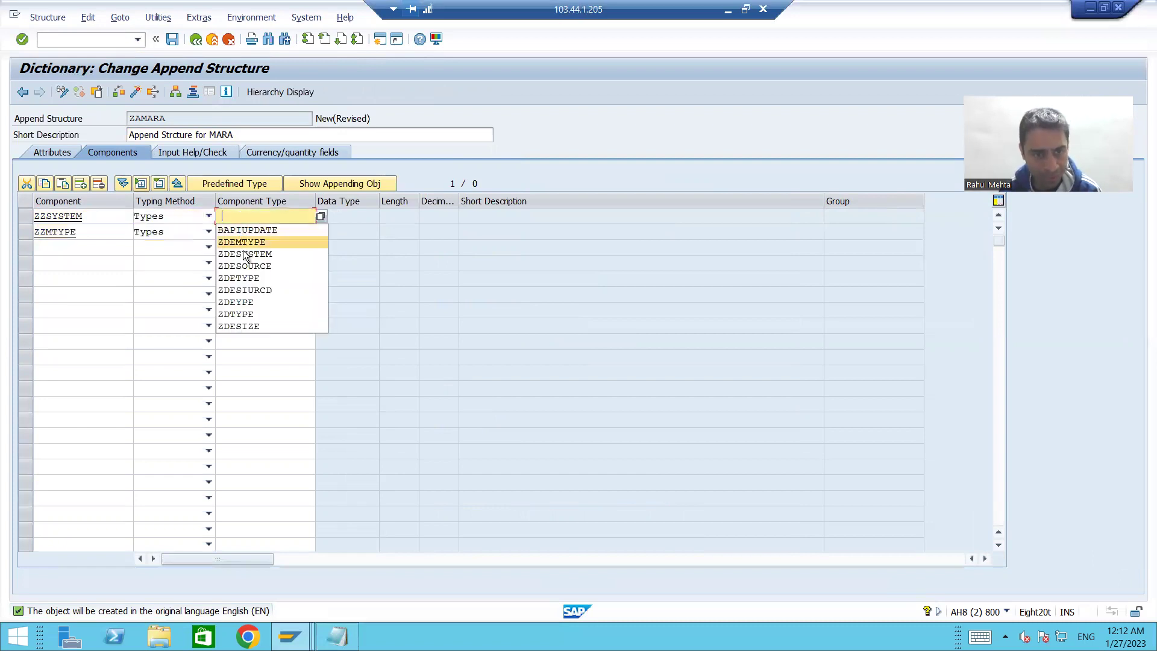
pyautogui.click(245, 253)
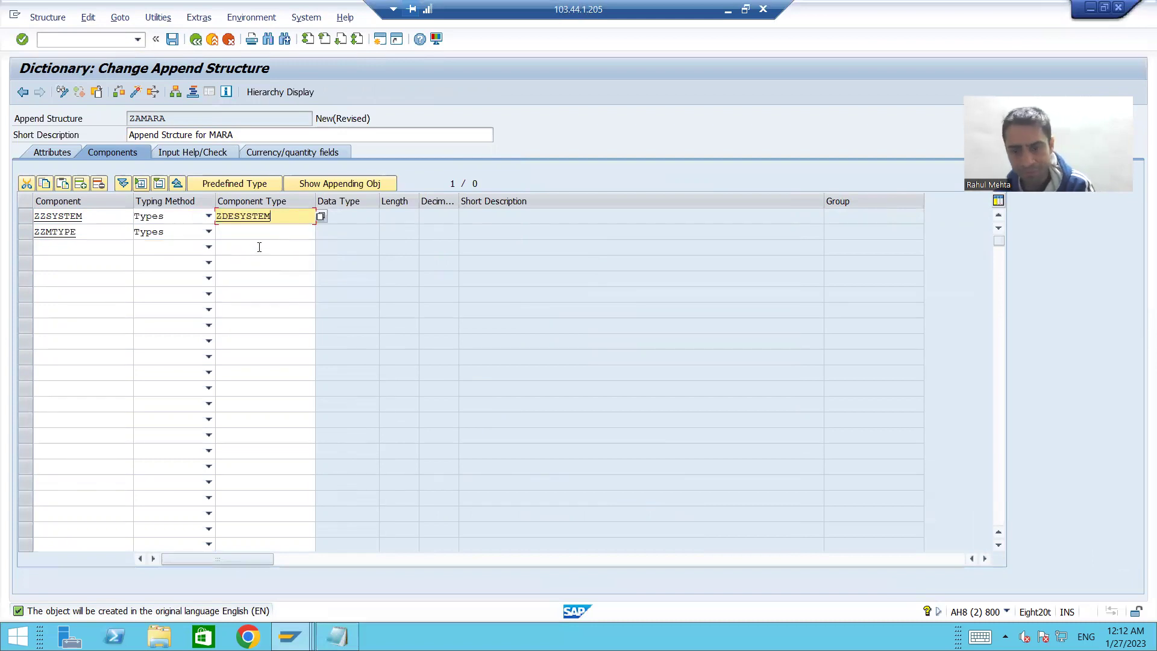
pyautogui.press('Return')
pyautogui.click(251, 235)
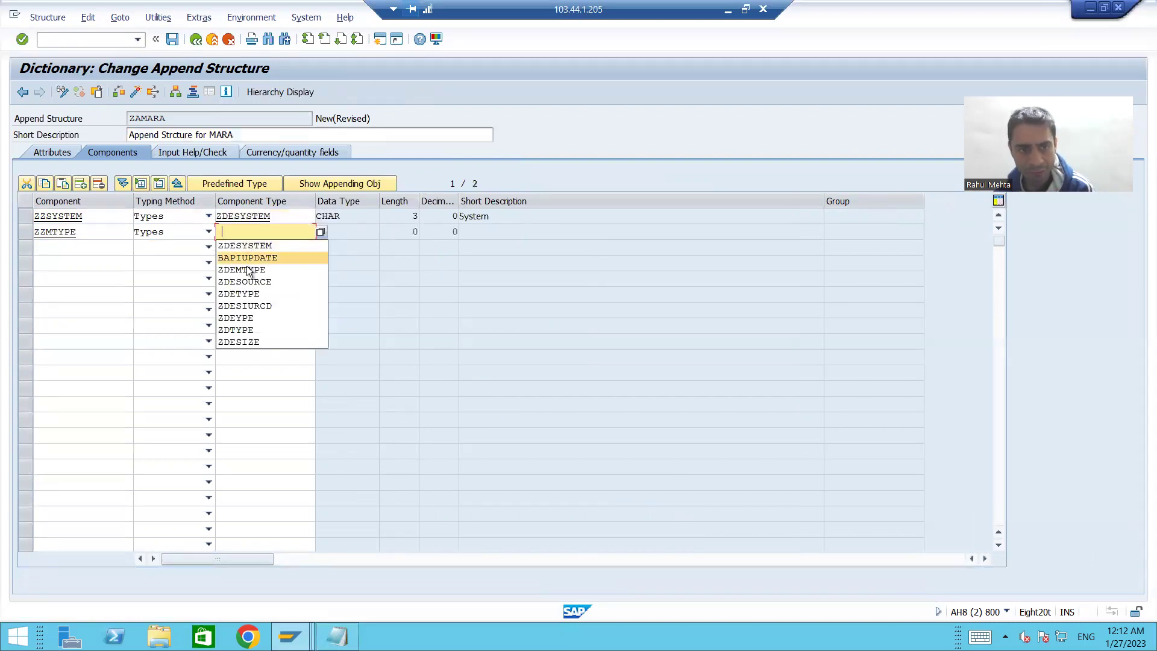
pyautogui.click(245, 269)
pyautogui.press('Return')
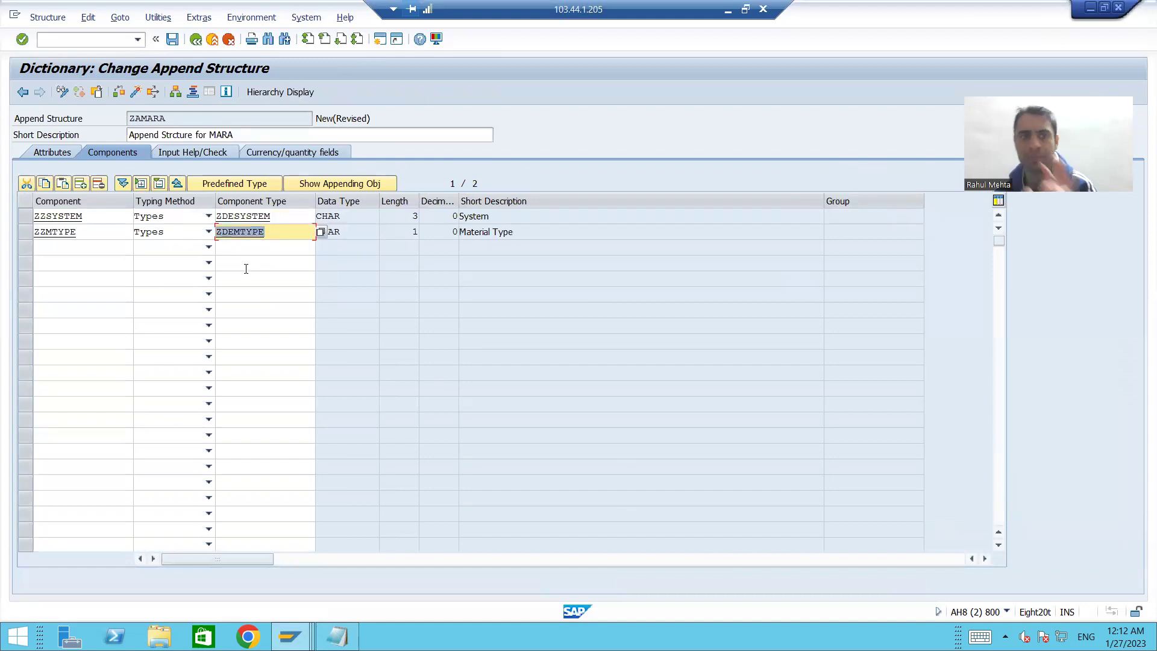
# Step: Activate append structure ZAMARA, saving it in package $TMP
pyautogui.click(136, 93)
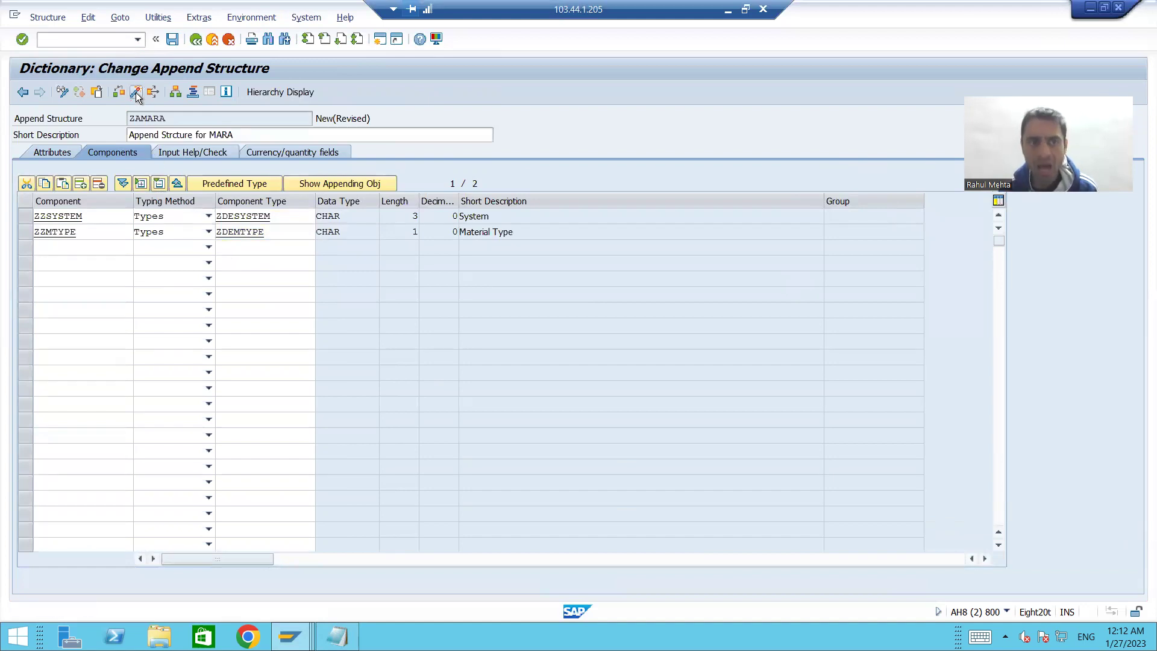
pyautogui.click(305, 350)
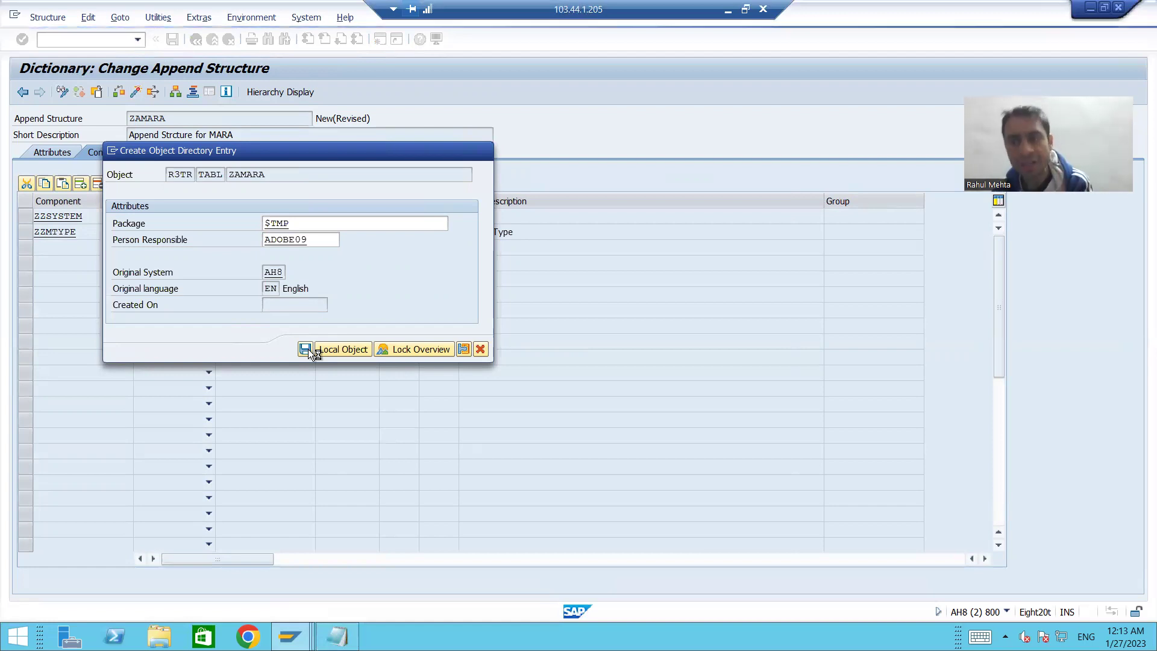
# Step: Look at the LOOP over lt_data in report ZCUSTOM_FIELDS, then return to the append structure ZAMARA session
pyautogui.click(289, 637)
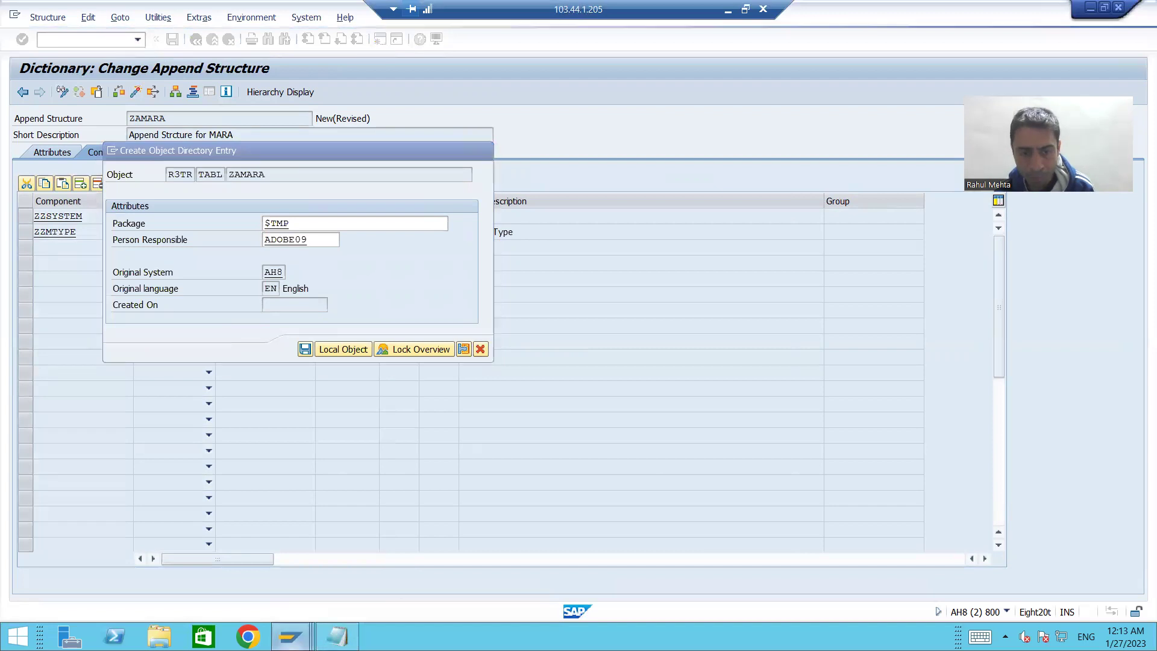
pyautogui.click(280, 566)
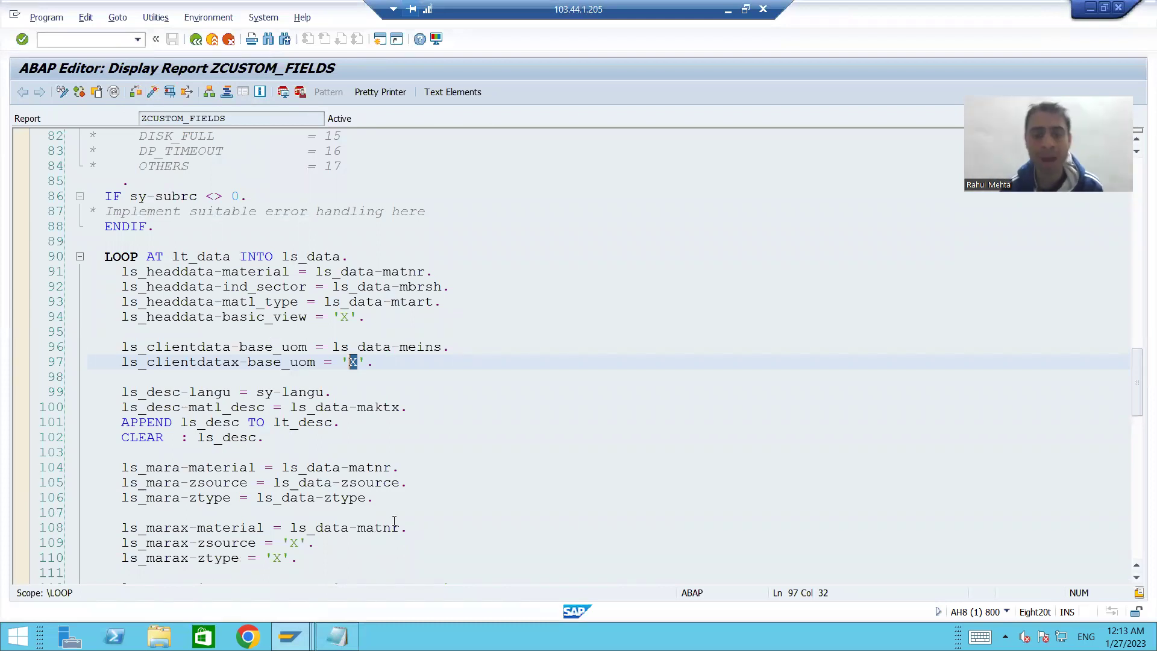
pyautogui.click(291, 636)
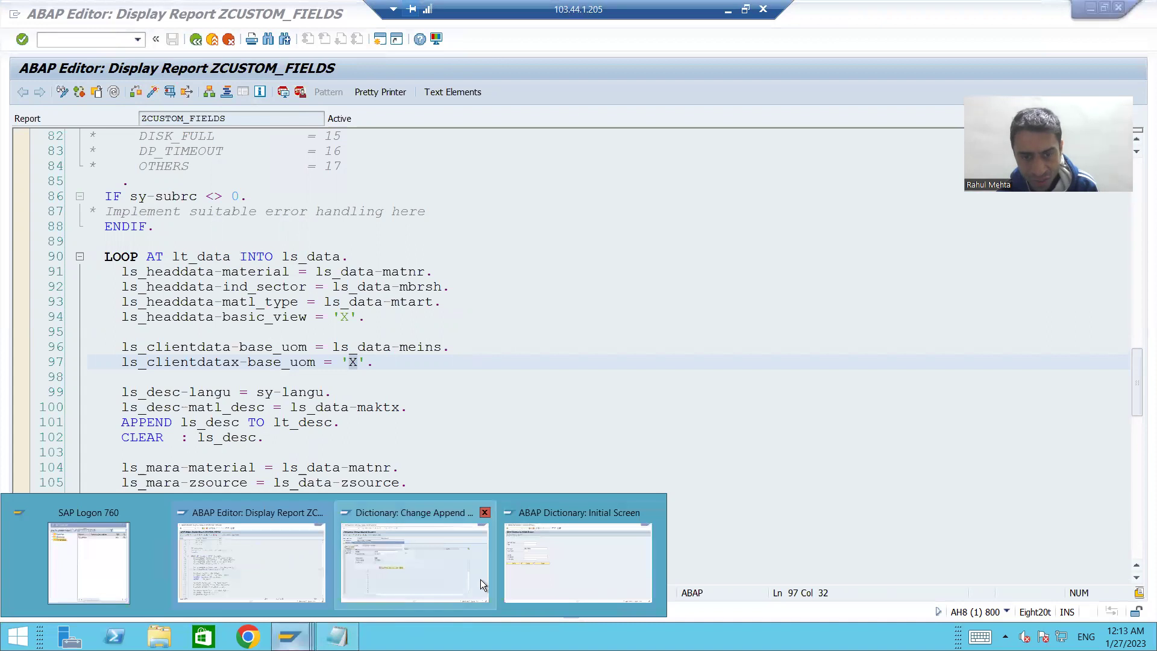
pyautogui.click(439, 573)
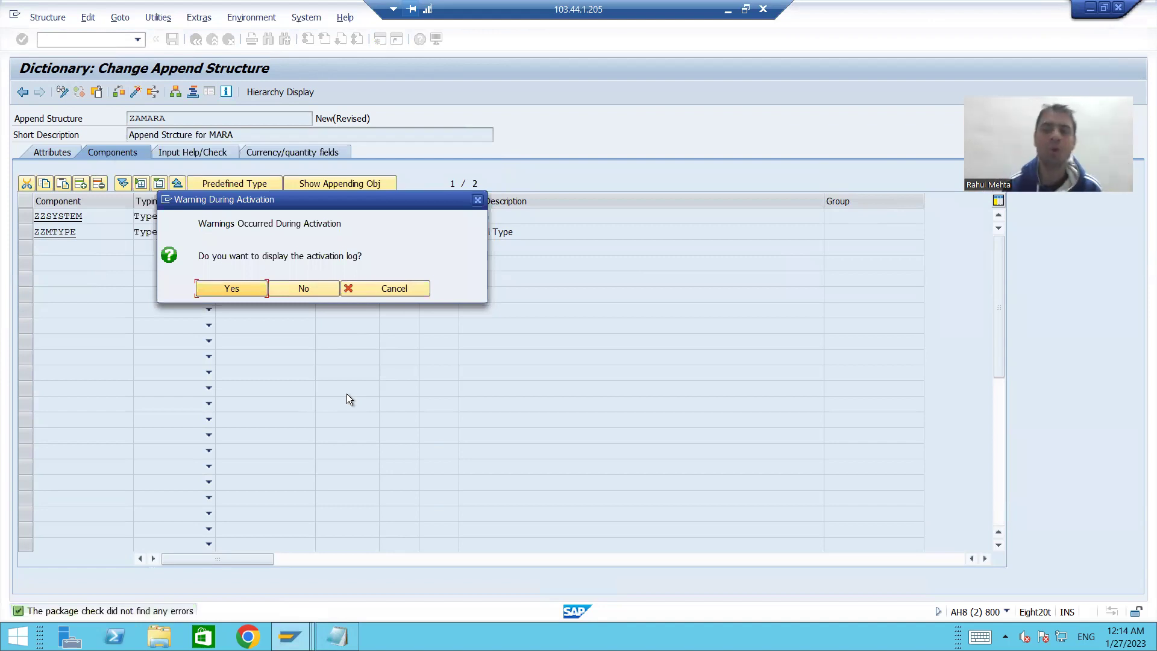
# Step: Finish activating ZAMARA without displaying the activation log and return to the field list of table MARA
pyautogui.click(303, 289)
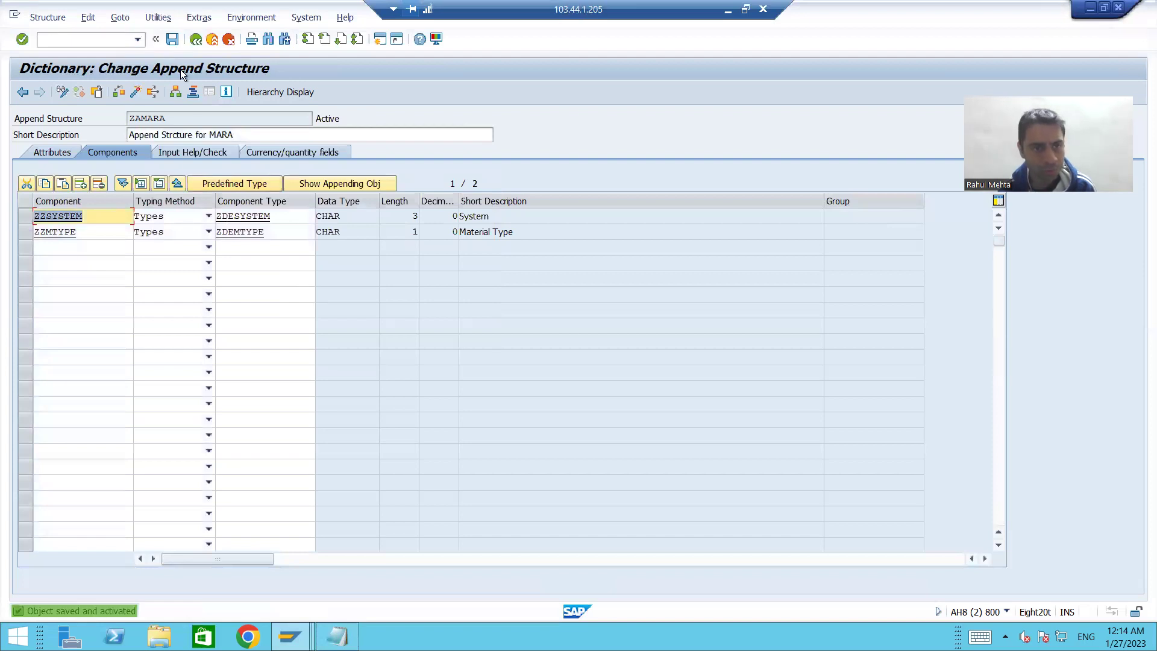
pyautogui.press('F3')
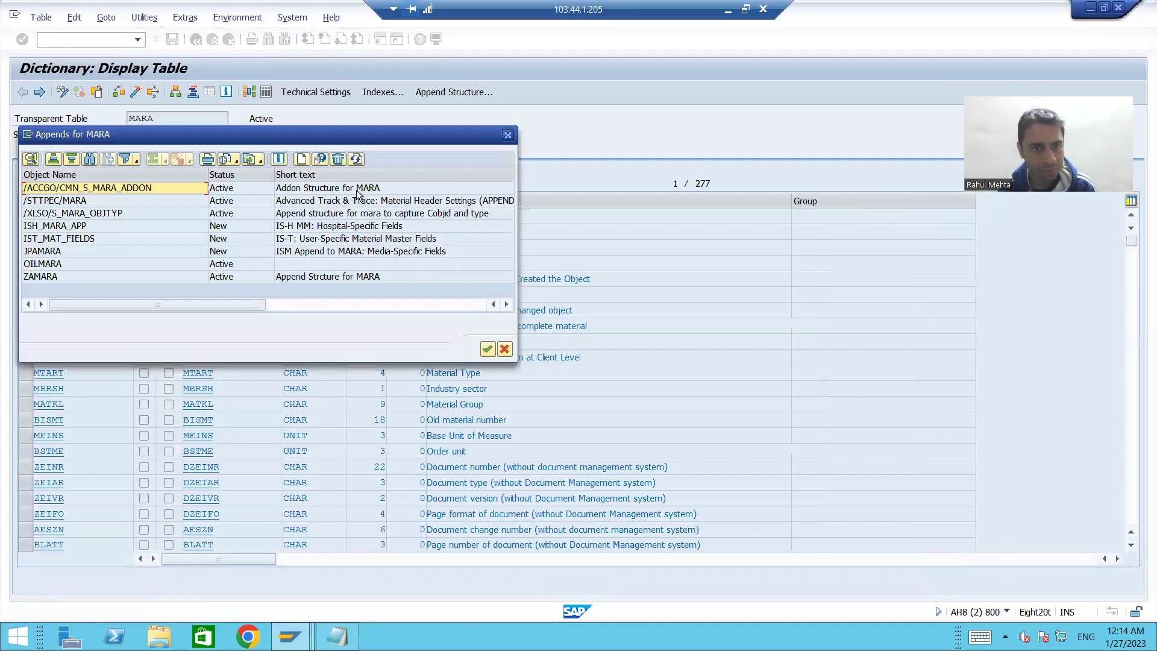
pyautogui.click(504, 349)
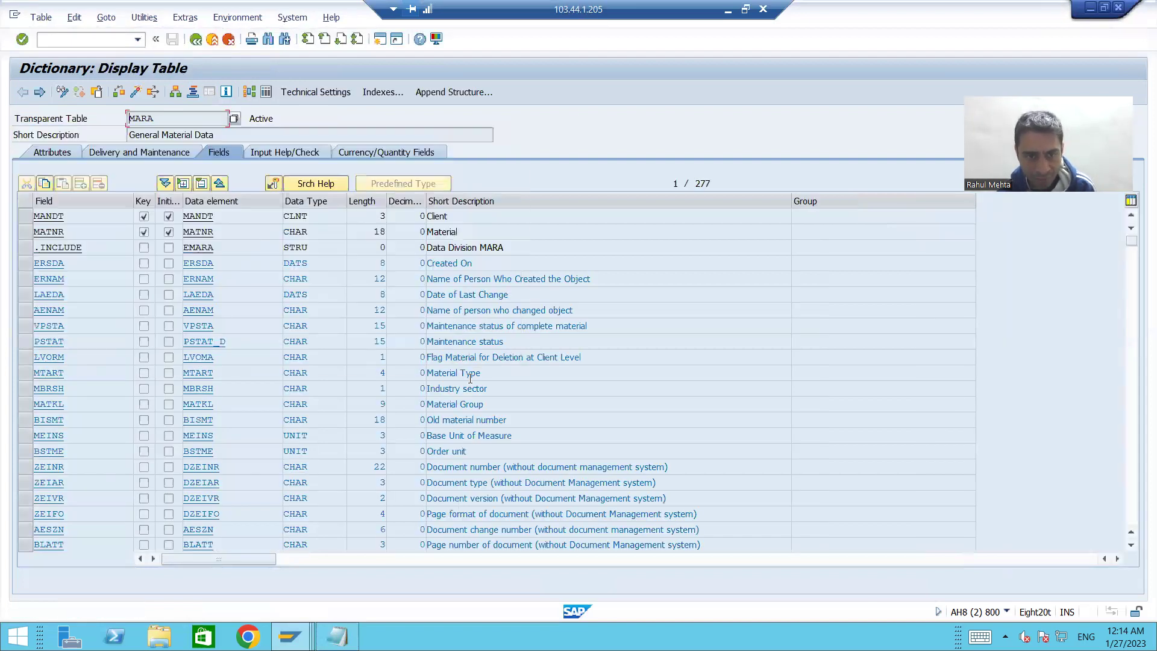
# Step: Find the ZAMARA append at the end of table MARA's field list and select the fields ZZSYSTEM and ZZMTYPE
pyautogui.scroll(-11, 469, 378)
pyautogui.moveTo(1126, 287); pyautogui.dragTo(1137, 455)
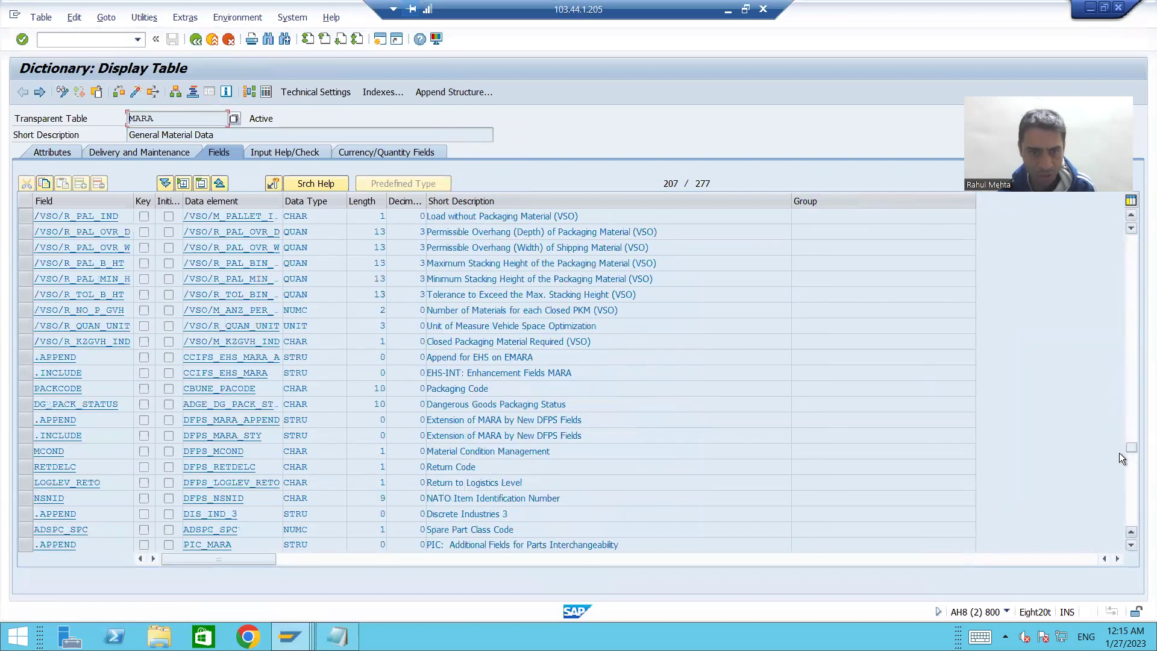
pyautogui.click(1136, 482)
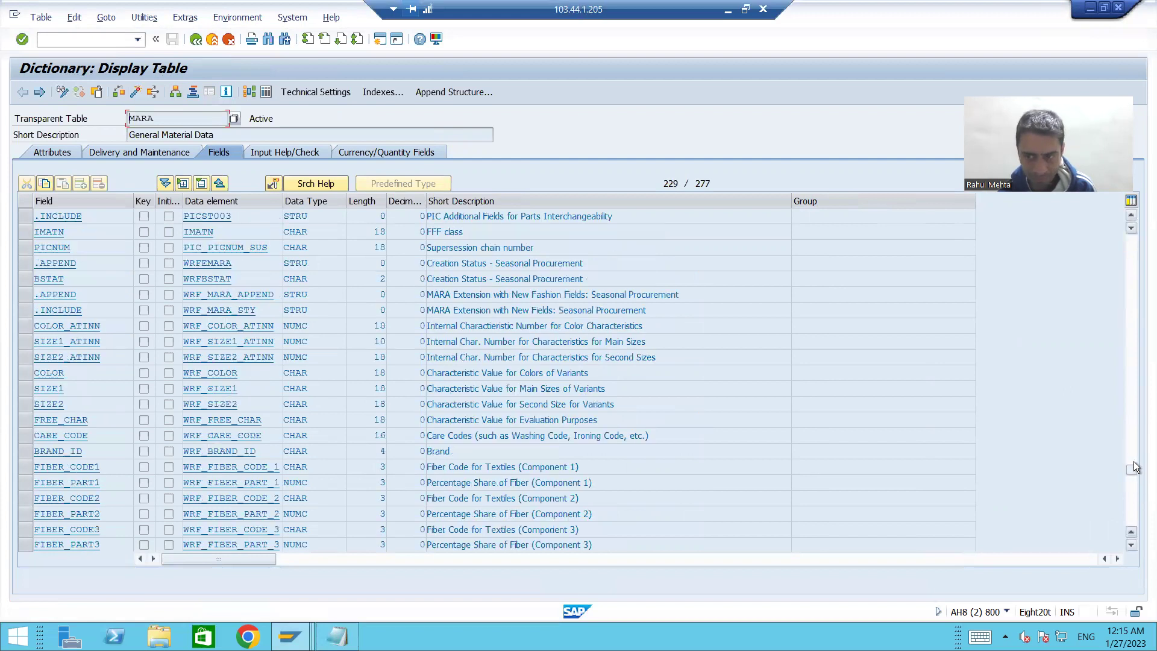
pyautogui.click(1137, 528)
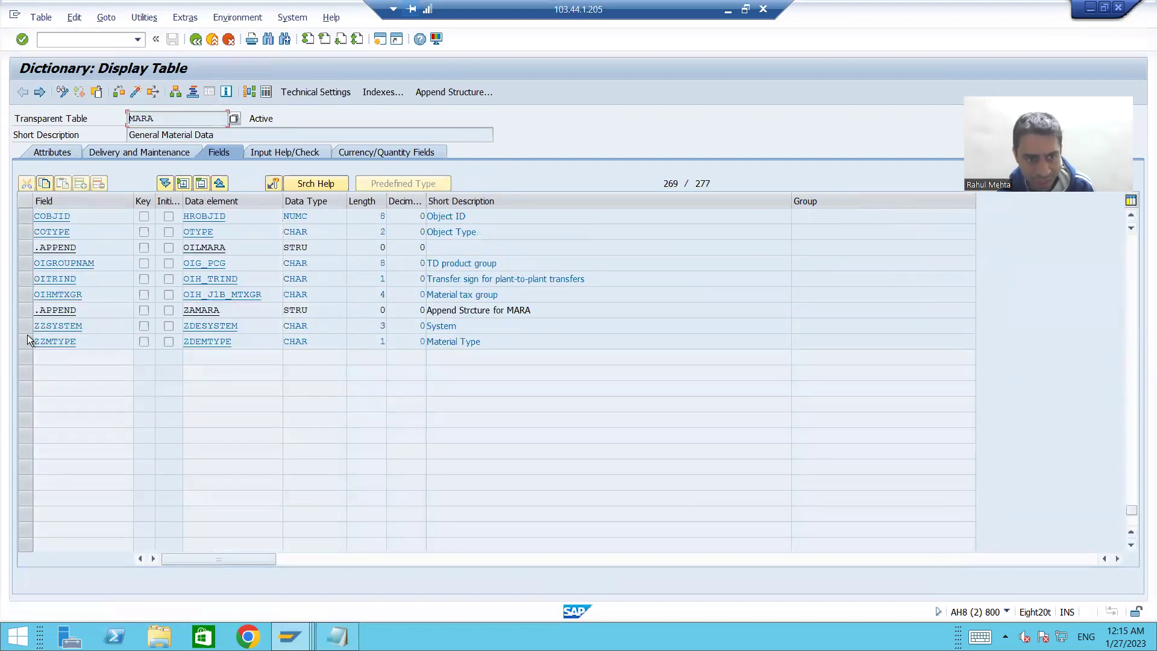
pyautogui.click(27, 328)
pyautogui.click(27, 342)
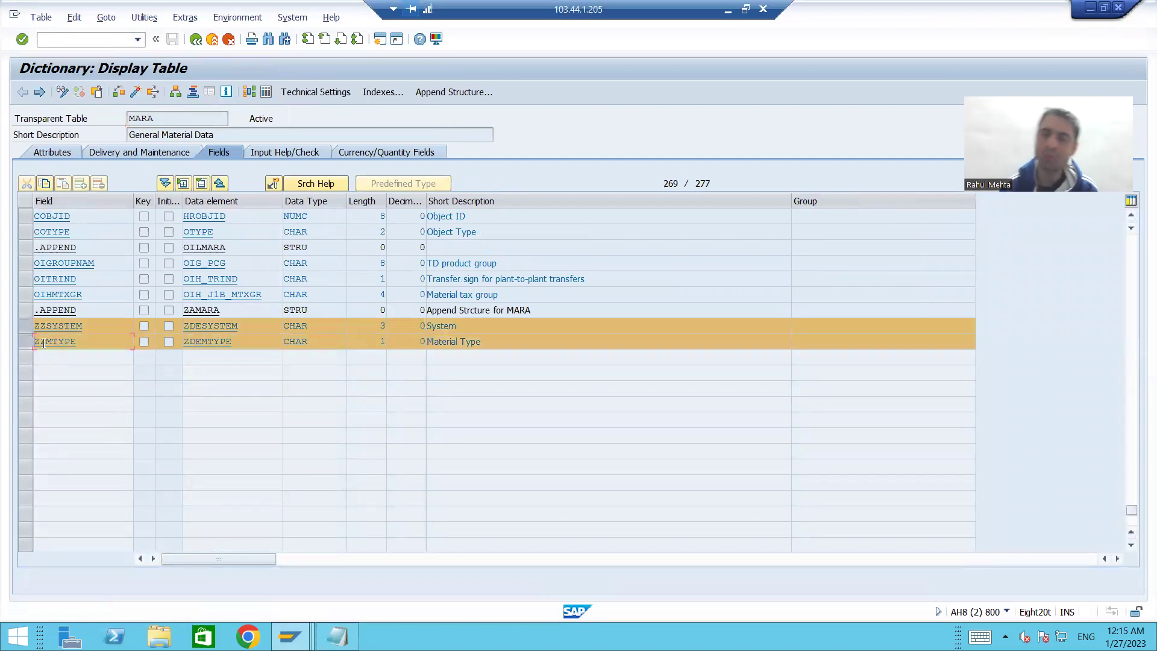